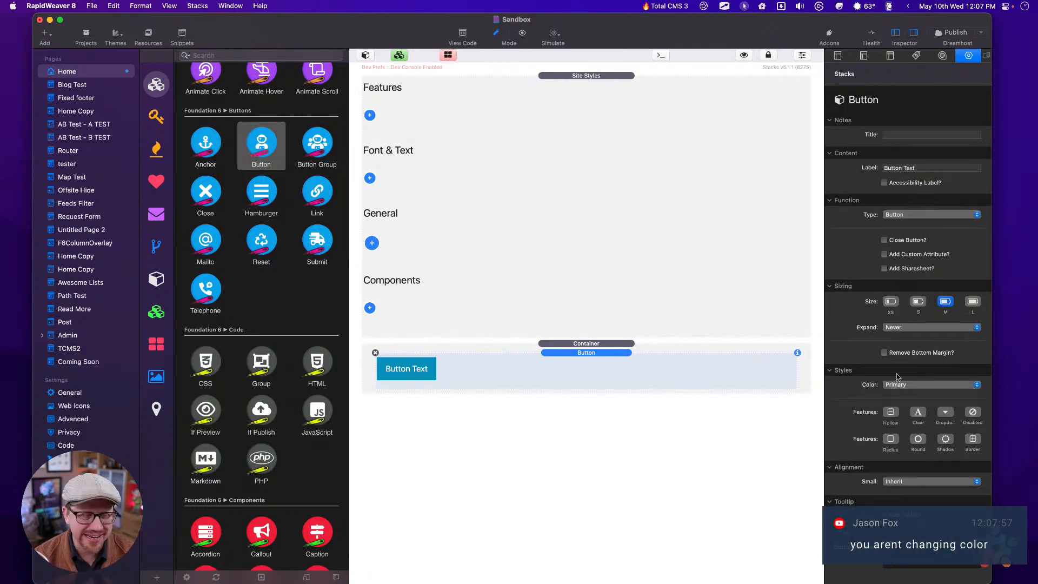
Try the Secondary, Success and Alert colors on the button, and return it to Primary.
left_click(920, 385)
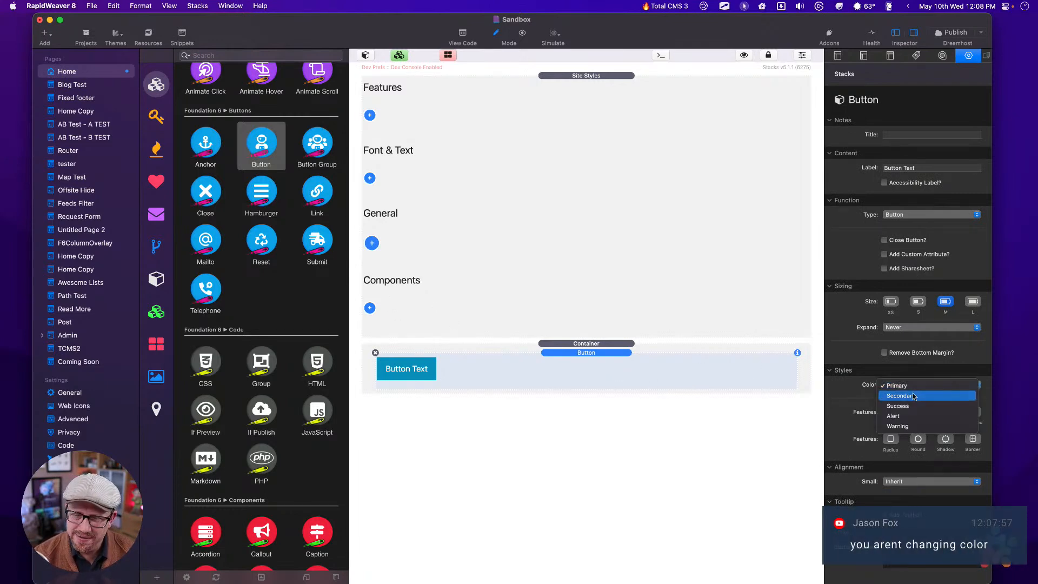
left_click(914, 397)
left_click(903, 385)
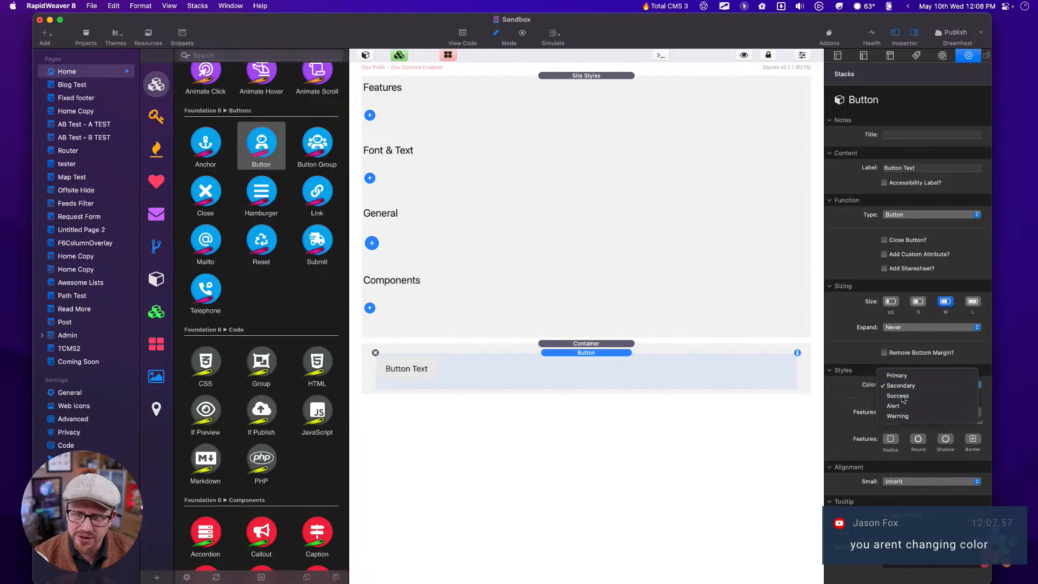
left_click(900, 395)
left_click(899, 385)
left_click(899, 397)
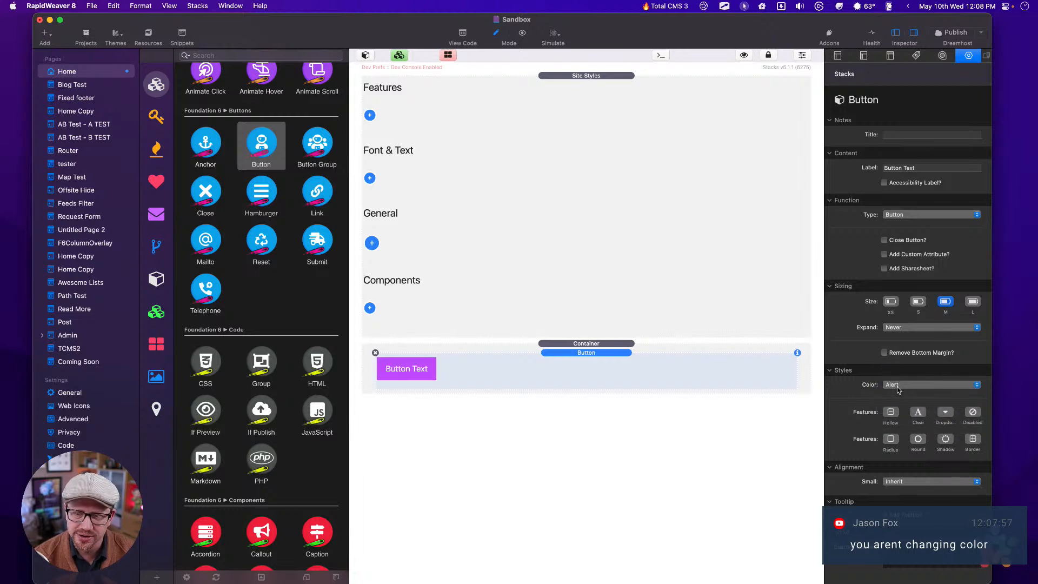
left_click(899, 385)
left_click(896, 357)
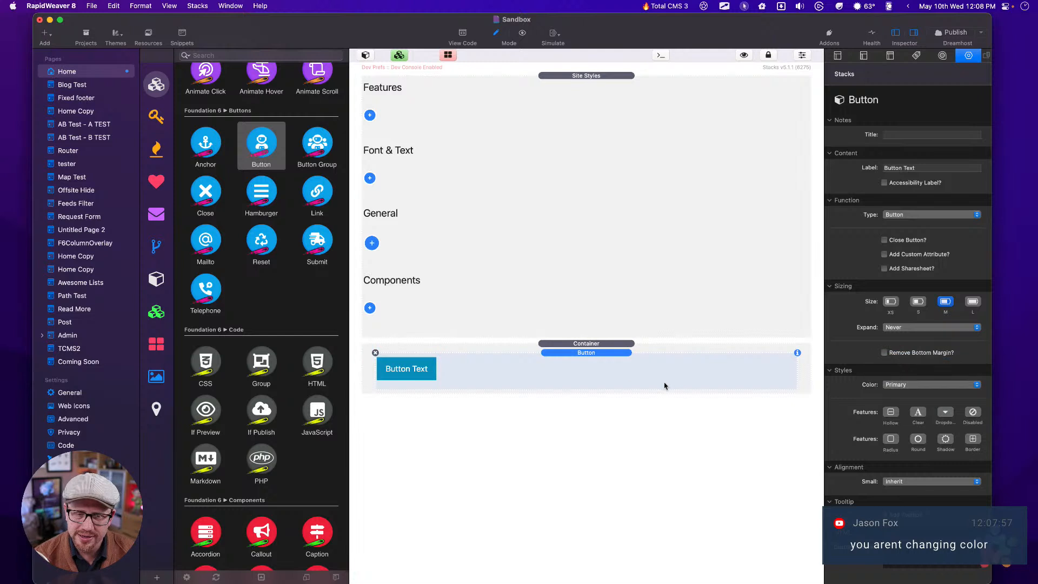
Add a Component Colors swatch under Components, set its class to alt-colors and copy the class name.
left_click(369, 307)
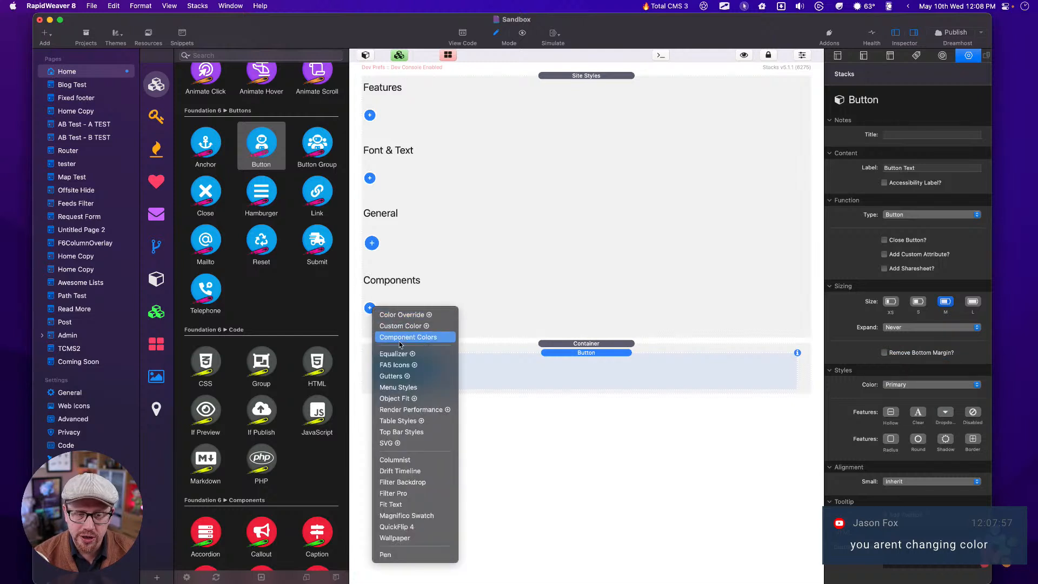
left_click(399, 341)
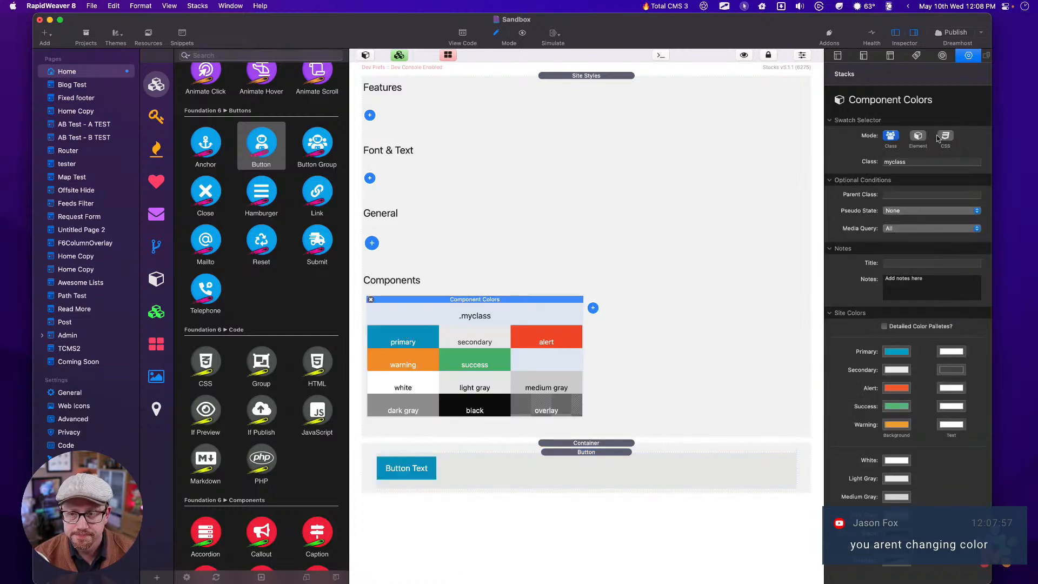
double_click(921, 161)
type("alt-colors")
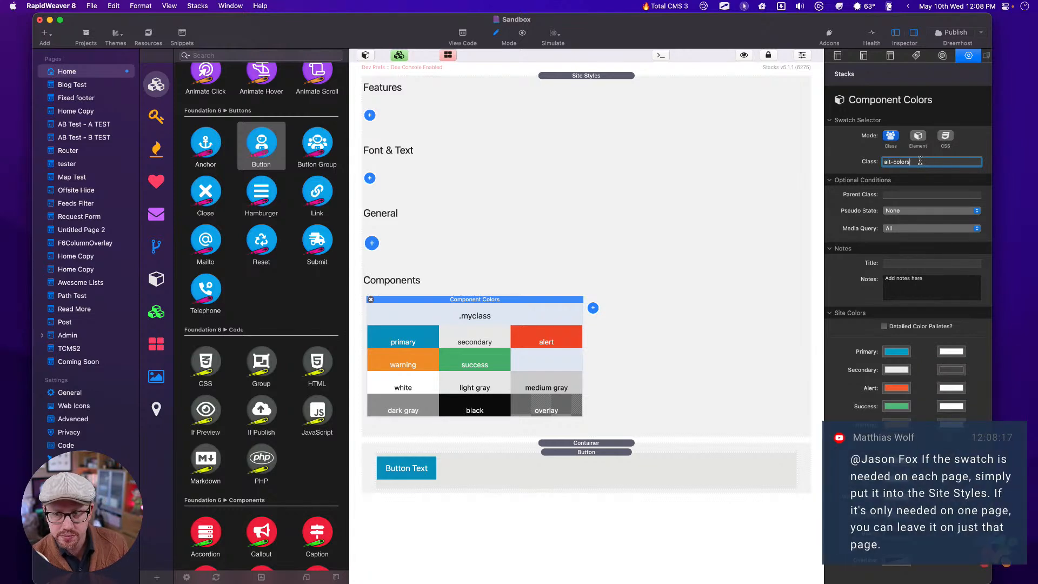
key("Return")
key("super+c")
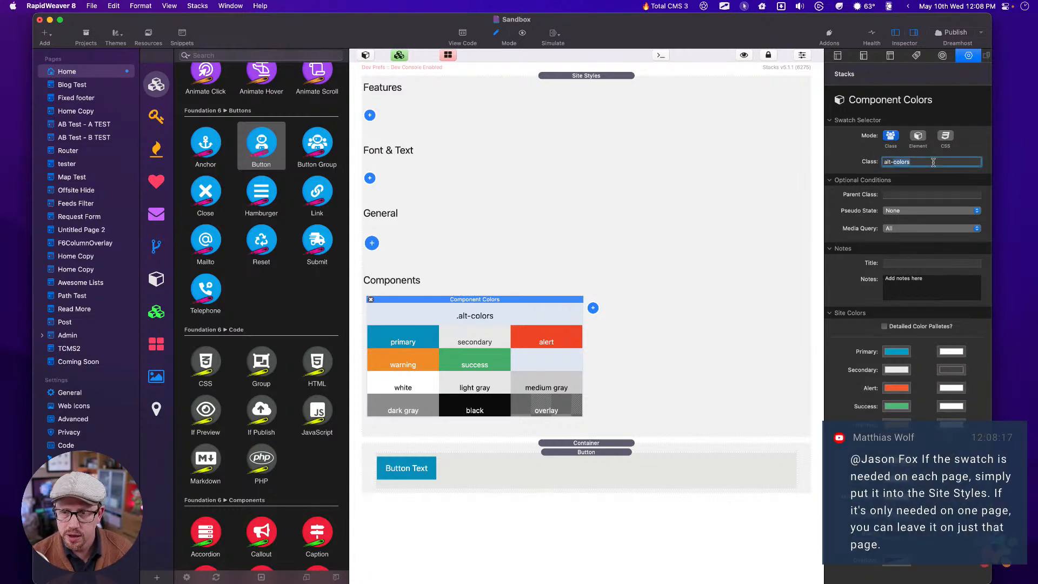
Set the alt-colors swatch's background colors to purple for Primary, blue for Secondary and yellow for Alert.
left_click(897, 351)
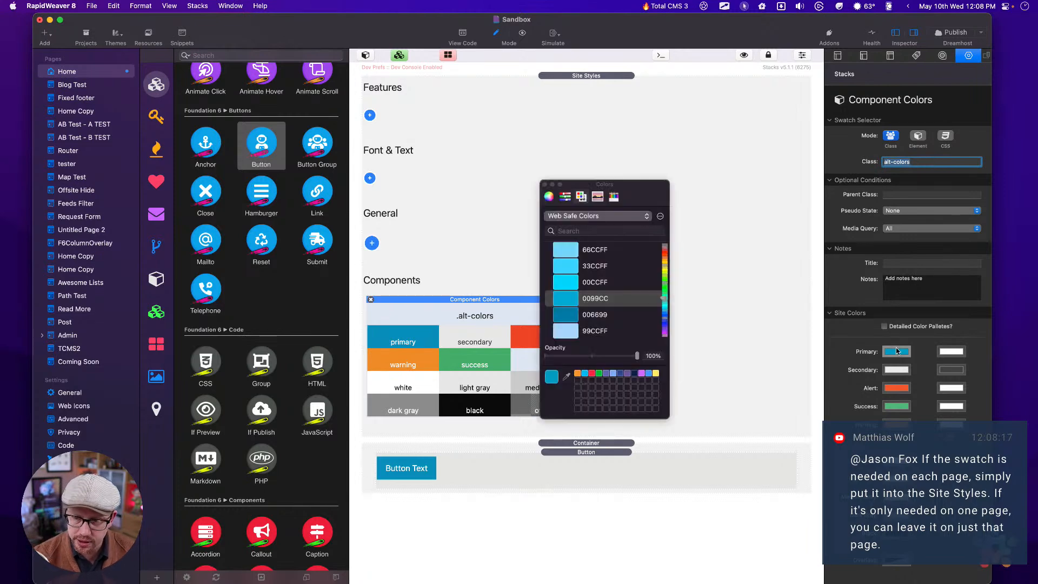
left_click(642, 374)
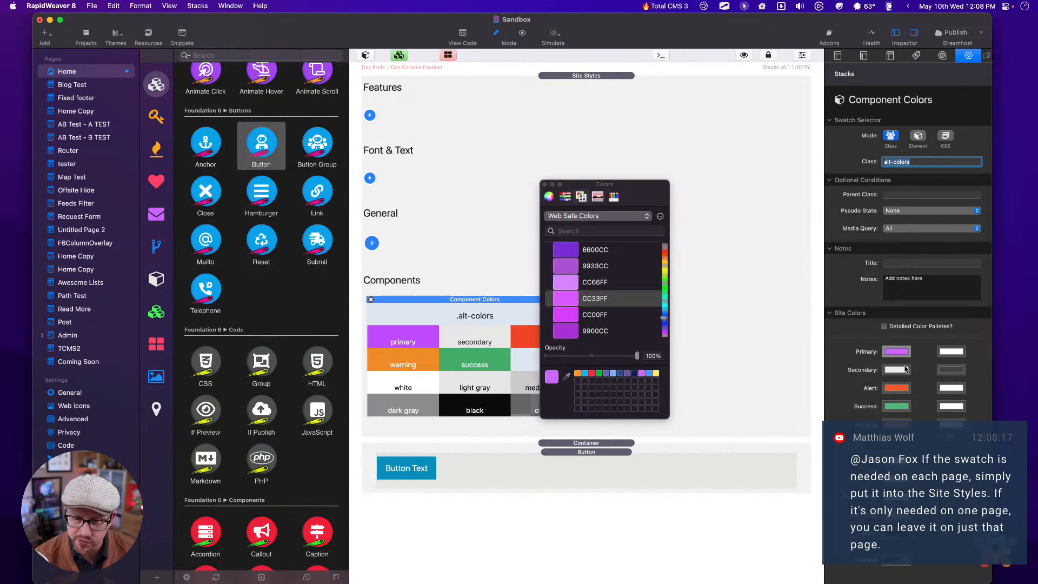
left_click(545, 185)
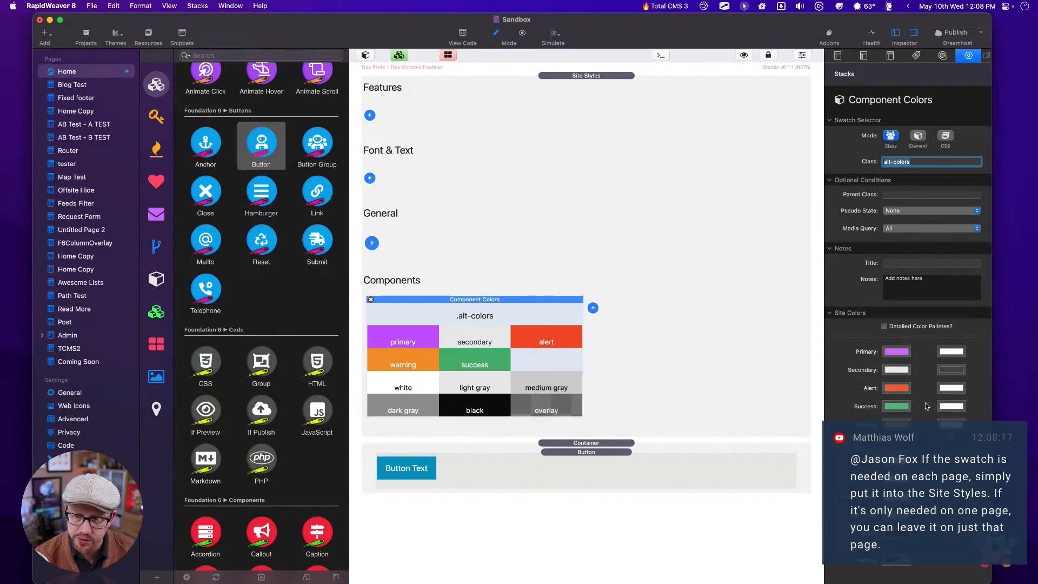
left_click(896, 370)
left_click(650, 373)
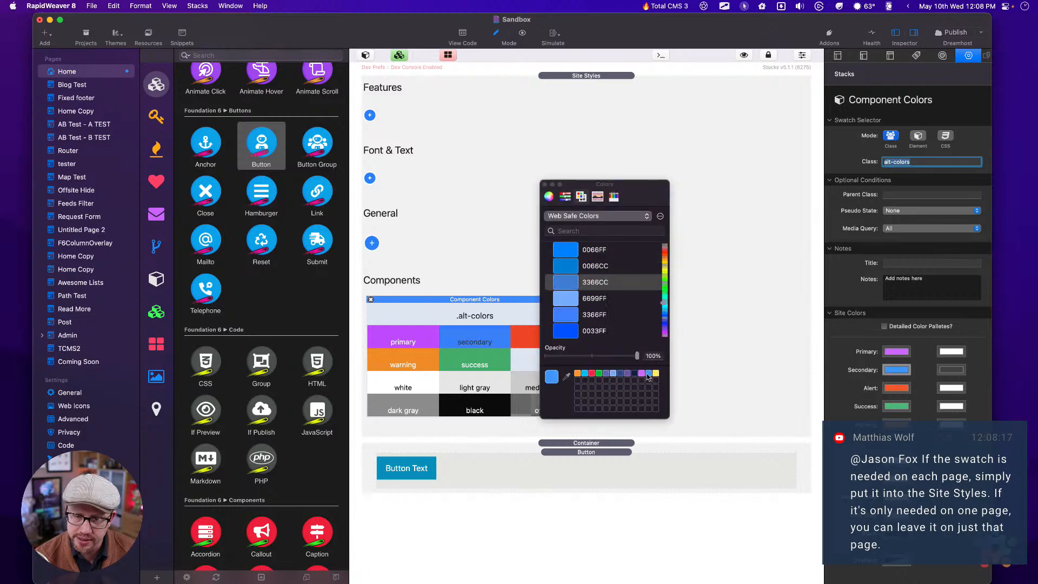
left_click(546, 184)
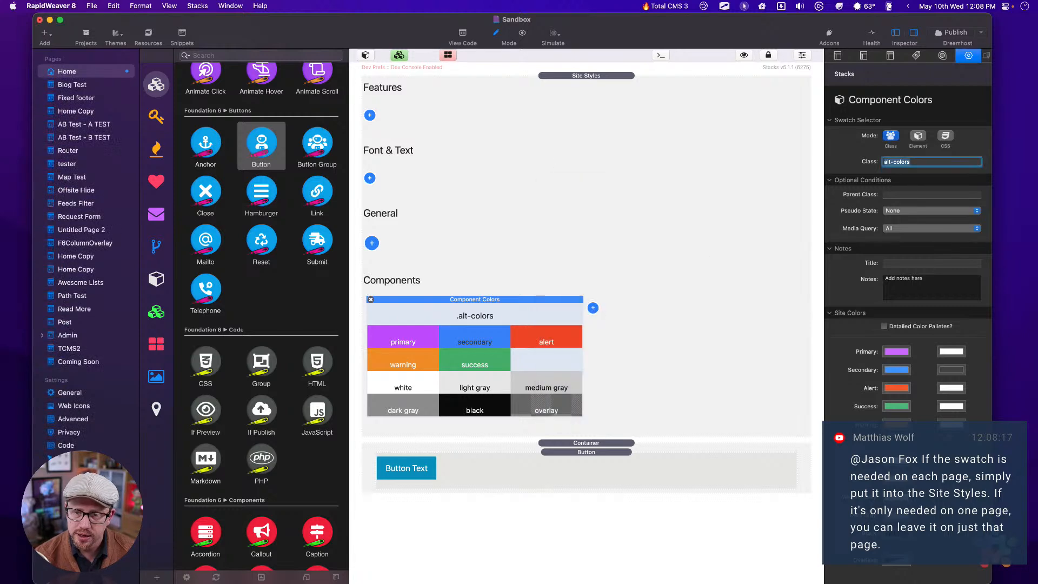
left_click(891, 388)
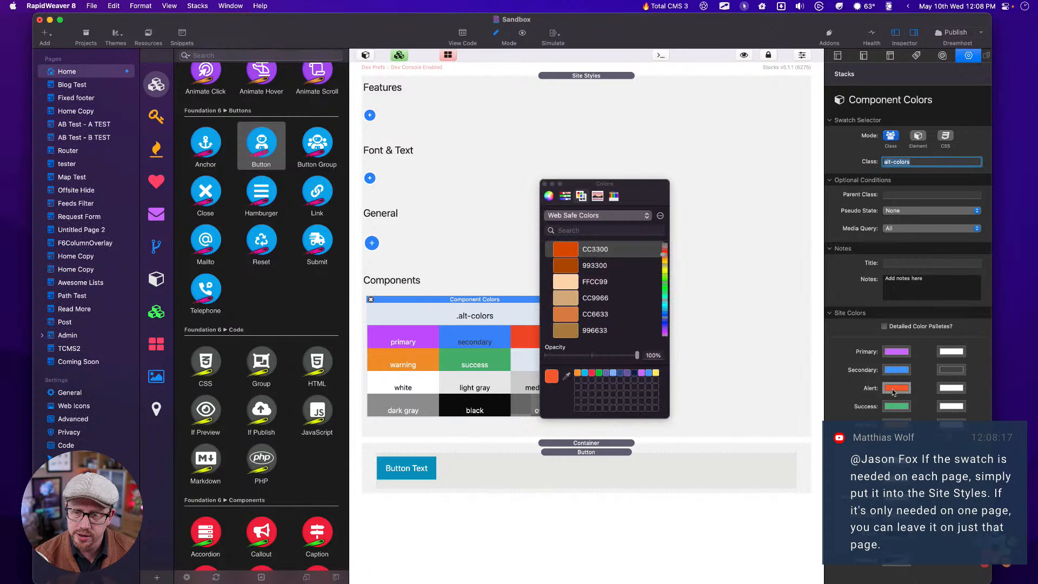
left_click(656, 373)
left_click(545, 185)
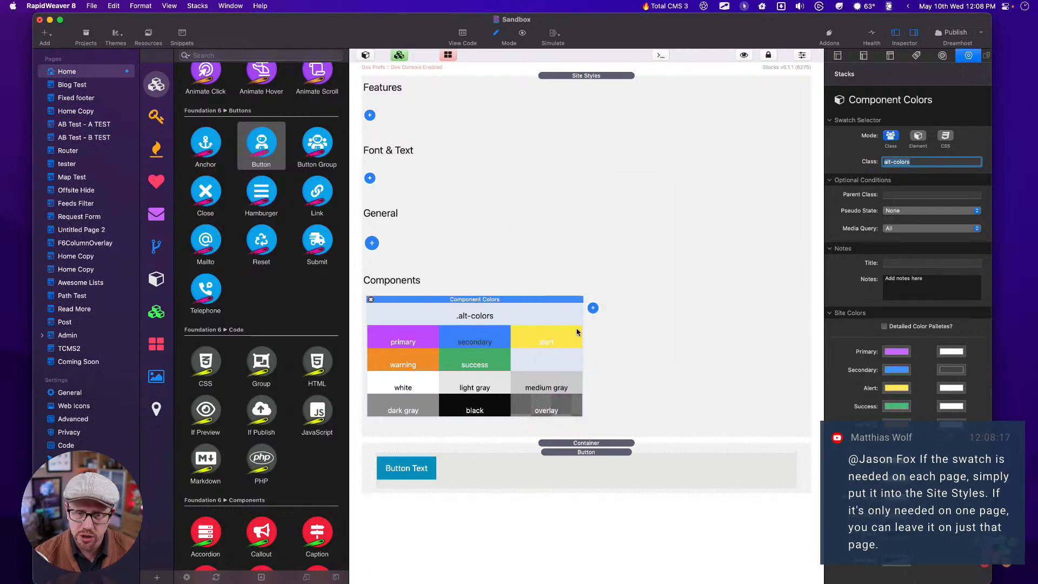
Give the button the custom class alt-colors and try its Secondary and Success colors before setting it to Alert.
left_click(524, 470)
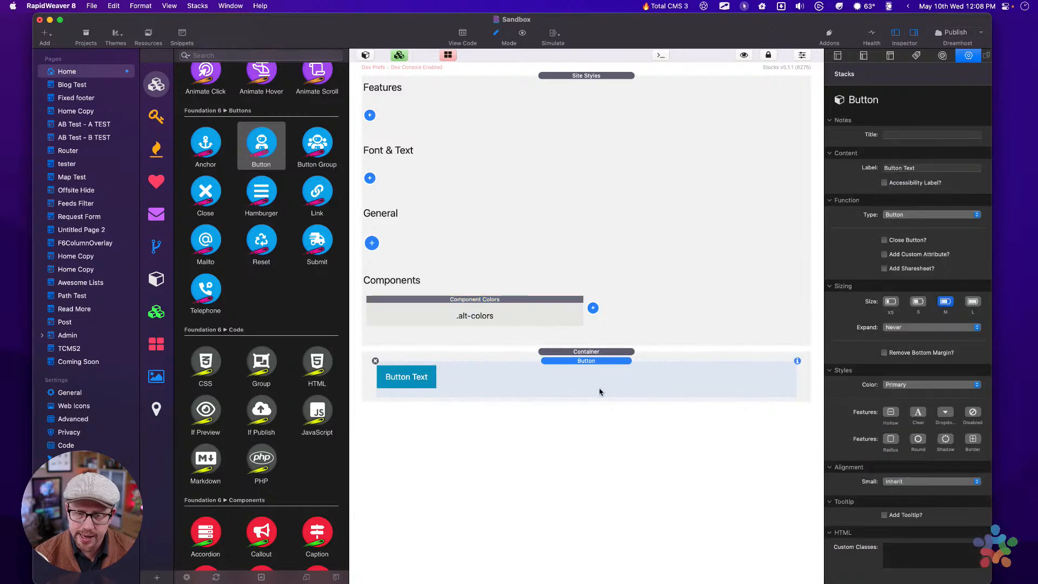
key("super+v")
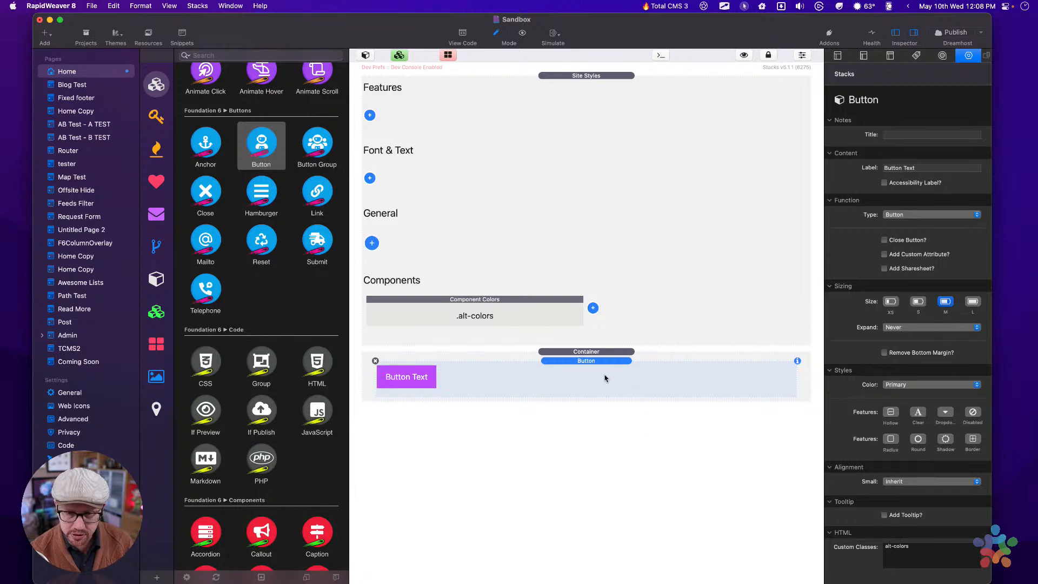
left_click(896, 388)
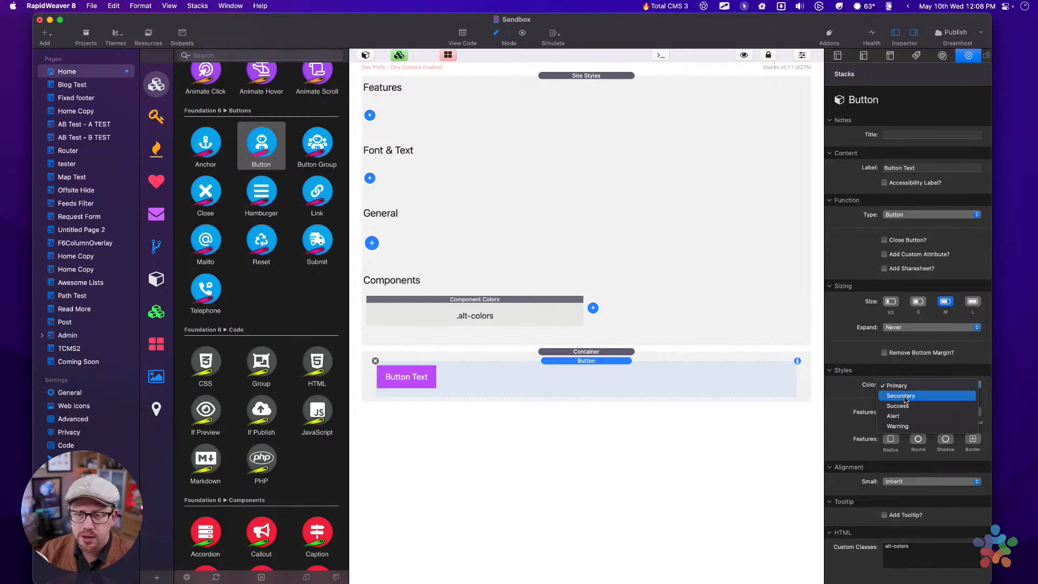
left_click(905, 397)
left_click(903, 384)
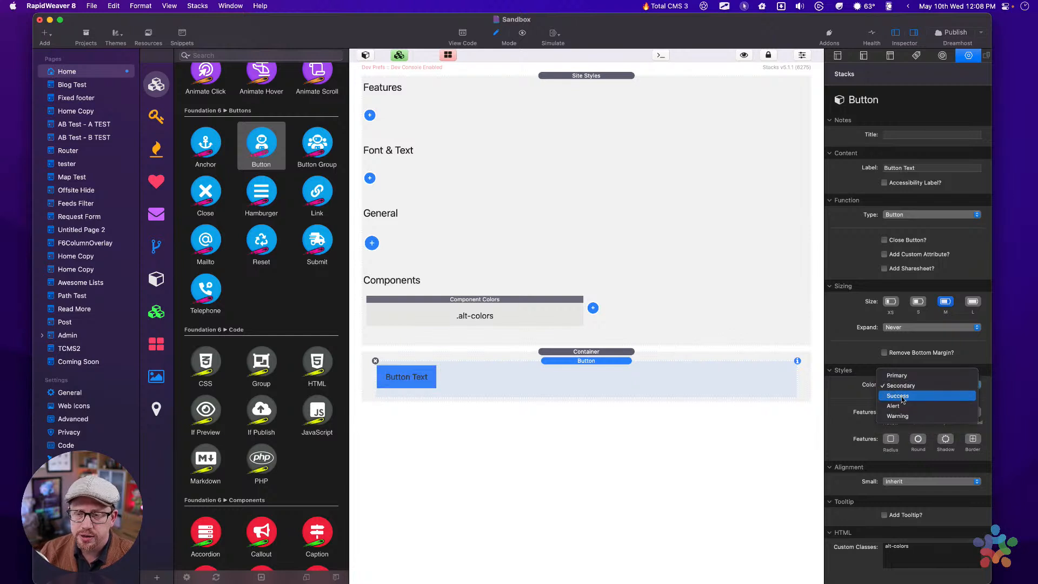
left_click(903, 398)
left_click(902, 384)
left_click(902, 399)
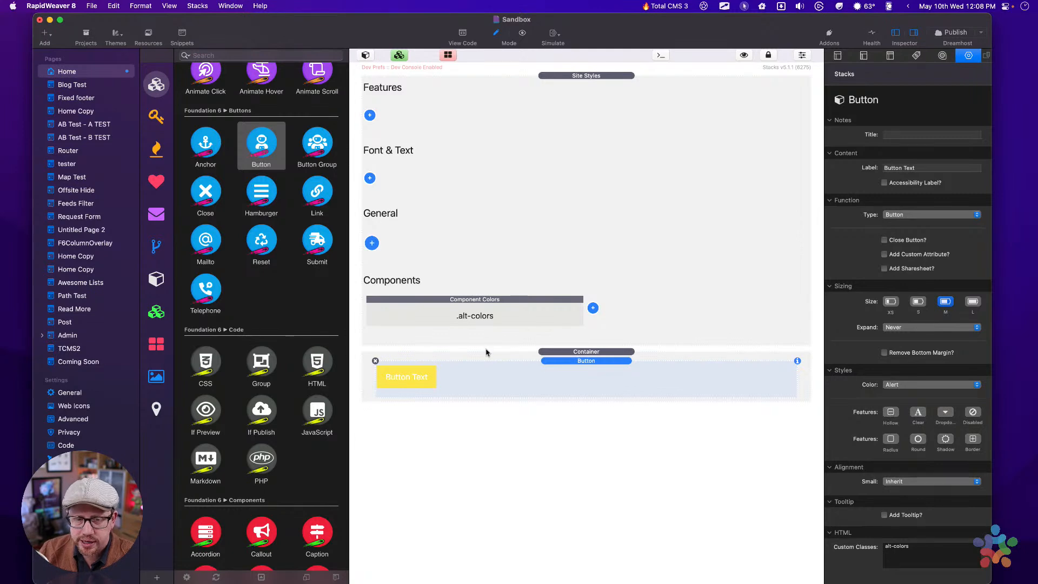
Compare the site colors in Site Styles with the palette of the alt-colors Component Colors swatch.
left_click(498, 300)
left_click(589, 112)
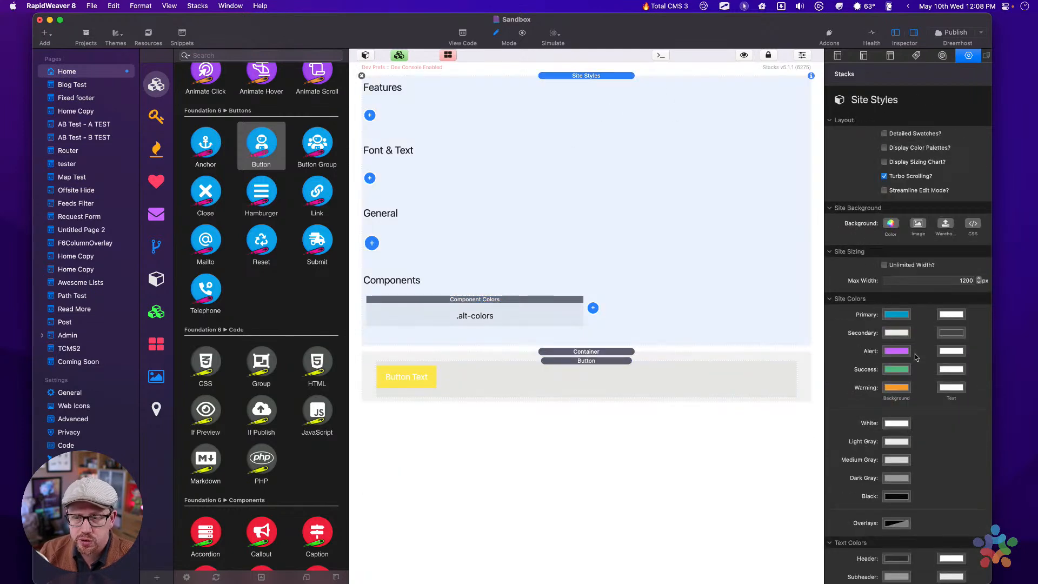
left_click(516, 309)
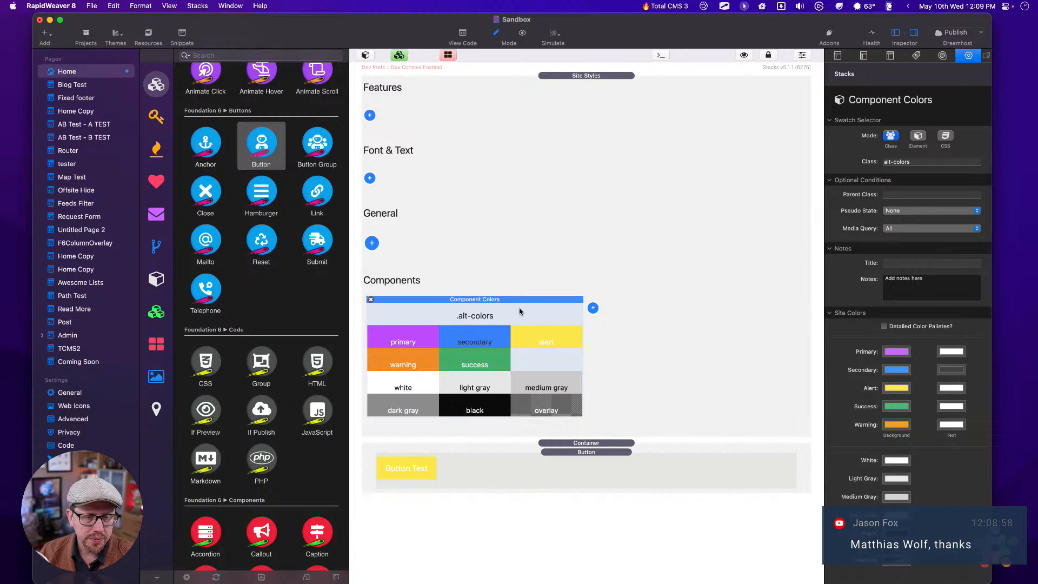
left_click(522, 260)
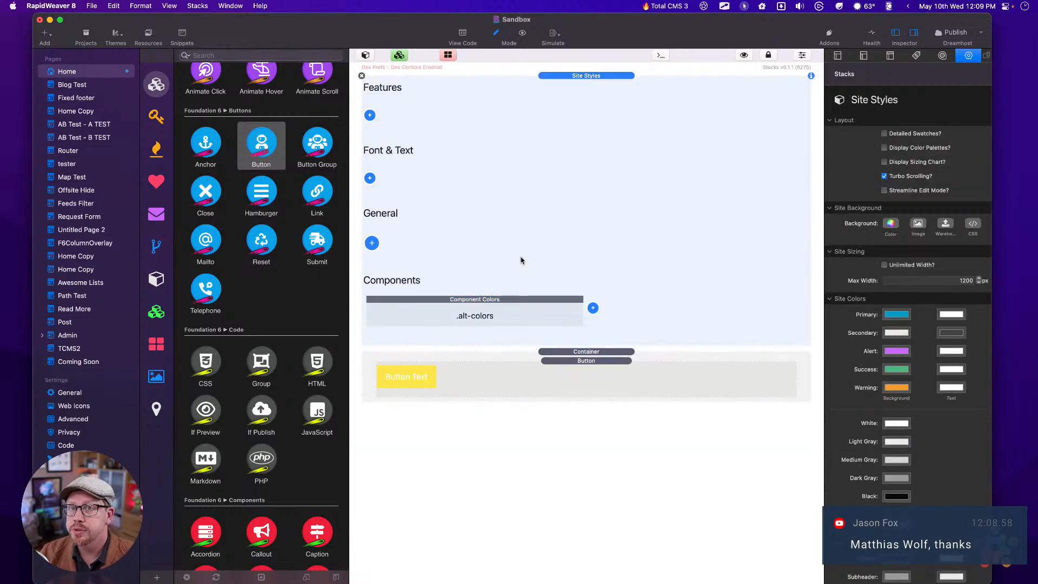
left_click(508, 309)
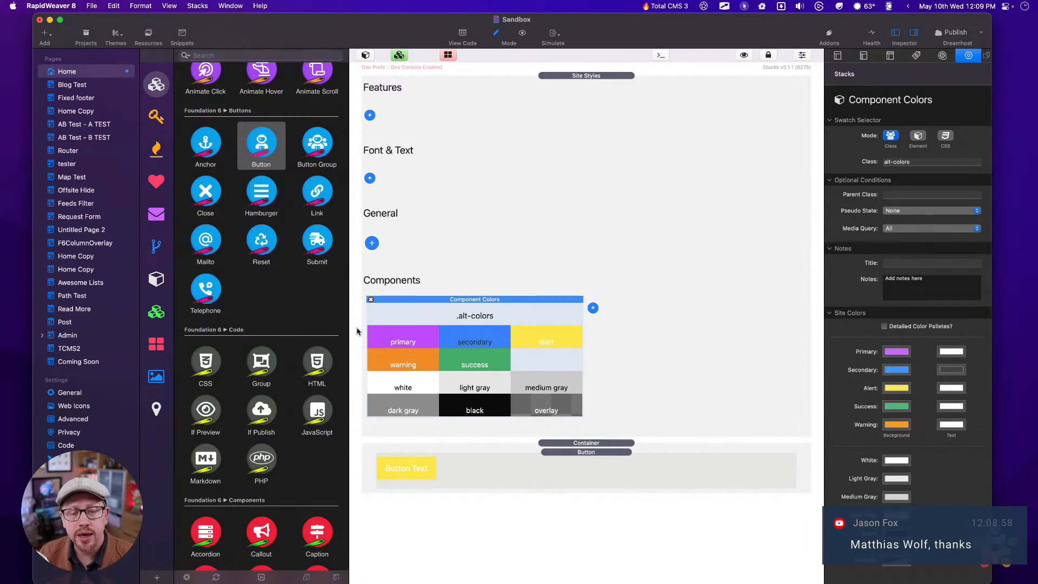
left_click(590, 453)
left_click(519, 308)
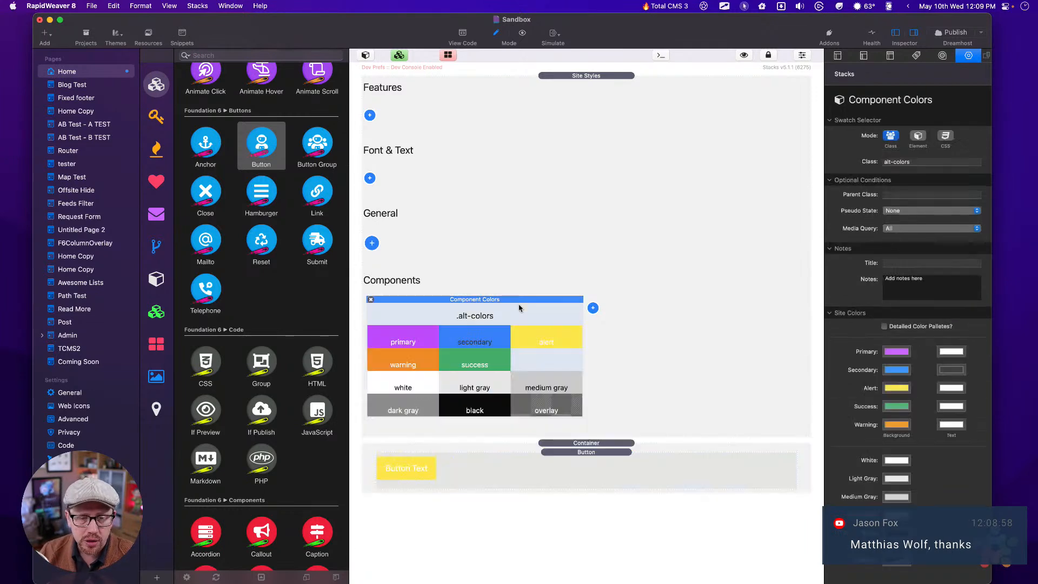
Add a Foundation 6 Tabs stack with a second tab and a Tabs Content stack below the button.
left_click(541, 472)
scroll(244, 450, "down", 10)
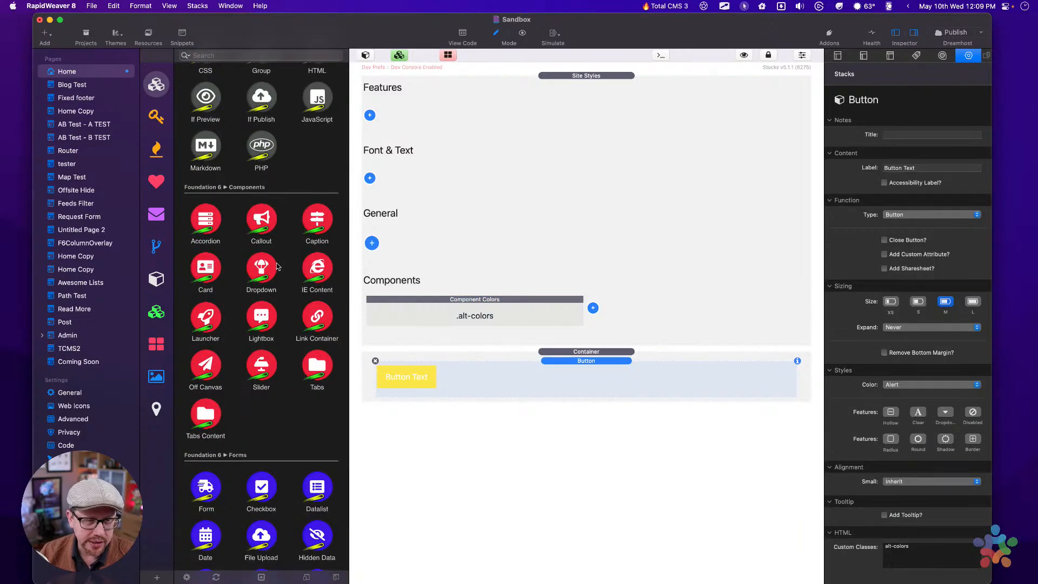
scroll(277, 265, "down", 15)
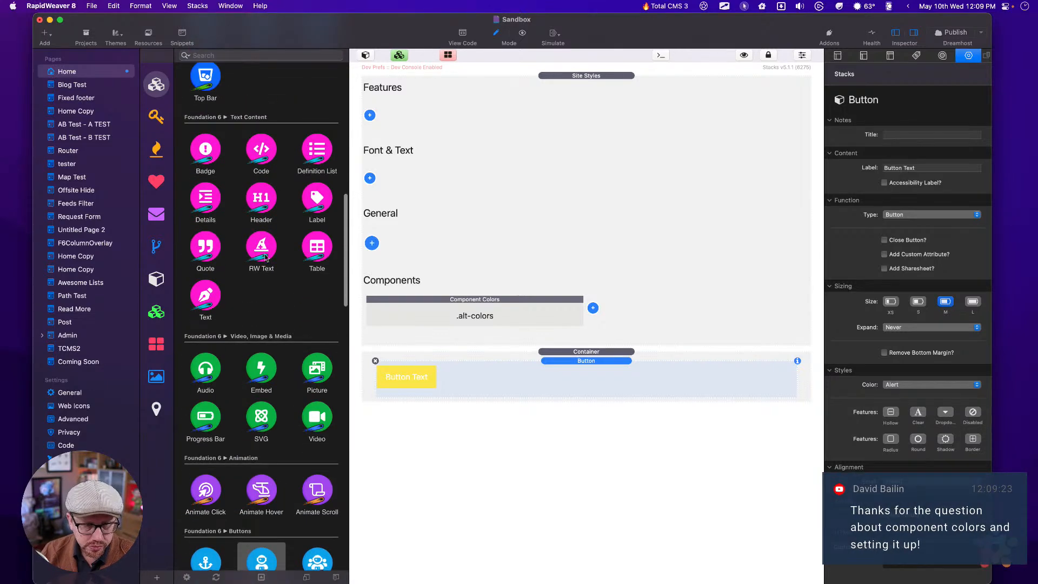
scroll(265, 258, "down", 12)
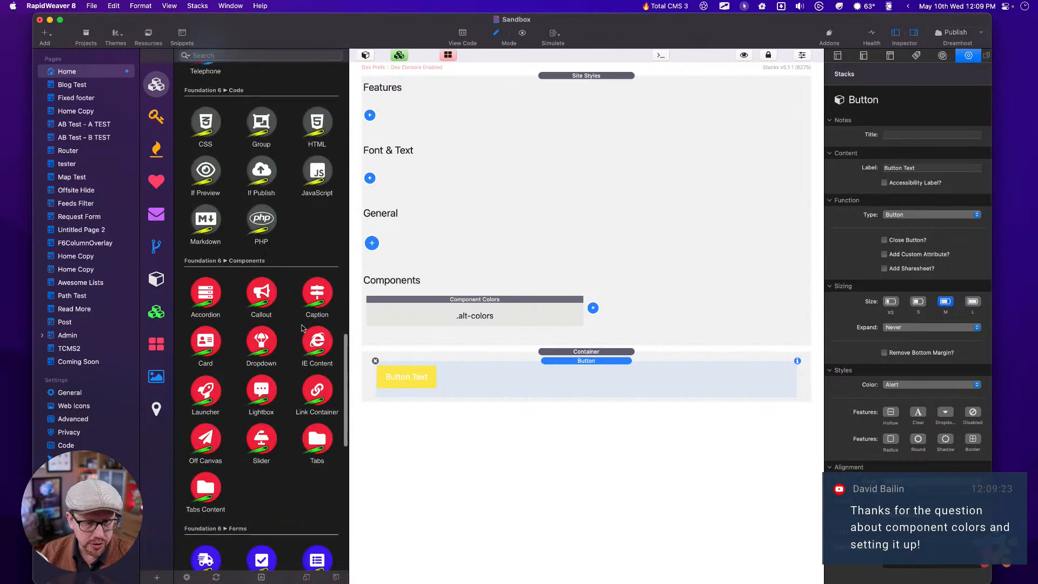
scroll(302, 328, "down", 4)
left_click_drag(317, 378, 543, 396)
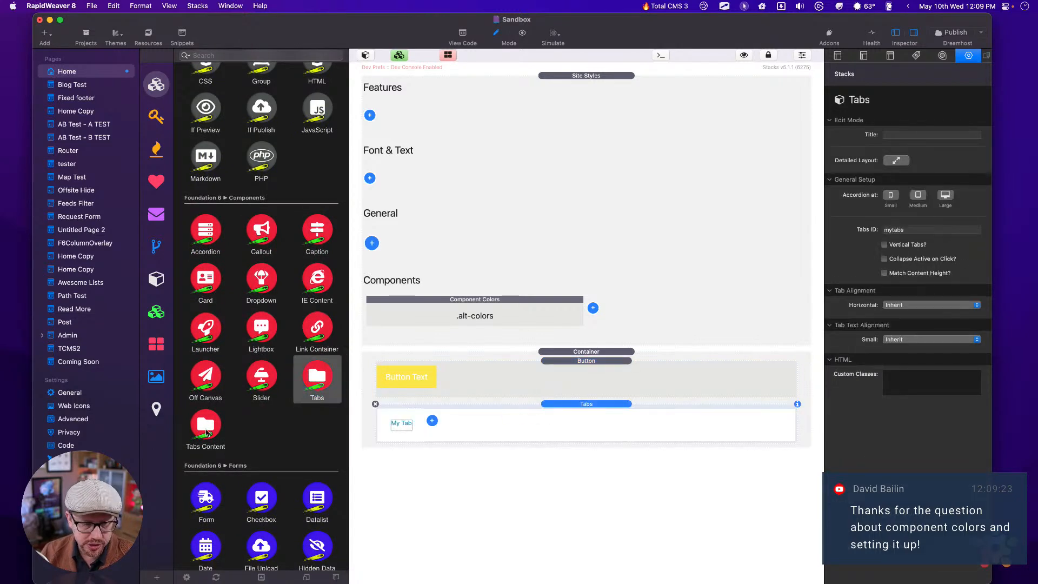
left_click_drag(207, 432, 563, 441)
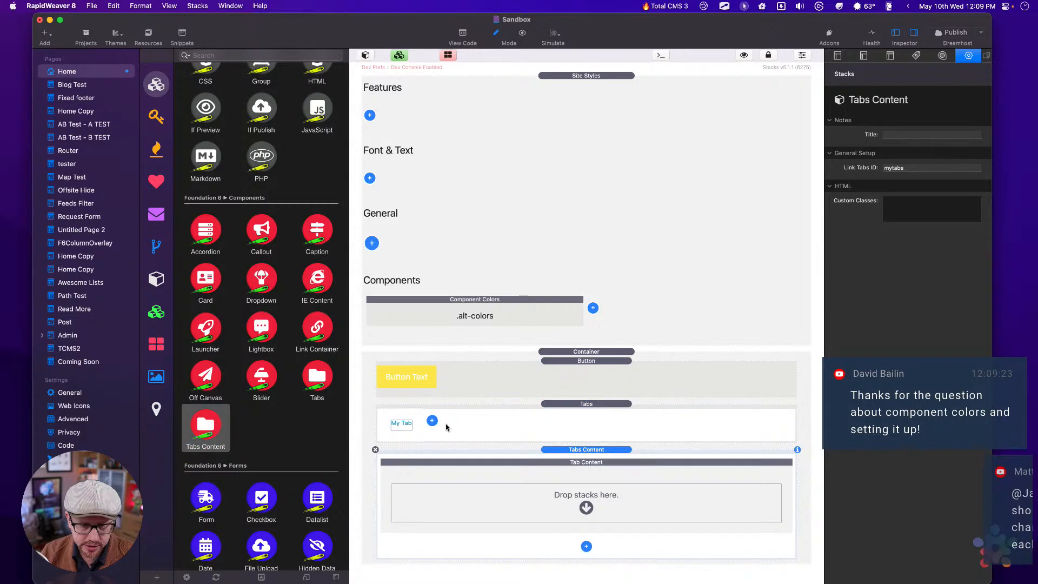
left_click(433, 421)
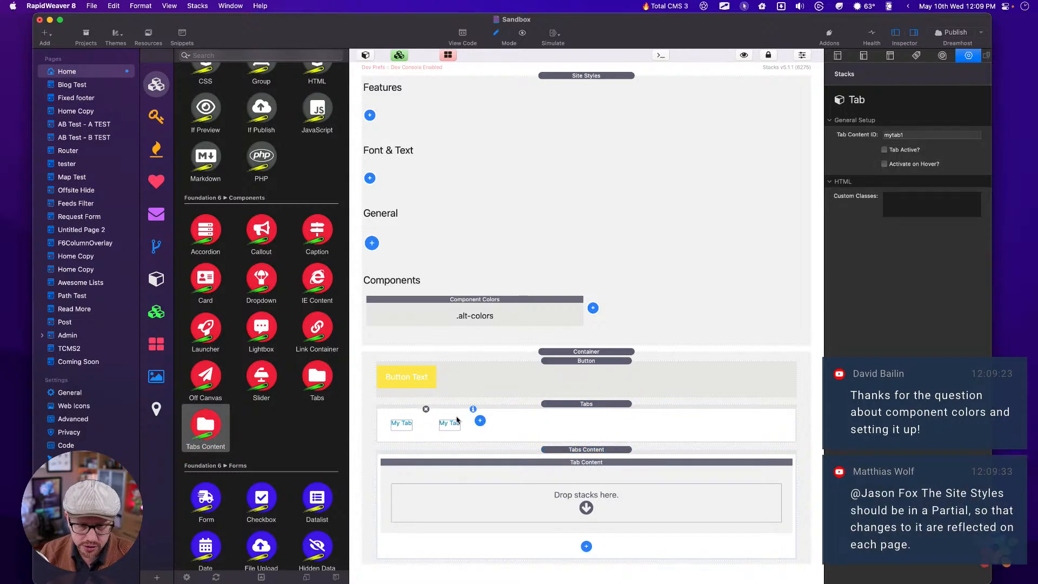
Delete the Tabs and Tabs Content stacks below the button.
left_click(545, 417)
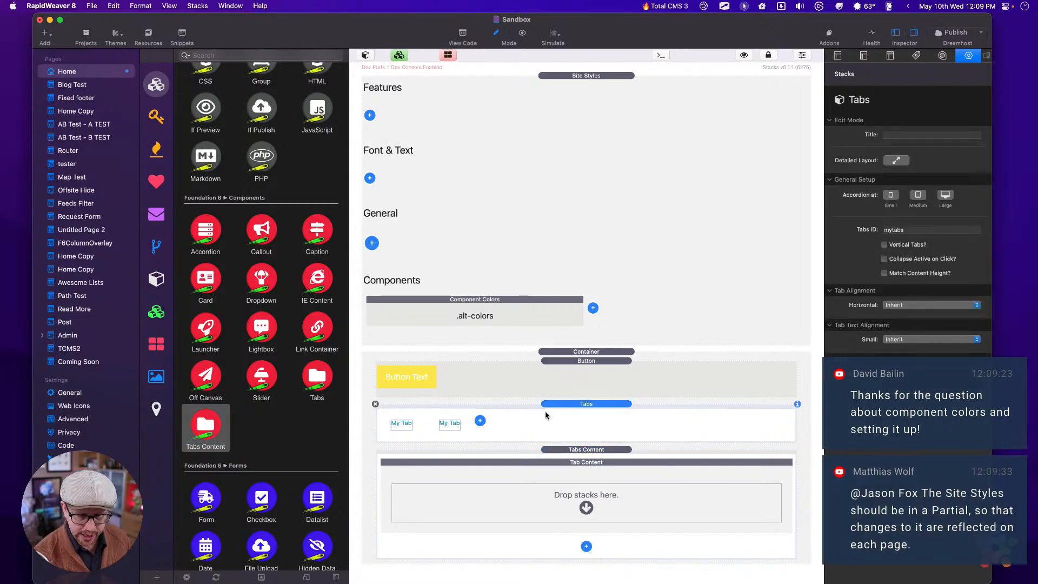
key("BackSpace")
left_click(554, 404)
key("BackSpace")
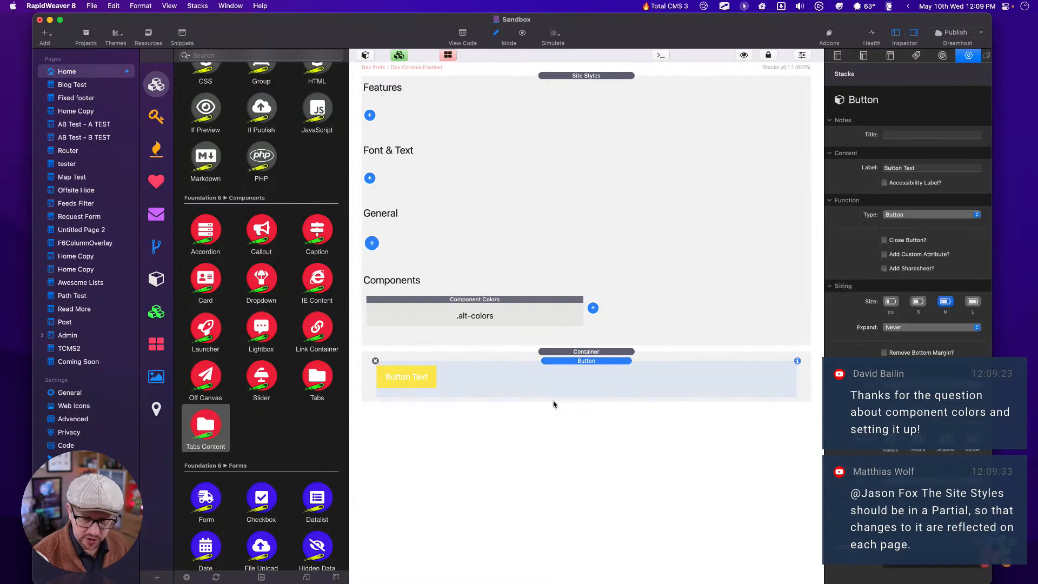
Search the stacks library for tabs and add the Tabs template from F6 Templates - Containers below the button.
left_click(156, 344)
left_click(261, 56)
type("t")
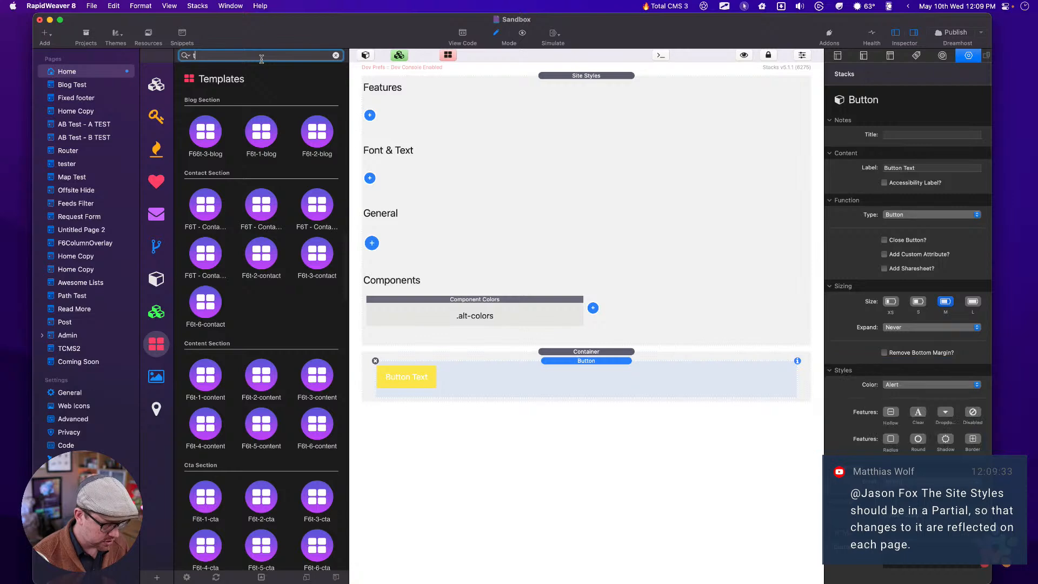
type("abs")
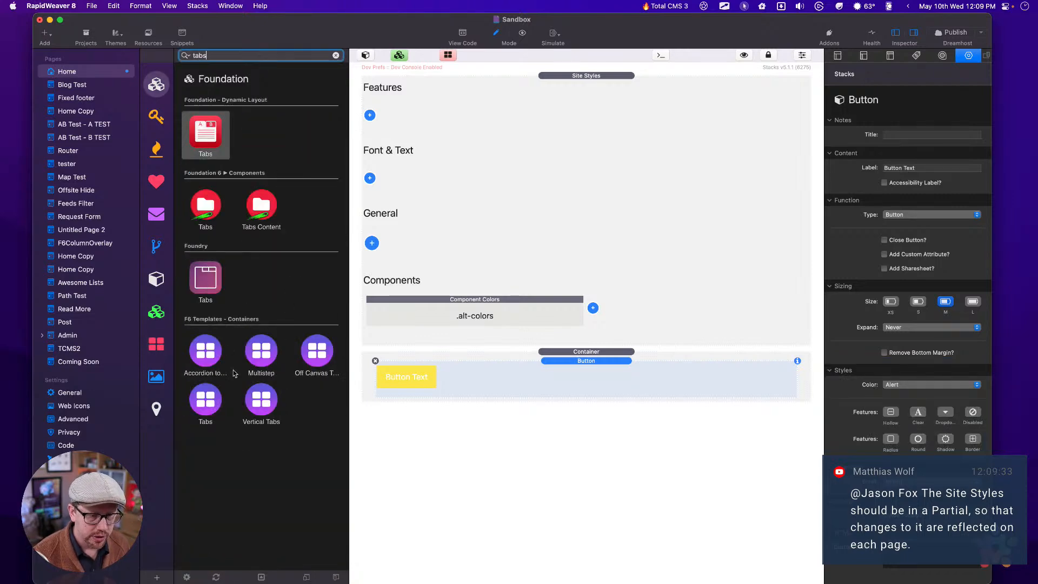
left_click_drag(206, 400, 611, 395)
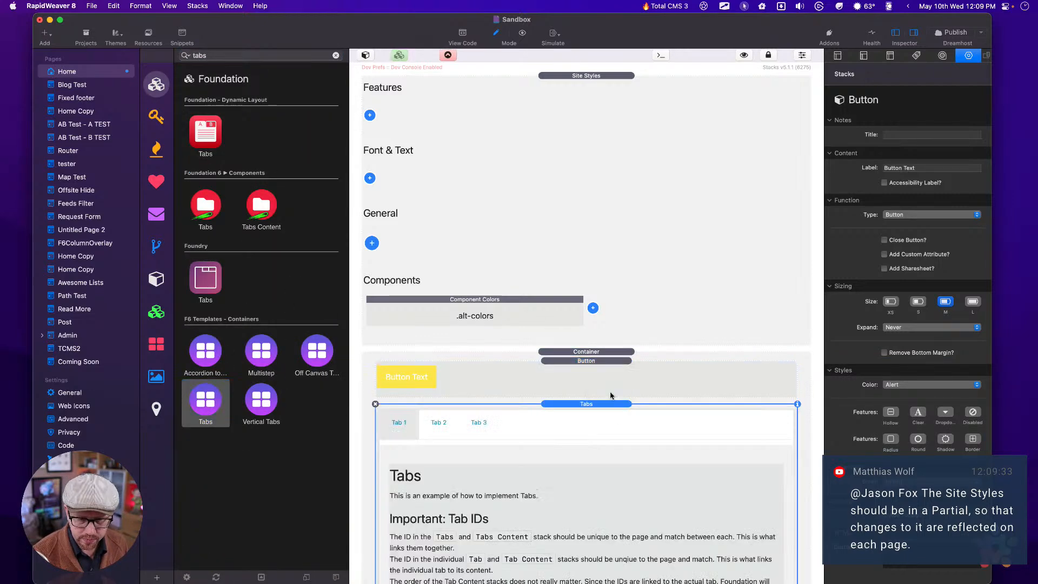
left_click(336, 56)
Give the Tabs stack inside the template the custom class alt-colors and compare its tabs with the Component Colors swatch palette.
scroll(606, 394, "down", 3)
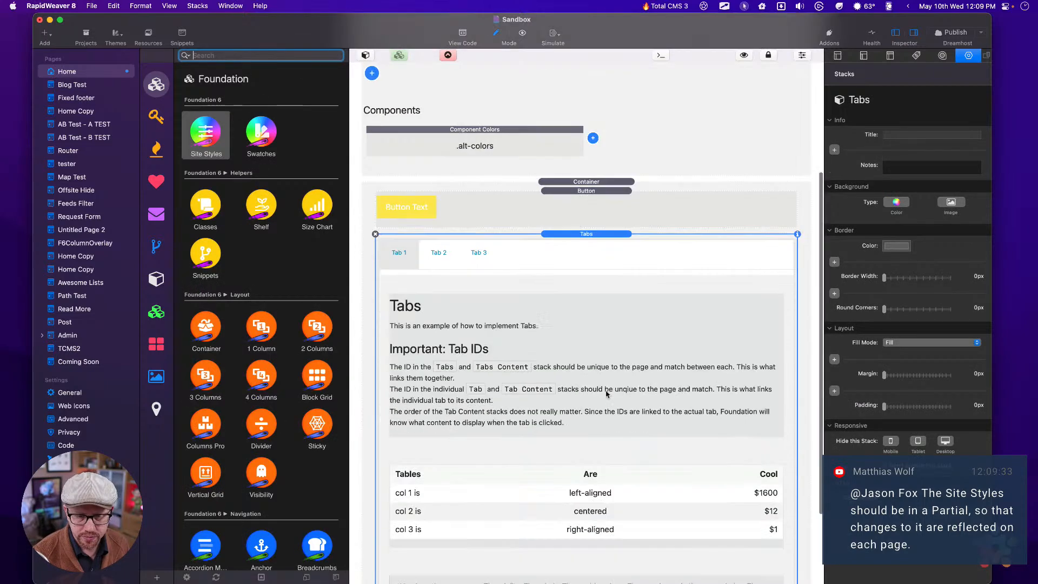
scroll(606, 393, "down", 1)
left_click(448, 57)
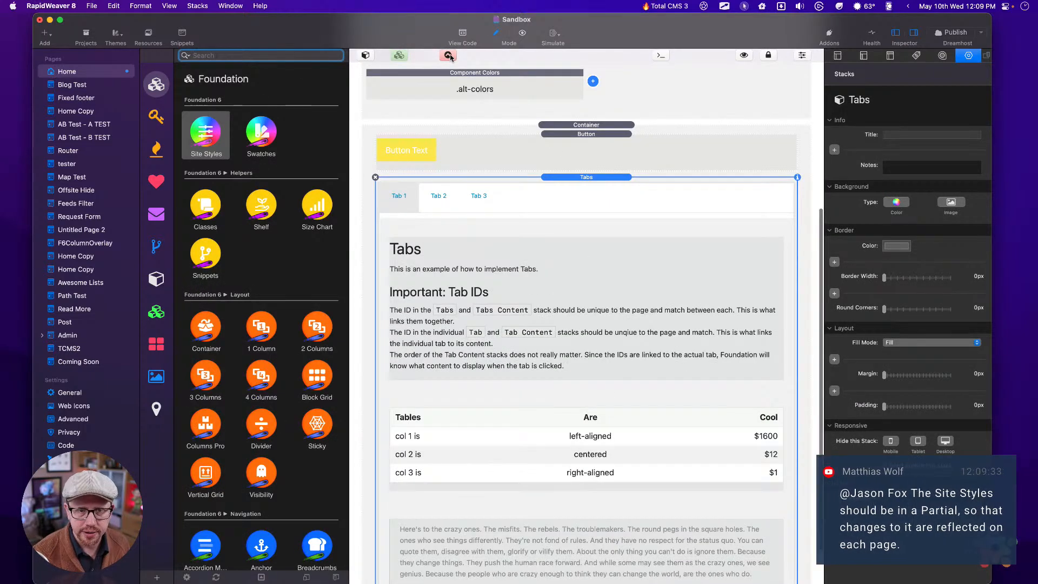
left_click(612, 187)
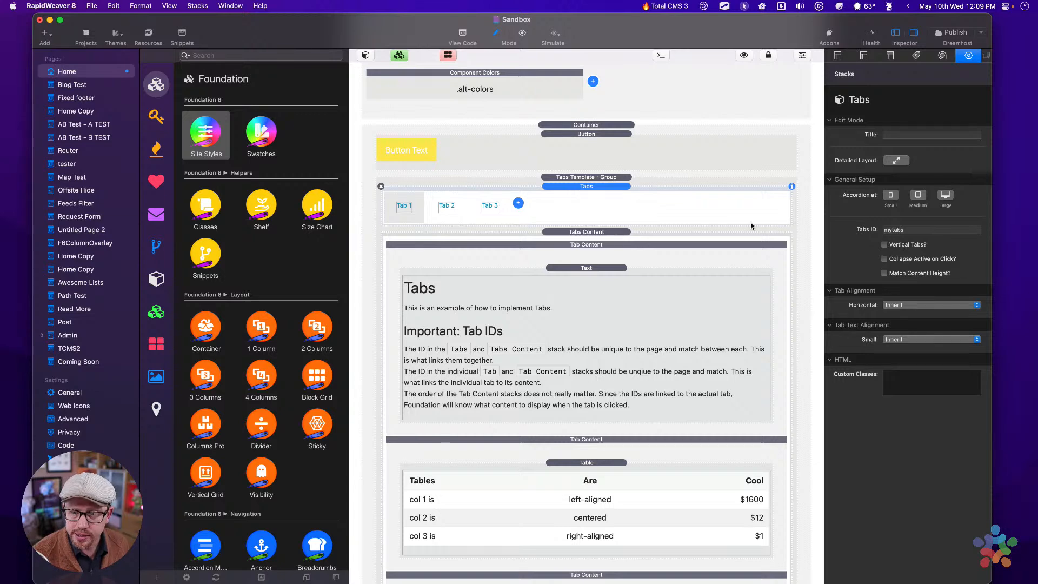
left_click(902, 379)
type("alt-colors")
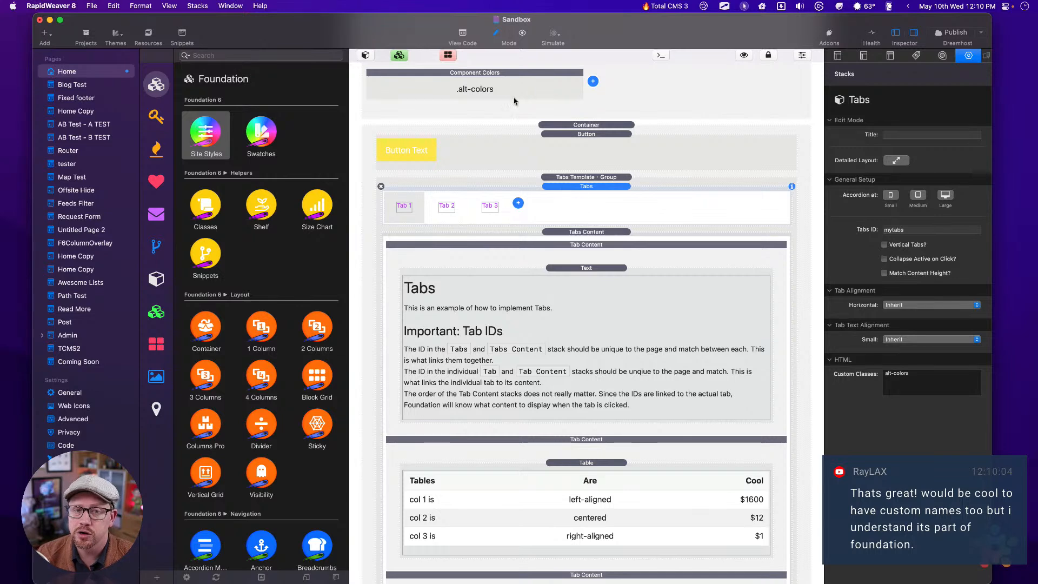
left_click(494, 77)
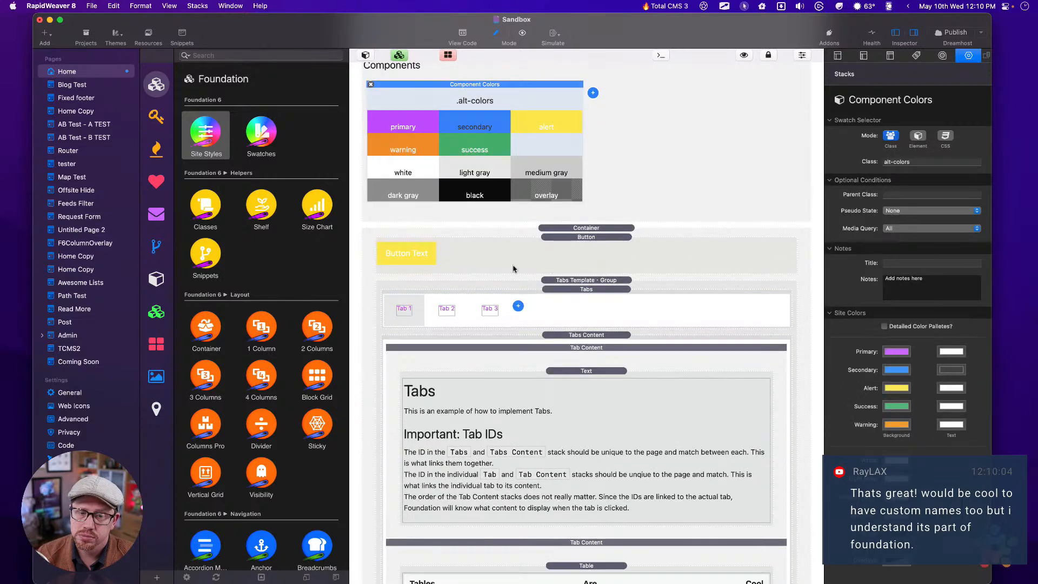
left_click(598, 290)
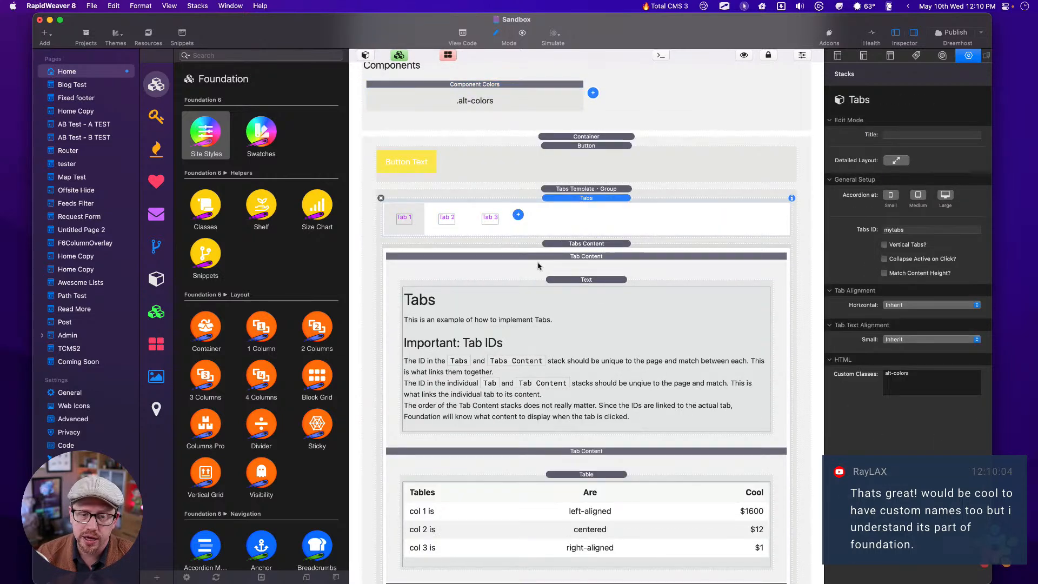
Add a Foundation 6 Accordion between the button and the Tabs template with the custom class alt-colors, and compare it with the swatch palette.
scroll(582, 243, "down", 3)
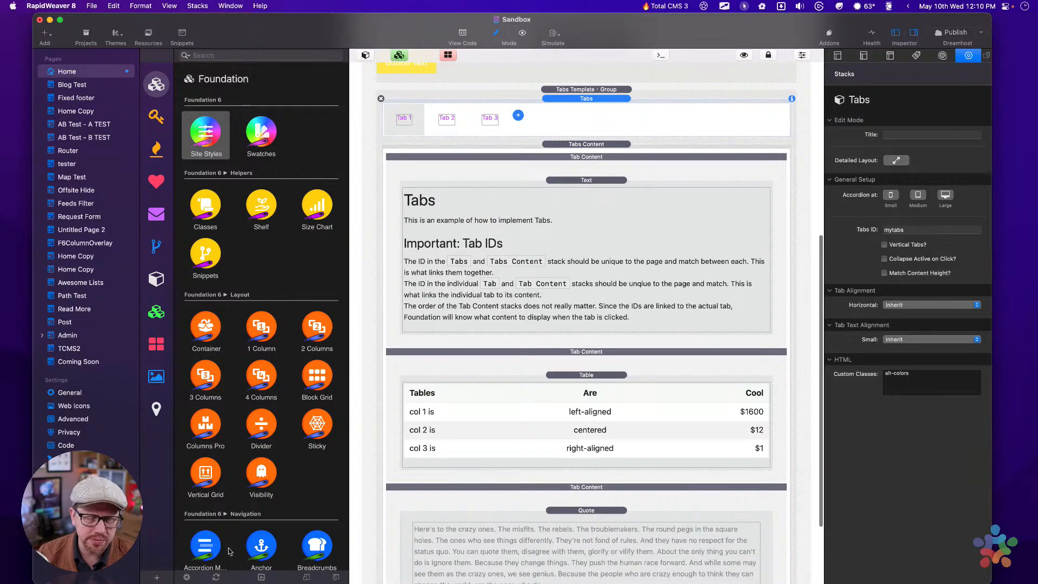
scroll(249, 450, "down", 15)
scroll(249, 450, "down", 10)
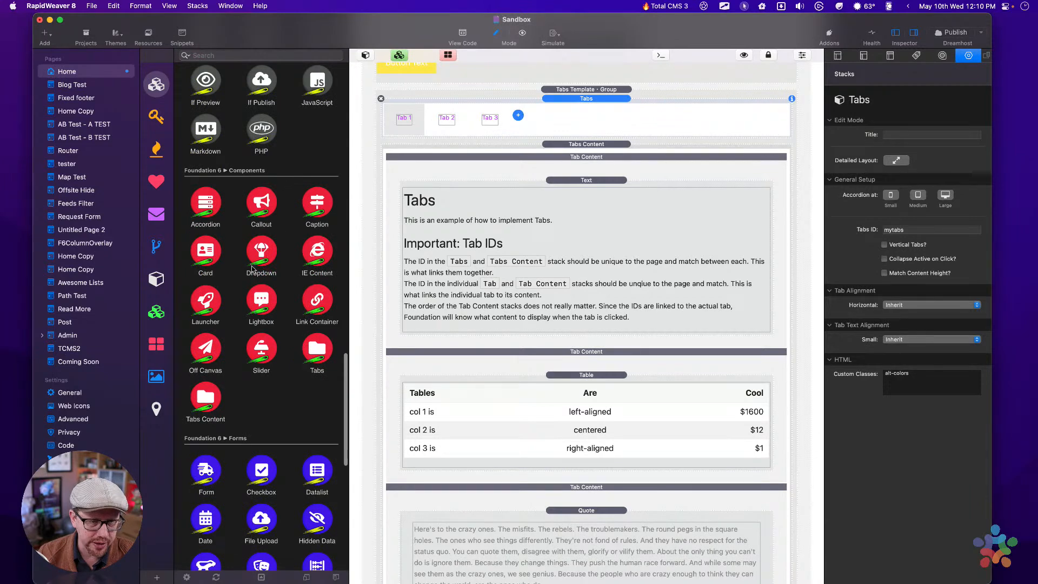
left_click_drag(211, 217, 585, 95)
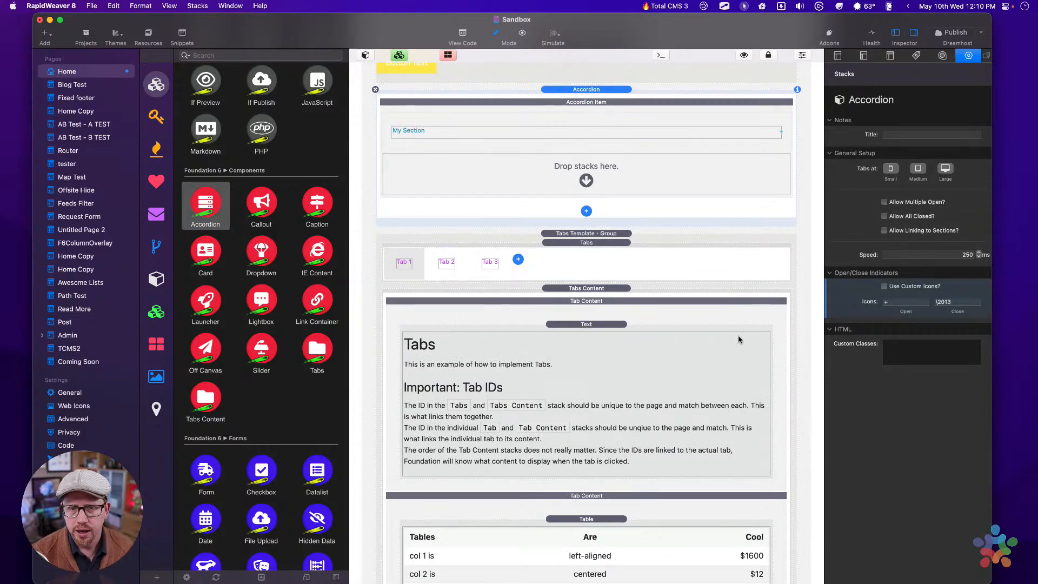
left_click(905, 347)
type("alt-colors")
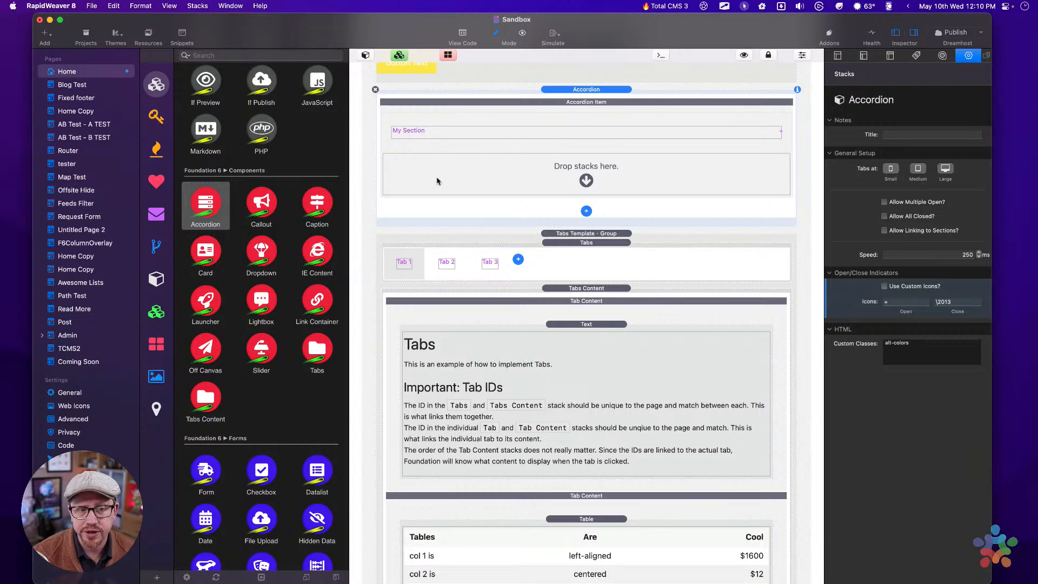
scroll(503, 162, "up", 5)
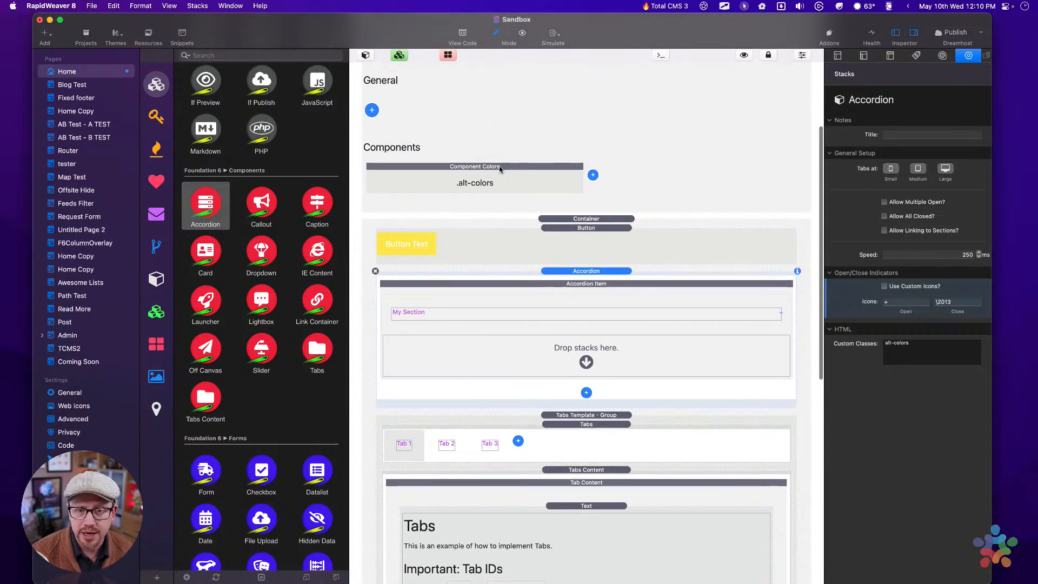
left_click(518, 173)
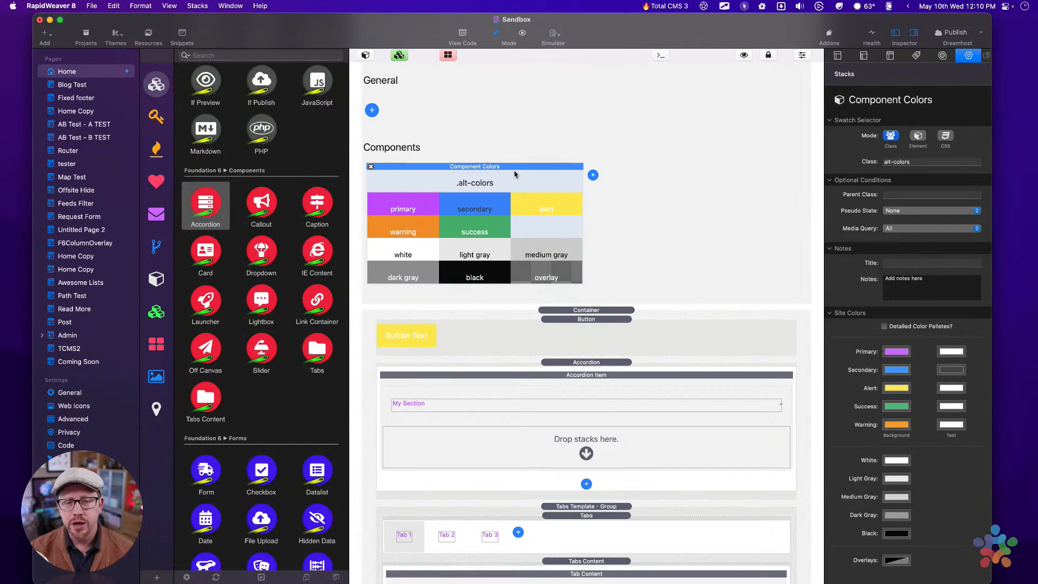
Delete the Tabs Template group and the Accordion below the button.
scroll(588, 398, "down", 3)
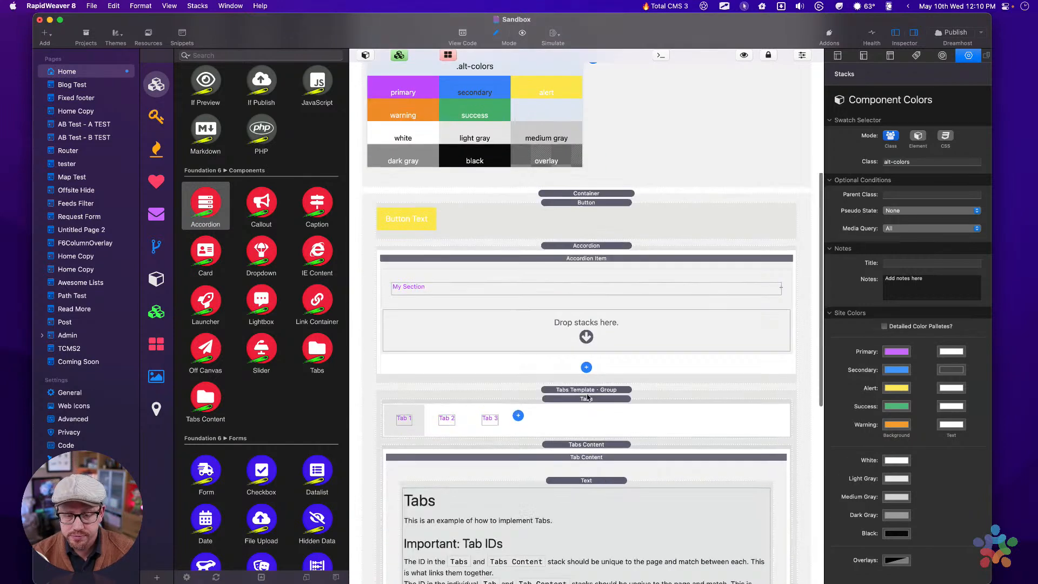
left_click(576, 345)
scroll(576, 347, "down", 2)
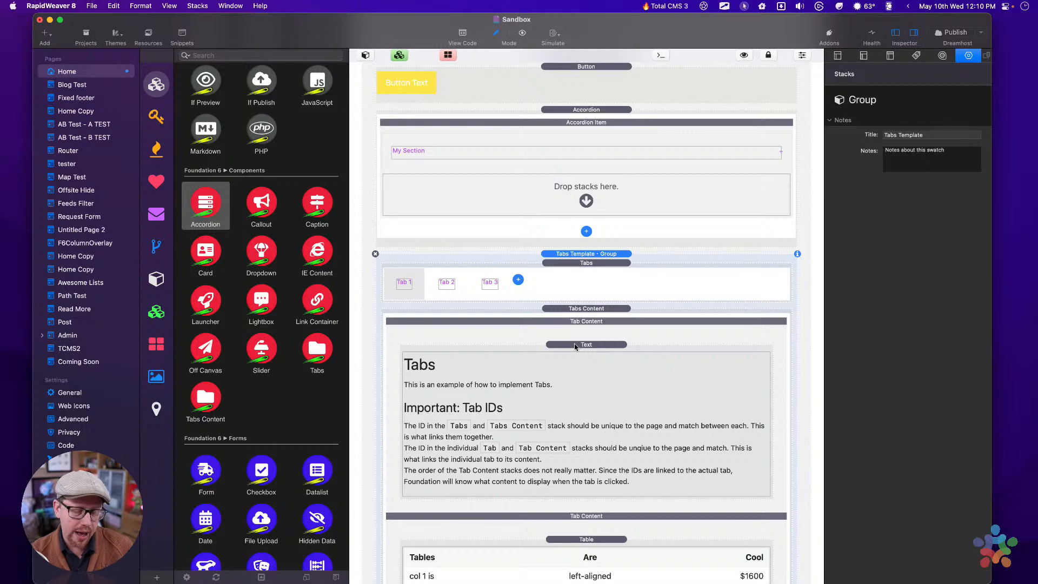
key("BackSpace")
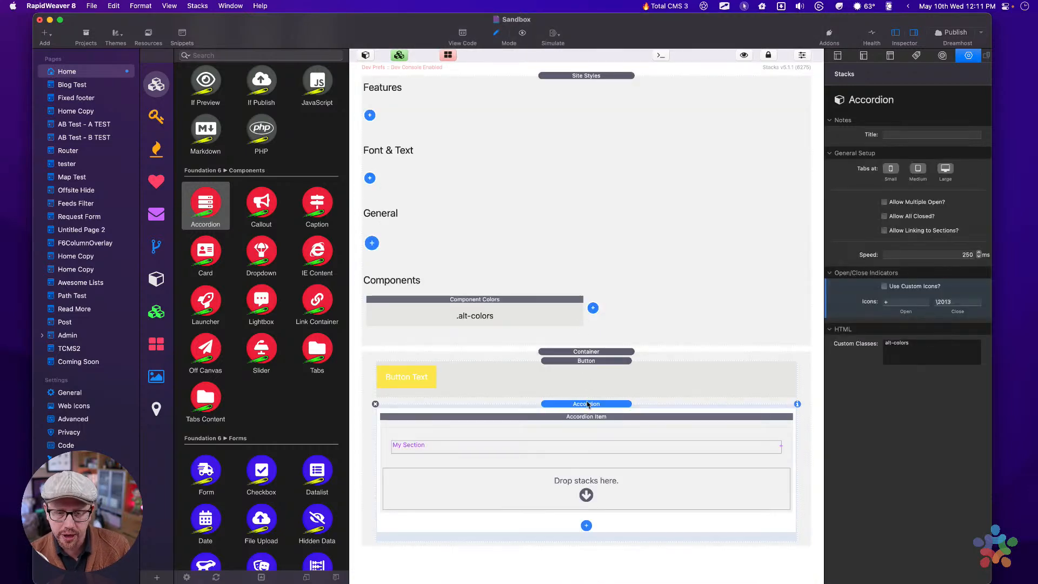
key("BackSpace")
Replace the Component Colors swatch in the Components section of Site Styles with a Color Override swatch.
left_click(527, 311)
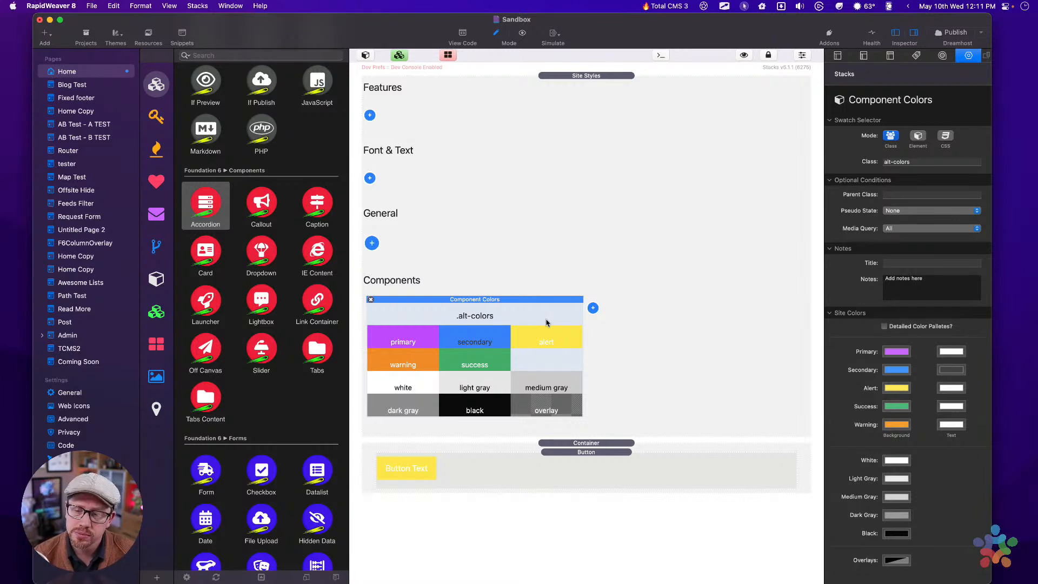
left_click(593, 309)
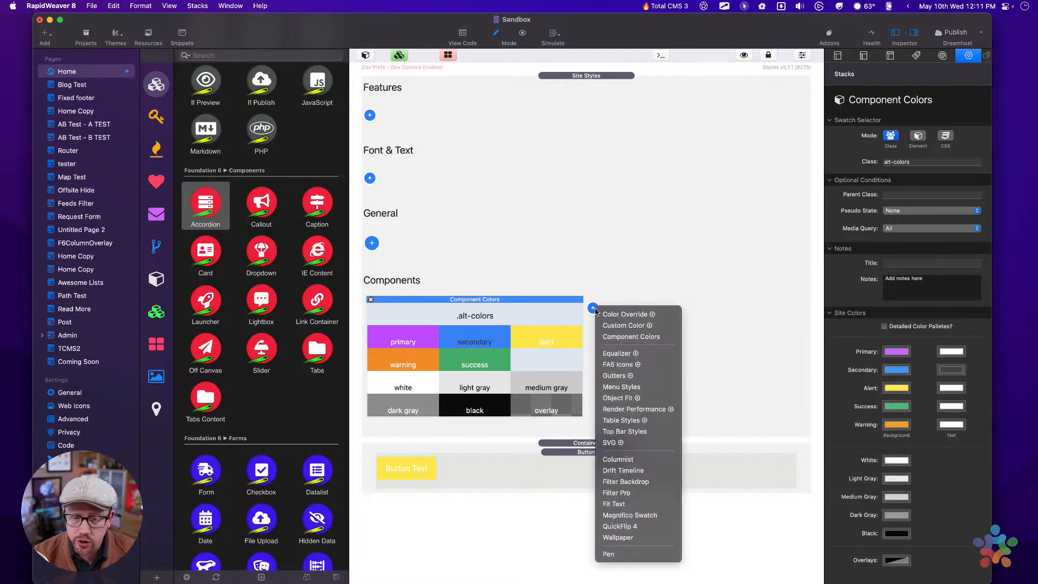
left_click(628, 319)
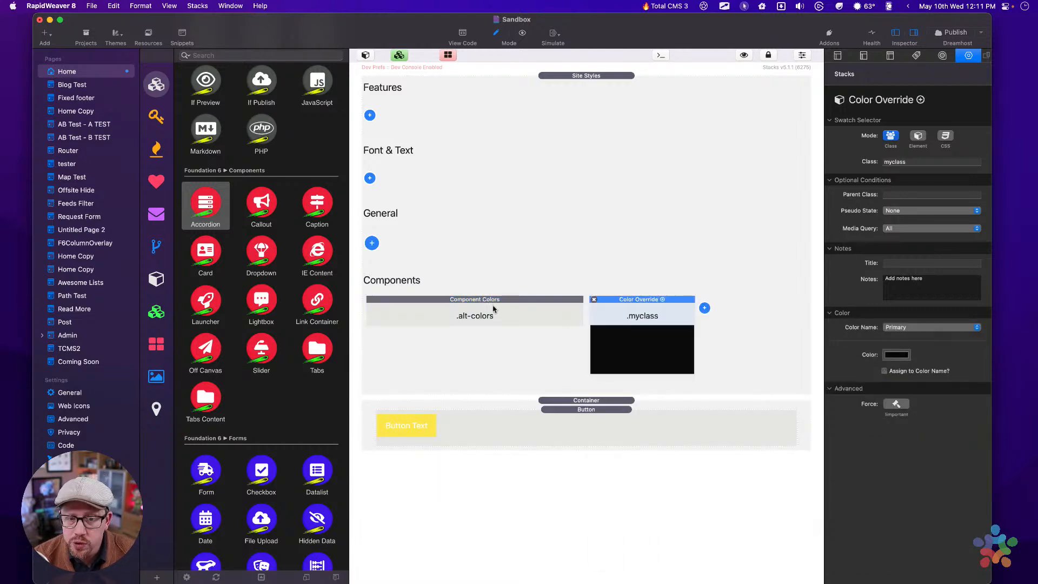
left_click(416, 305)
left_click(370, 300)
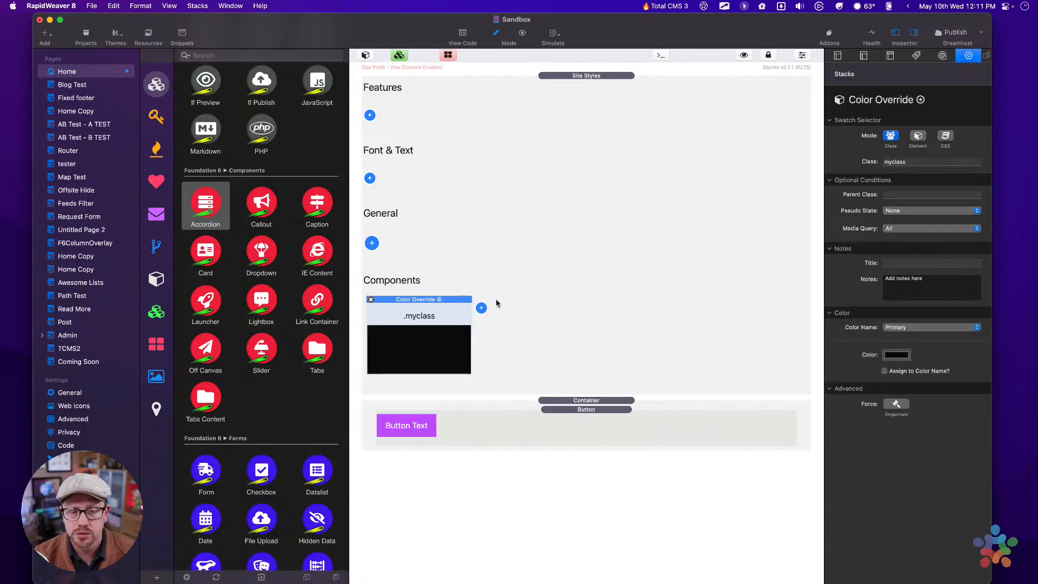
Set the Color Override swatch's class to alt-colors.
double_click(926, 161)
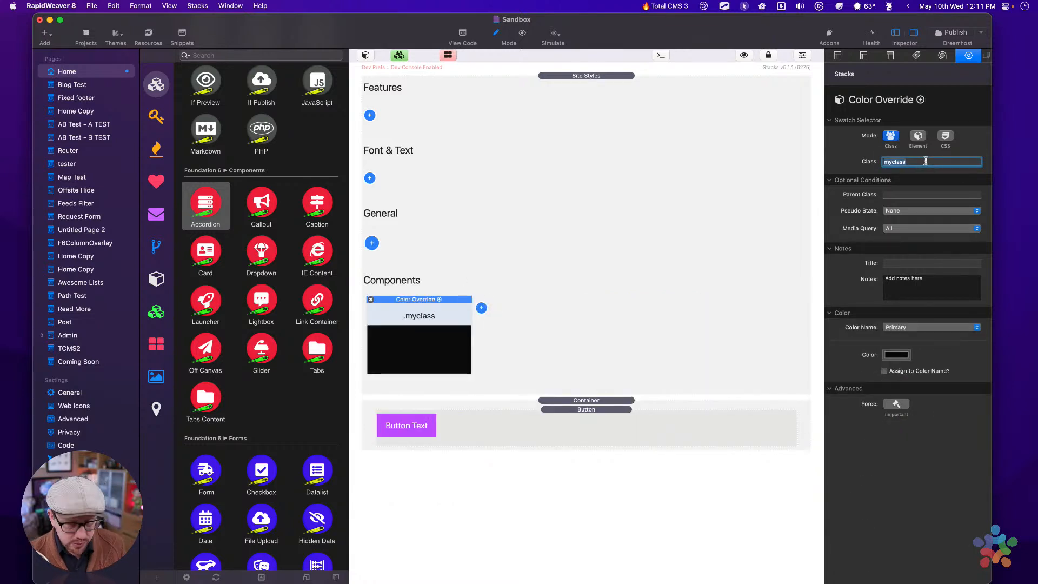
type("alt-colors")
key("Tab")
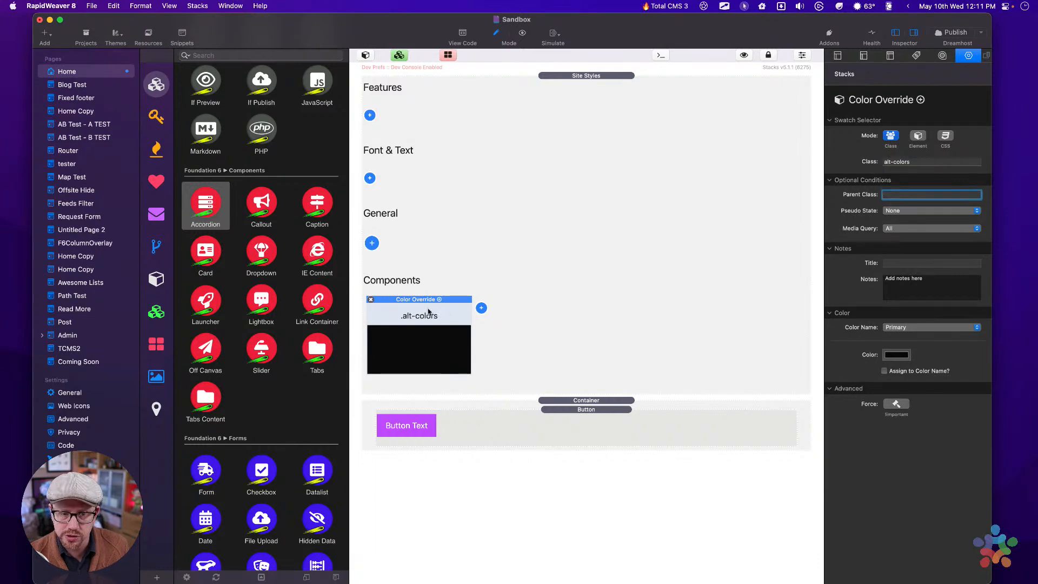
left_click(453, 299)
Keep Primary as the Color Override's color name and set its color to red.
left_click(898, 328)
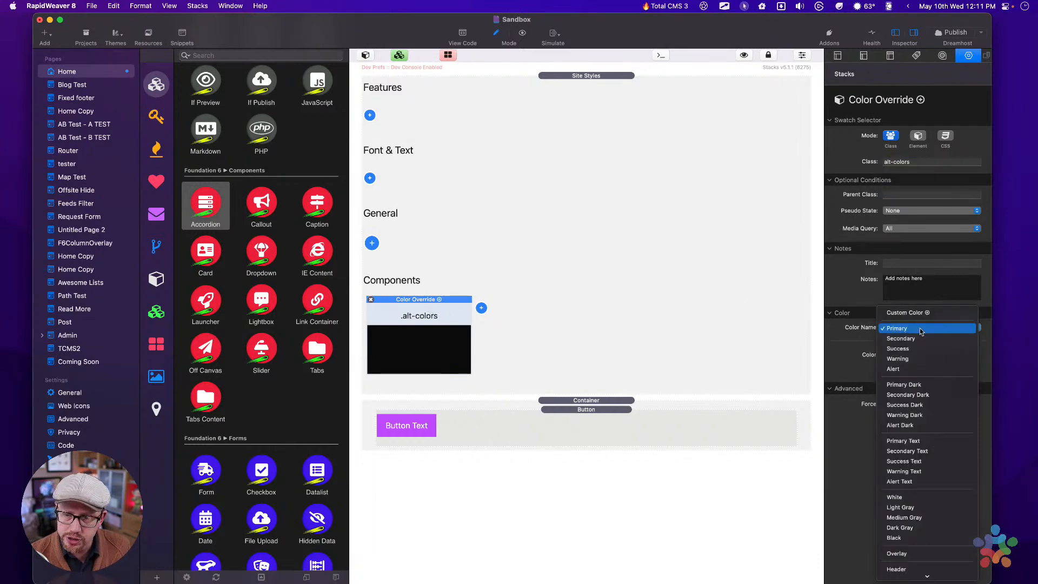
left_click(921, 329)
left_click(922, 328)
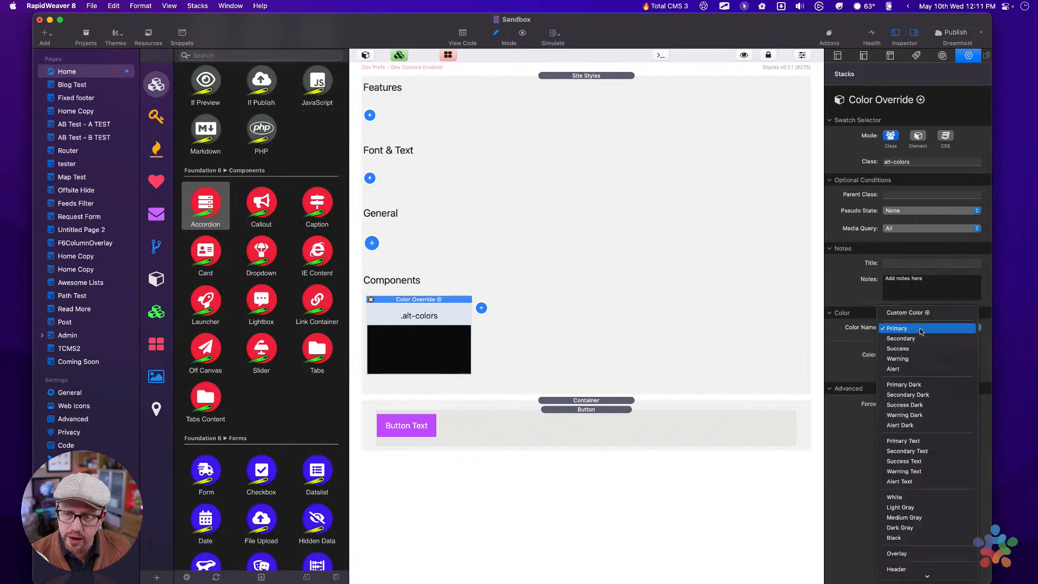
left_click(921, 330)
left_click(897, 355)
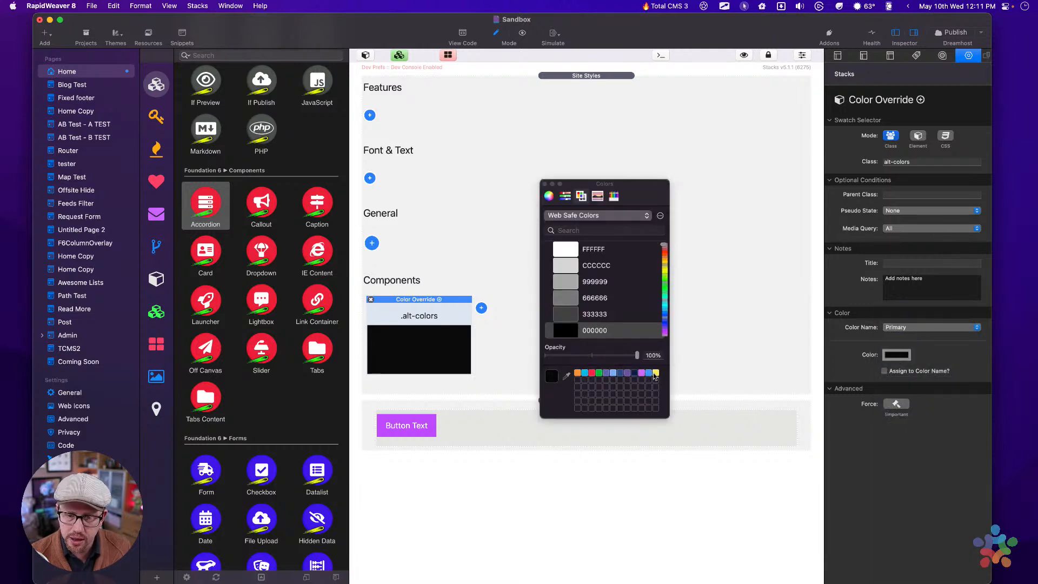
left_click(593, 373)
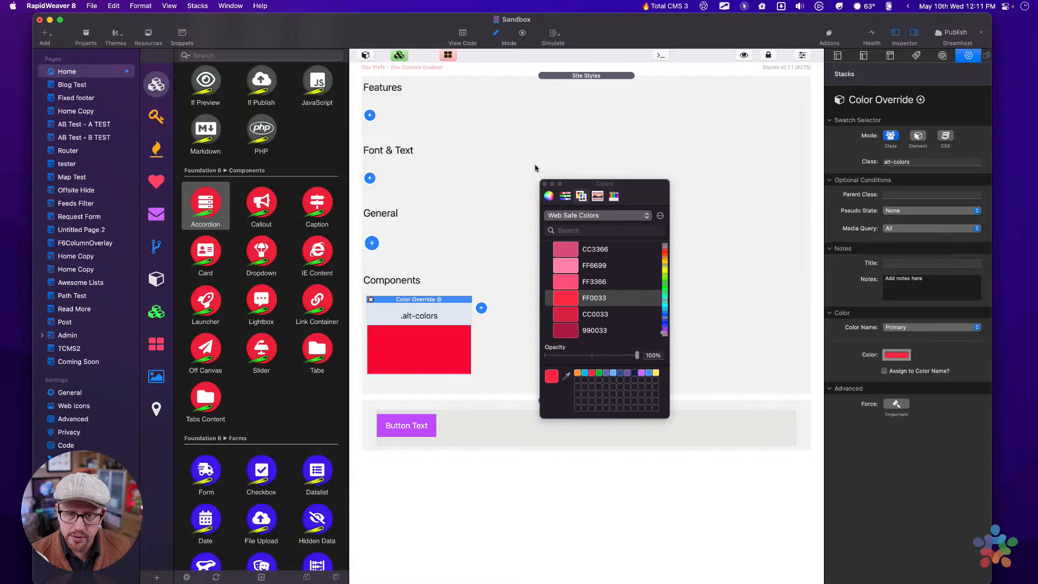
left_click(545, 184)
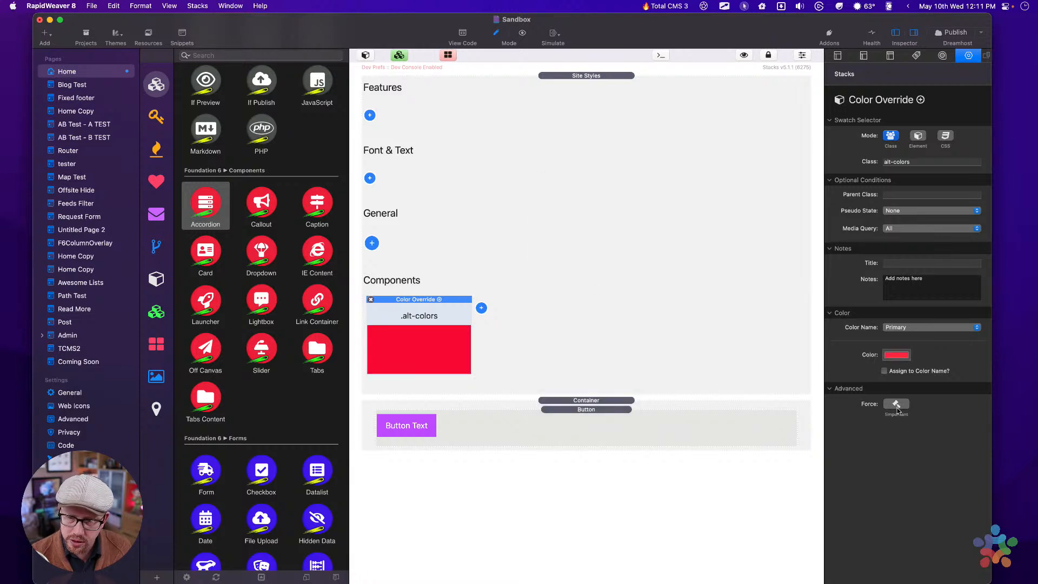
Change the button's custom class to alt-color, then duplicate the button and delete the copy.
left_click(565, 430)
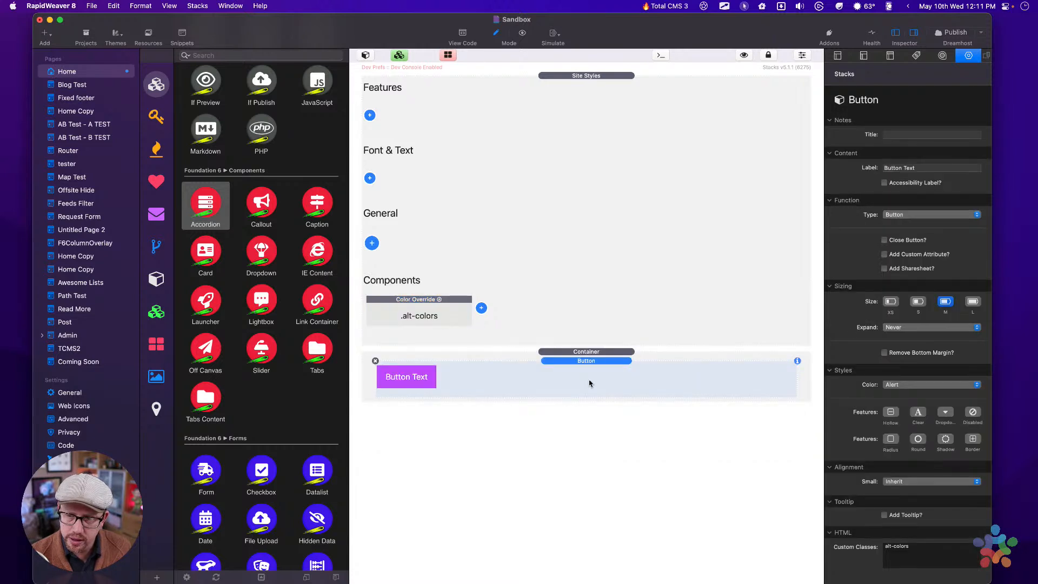
left_click(923, 558)
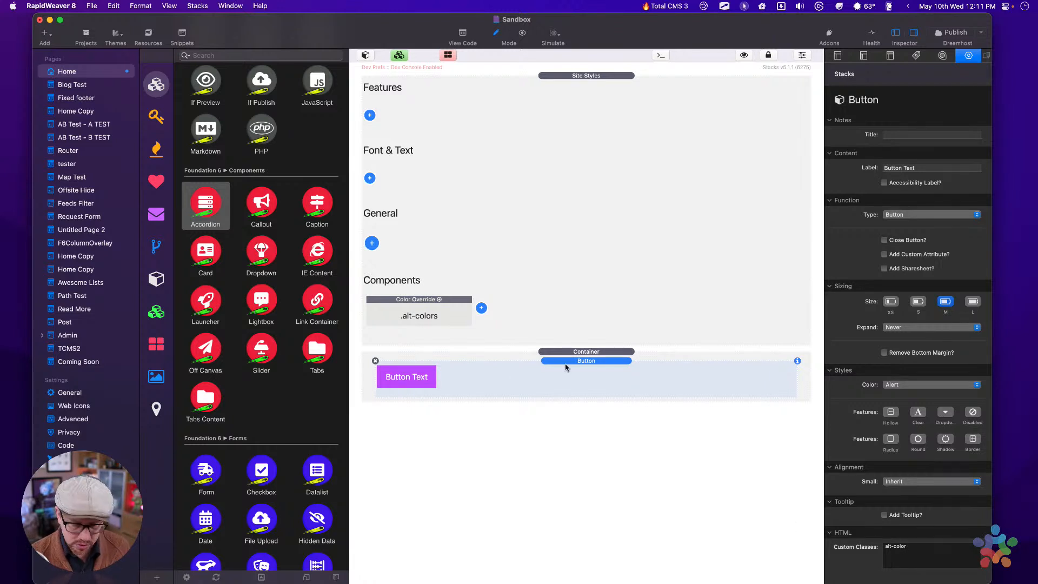
key("super+d")
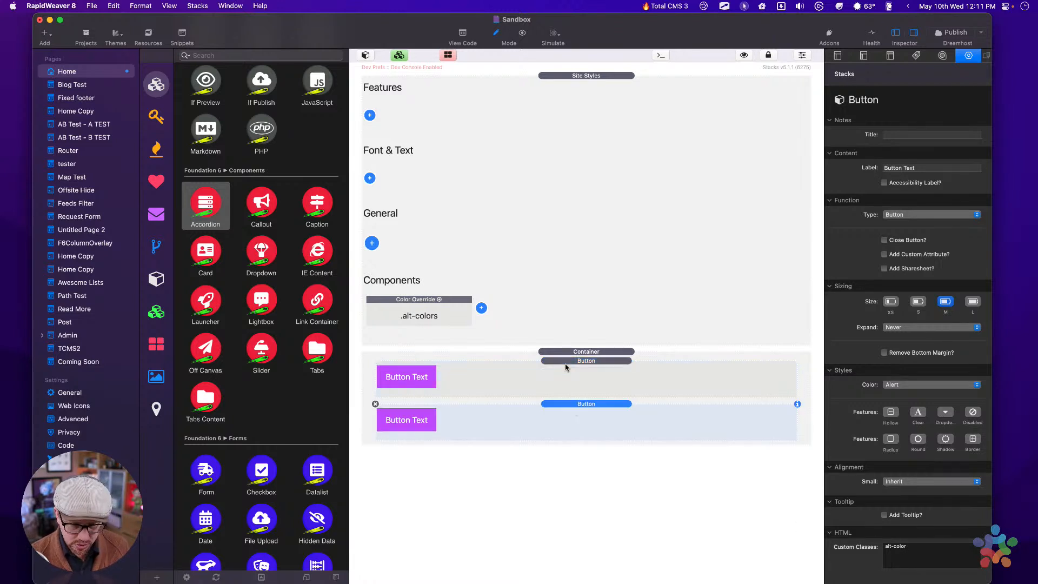
left_click(375, 404)
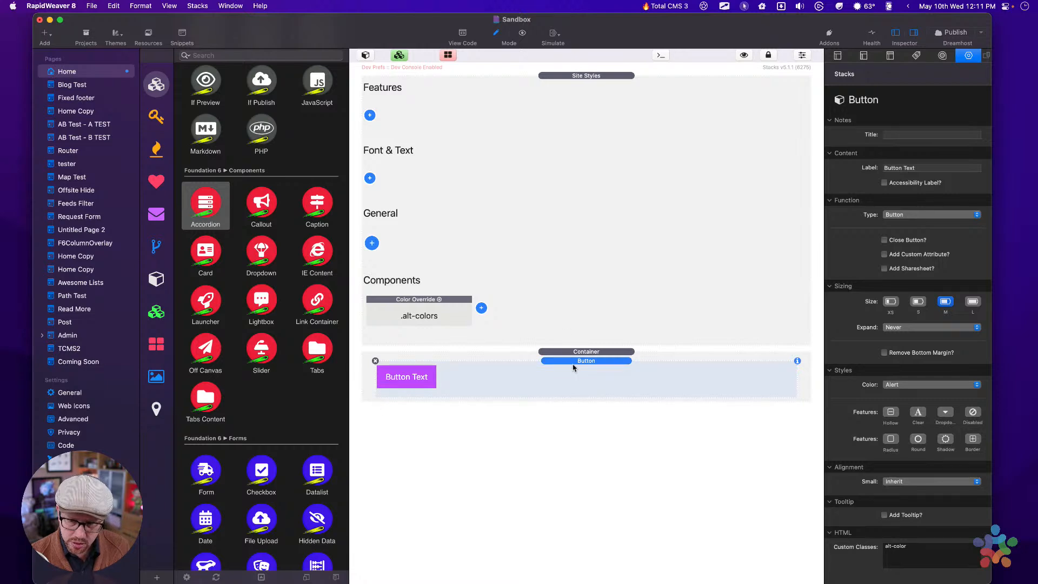
Replace the button in the container with a new Button stack and set its custom class to alt-colors.
left_click(375, 361)
scroll(254, 277, "down", 10)
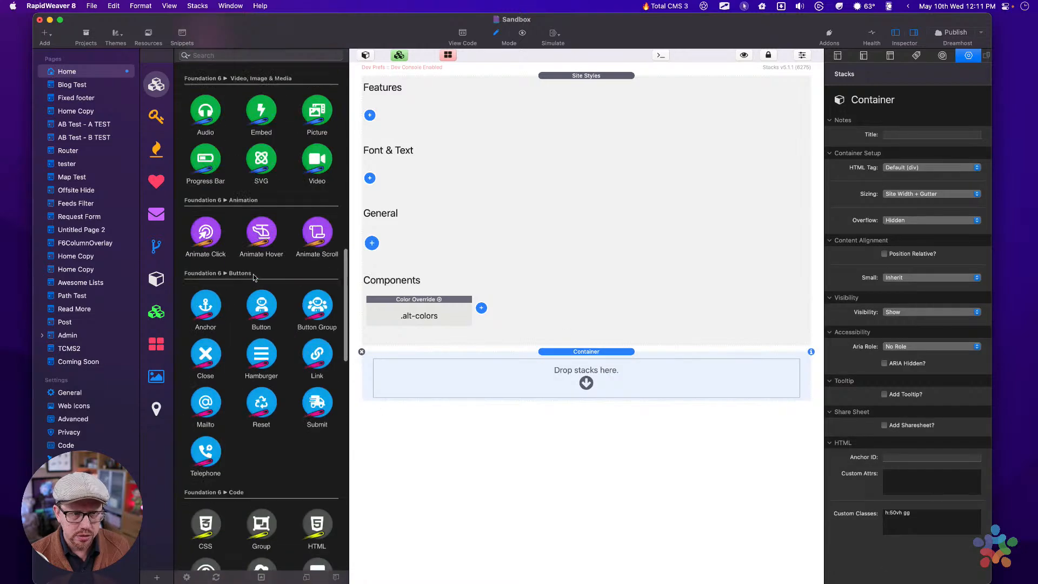
scroll(254, 278, "up", 5)
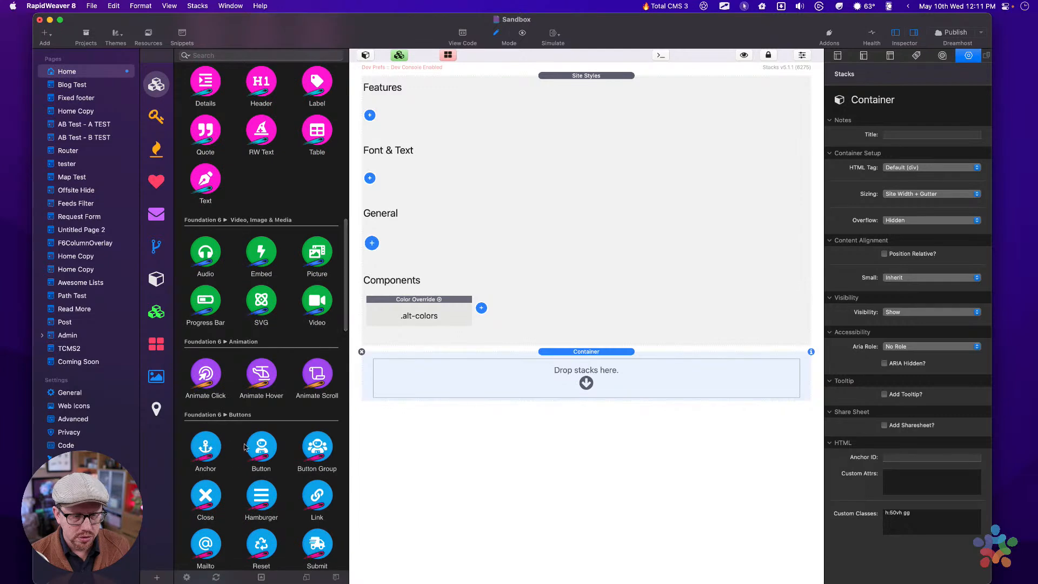
left_click_drag(261, 447, 530, 392)
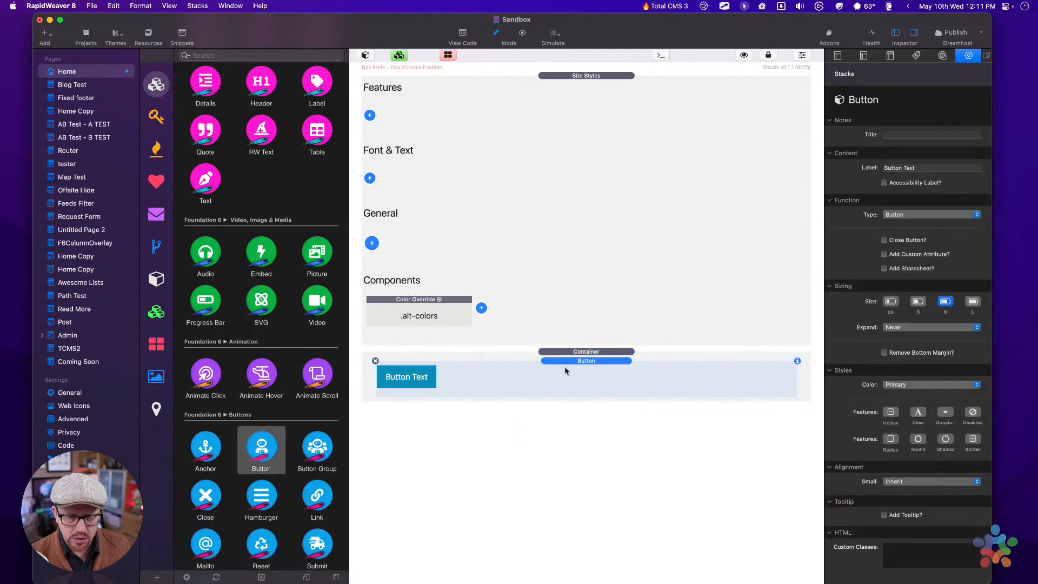
left_click(912, 557)
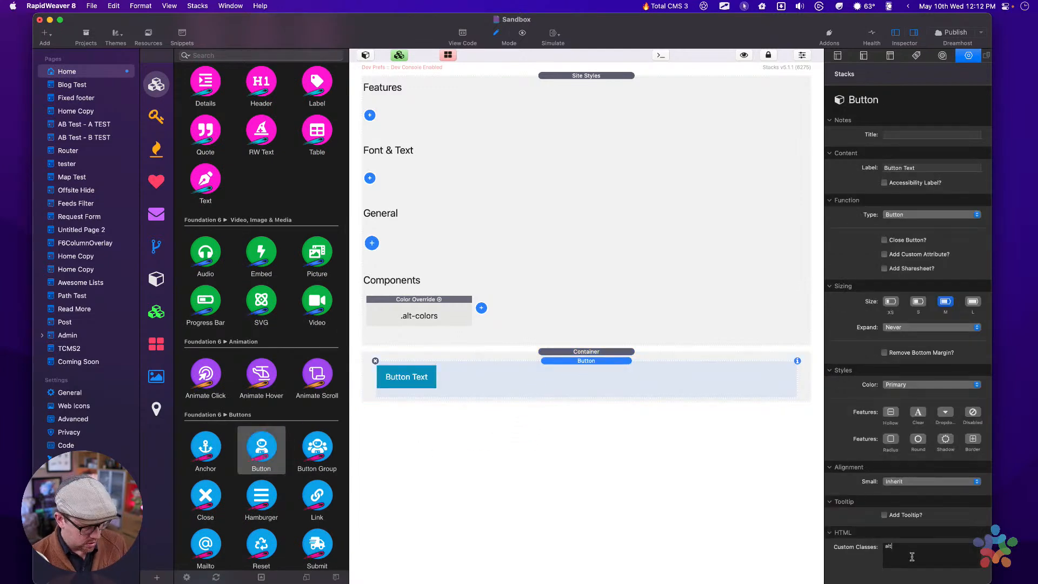
key("Return")
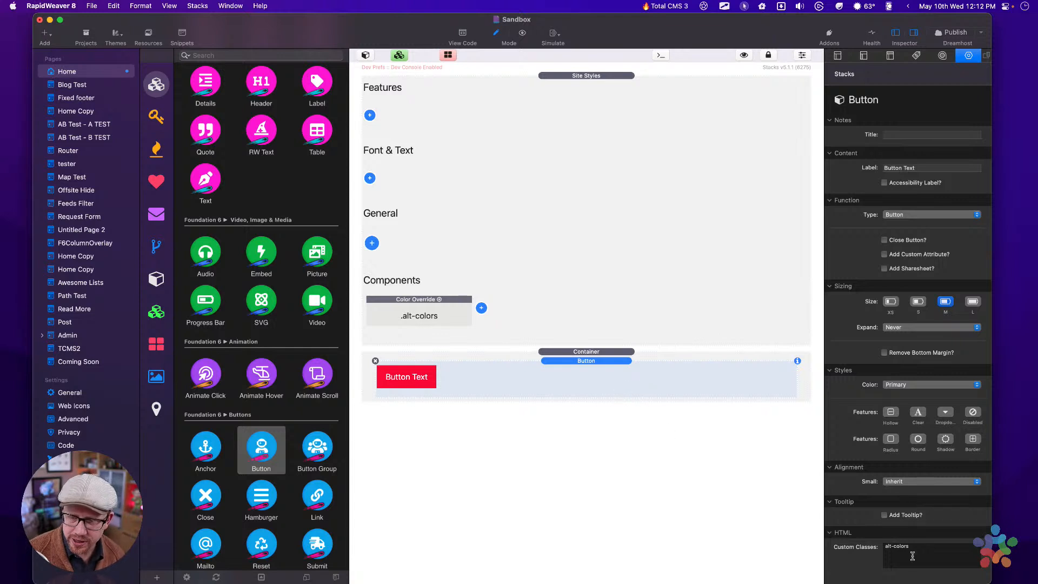
Change the color of the alt-colors Color Override swatch to the purple CC33FF.
left_click(417, 301)
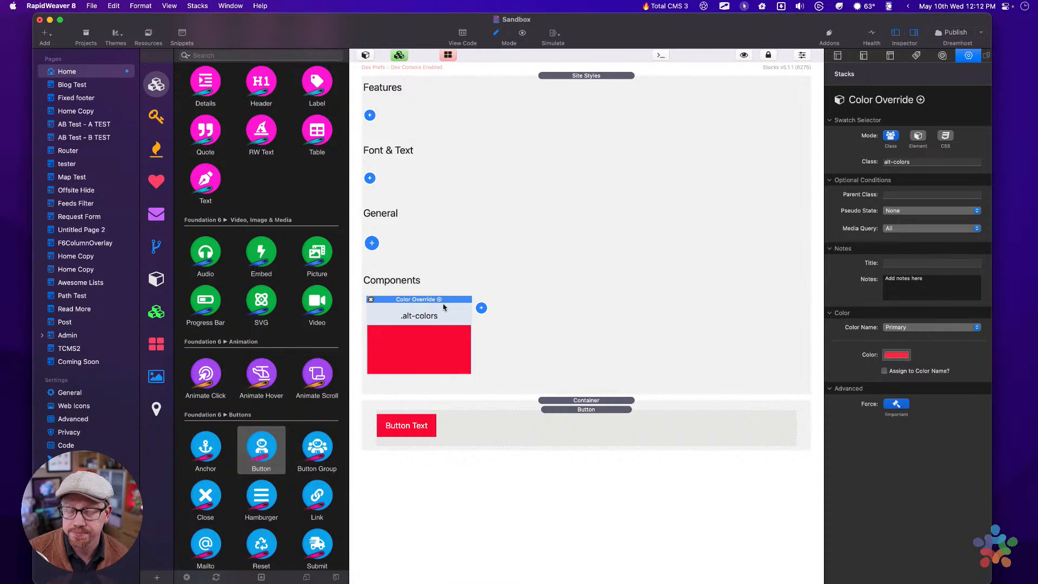
left_click(897, 355)
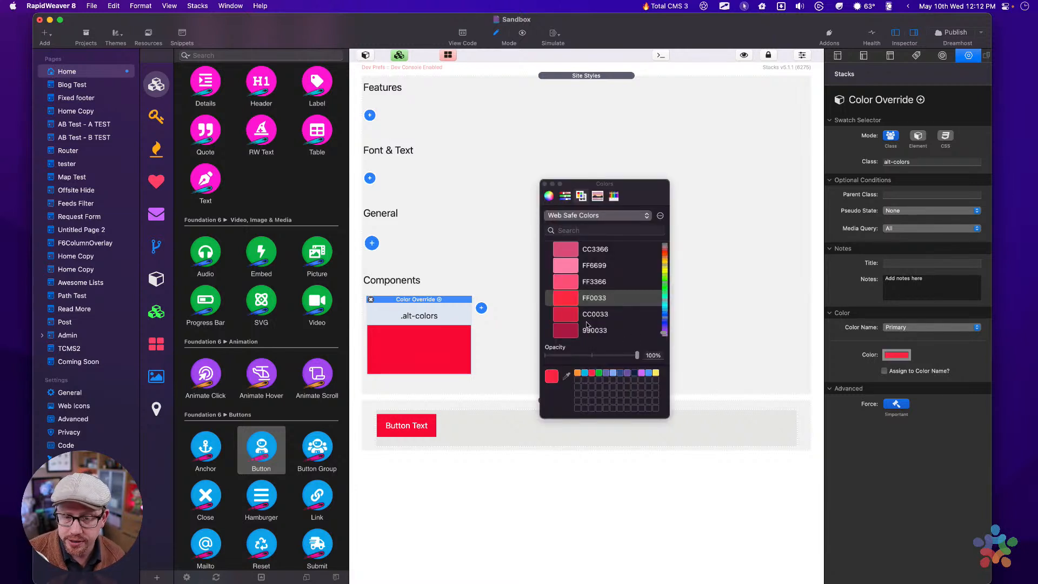
left_click(641, 373)
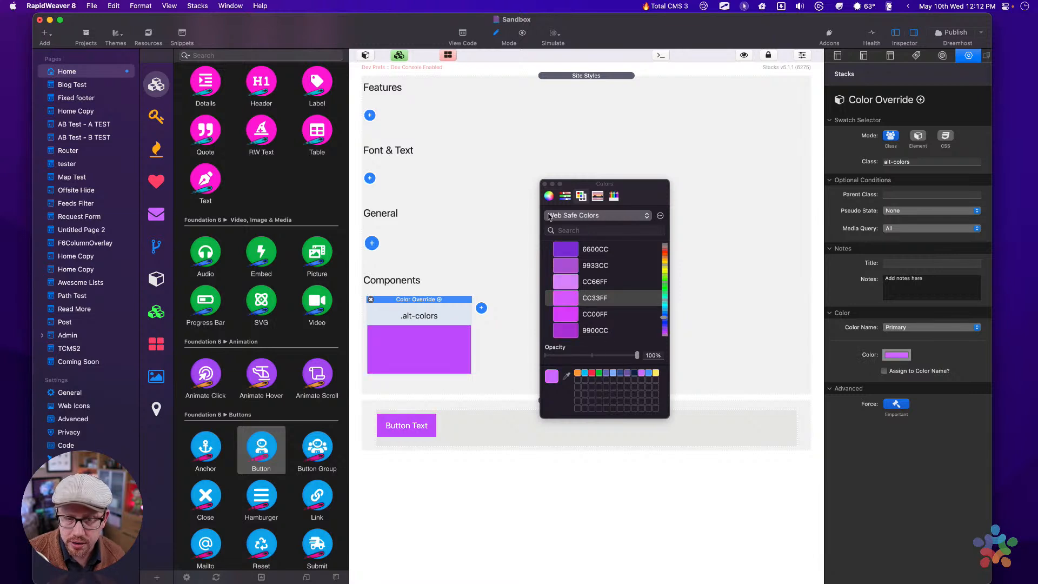
left_click(544, 185)
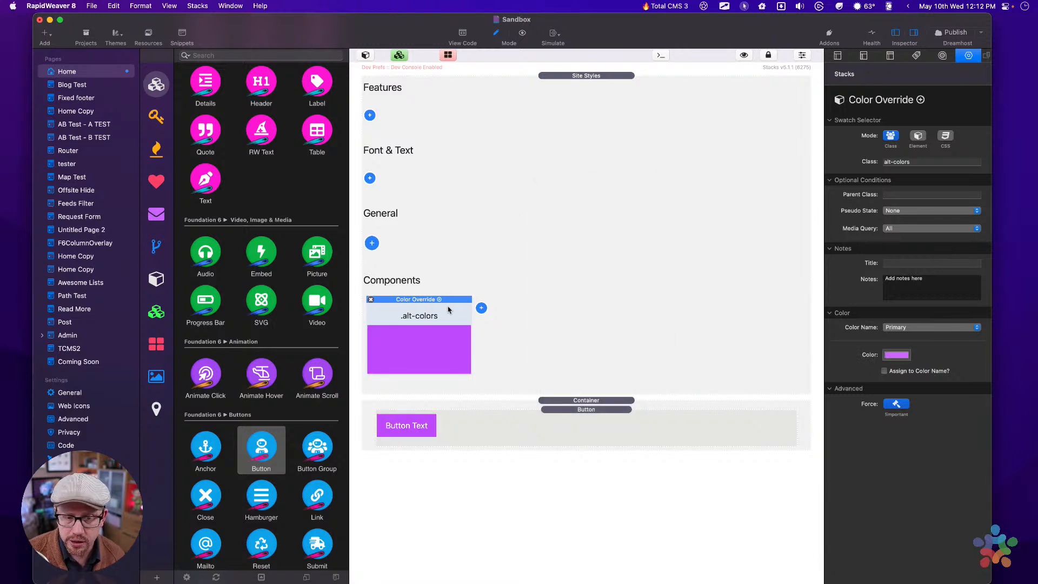
left_click(561, 328)
left_click(530, 387)
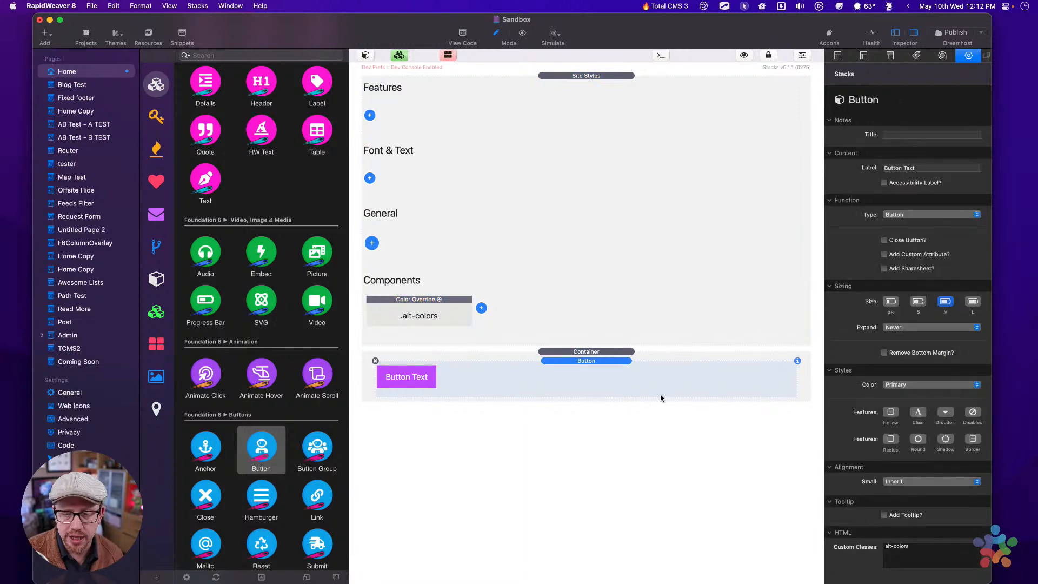
Review the Color Override swatch's color name options, and delete the swatch from the Components section.
left_click(440, 314)
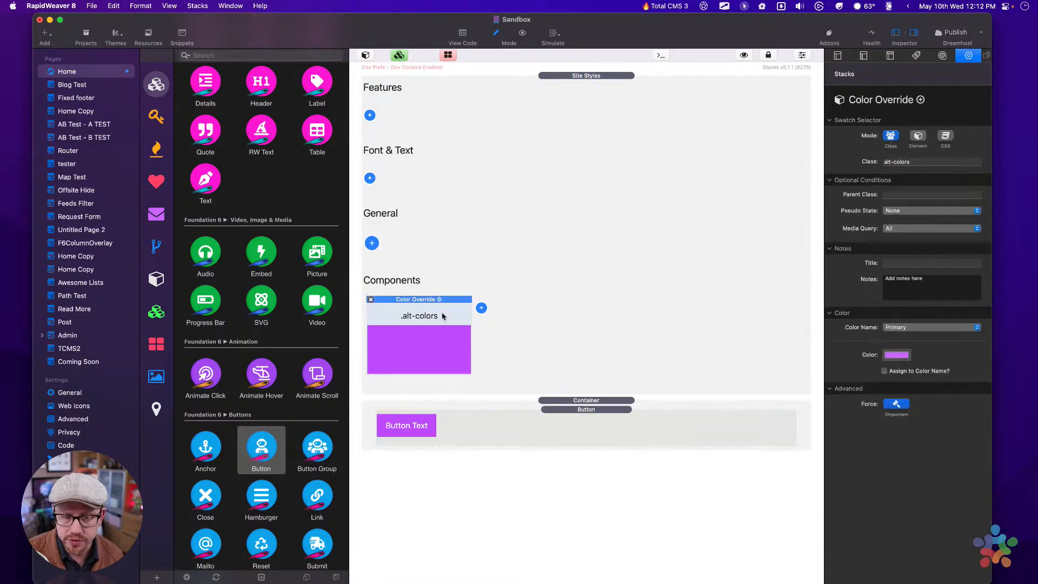
left_click(909, 327)
scroll(908, 434, "down", 1)
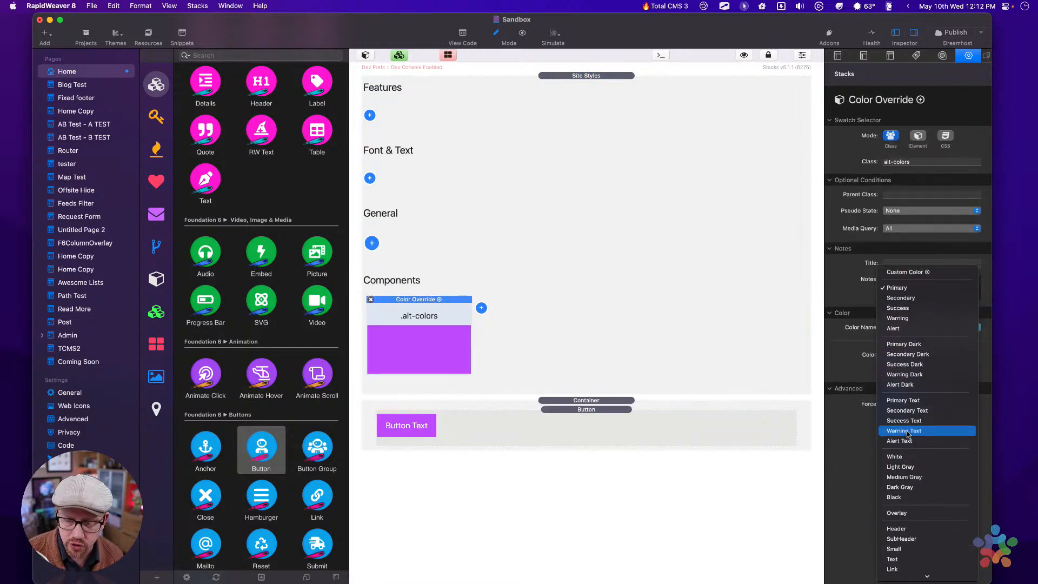
scroll(908, 434, "down", 3)
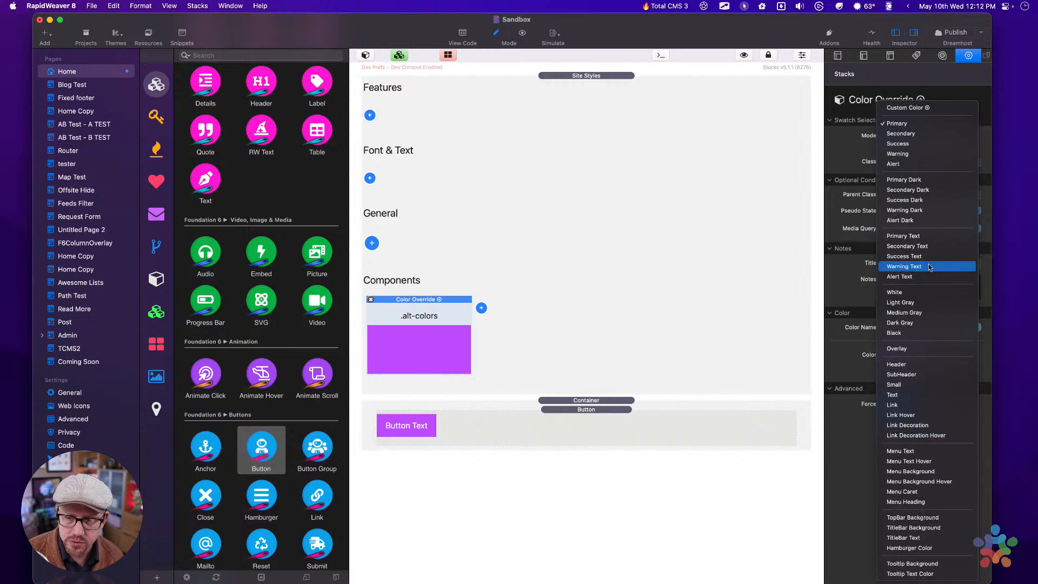
left_click(695, 211)
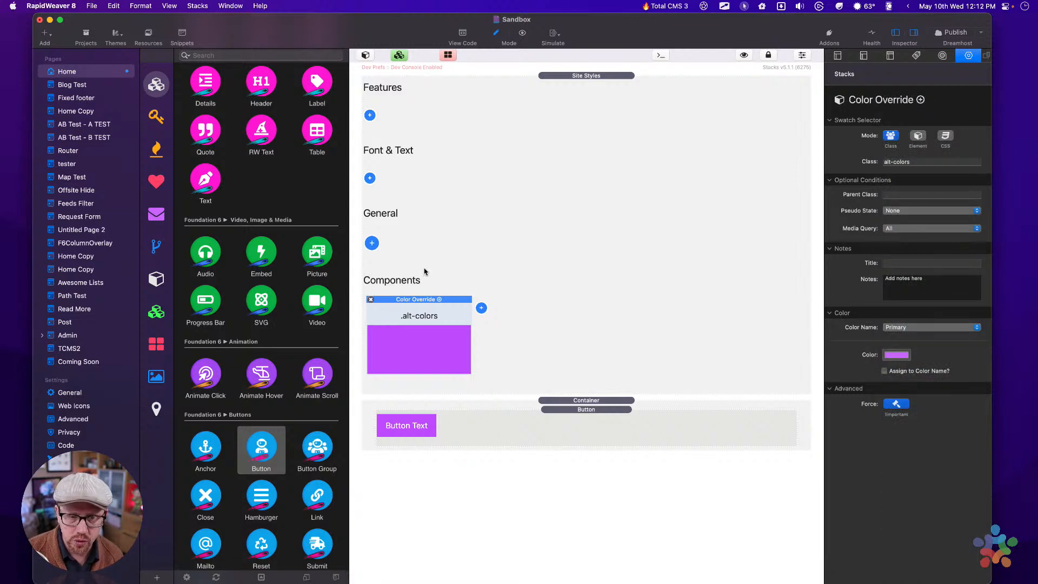
left_click(371, 300)
left_click(556, 356)
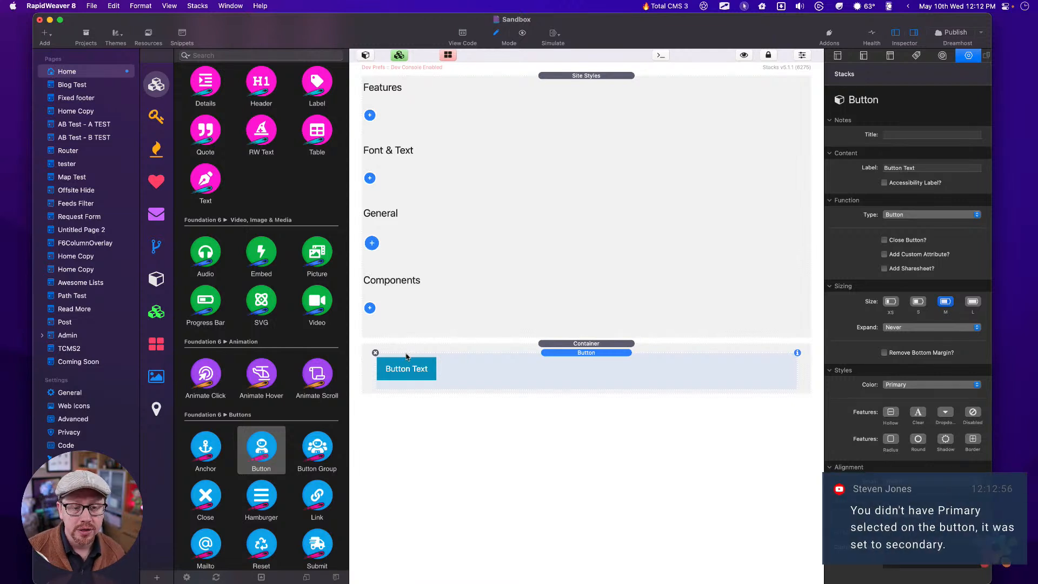
Add a Background swatch to the General section of Site Styles with the class alt-colors.
left_click(371, 243)
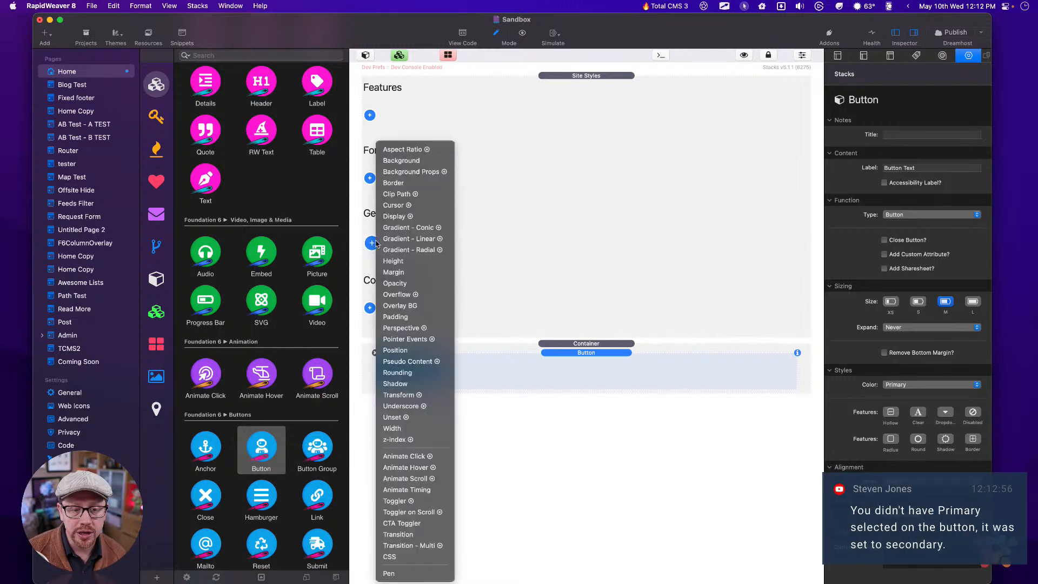
left_click(410, 162)
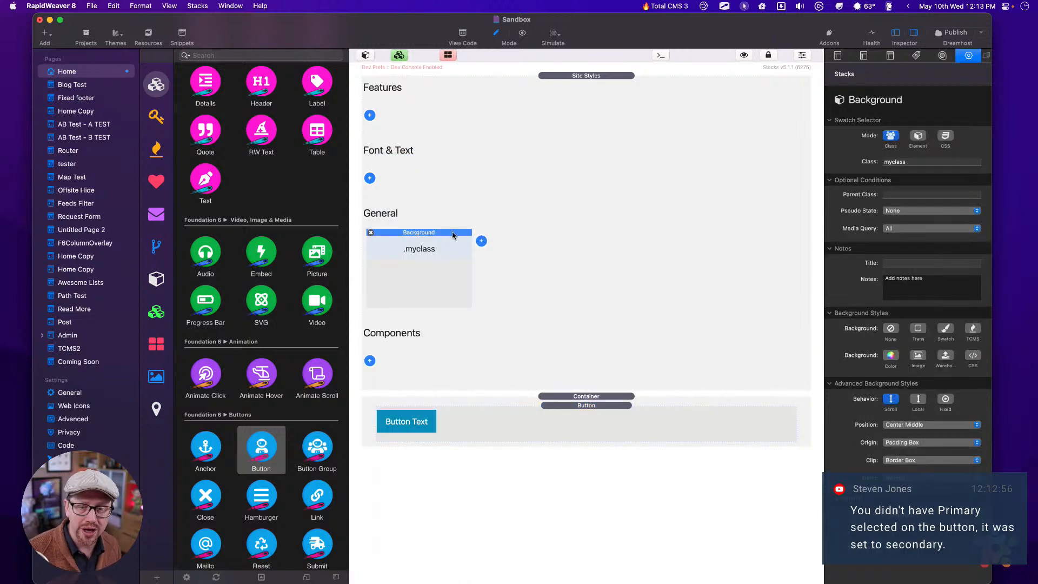
left_click(922, 161)
key("super+a")
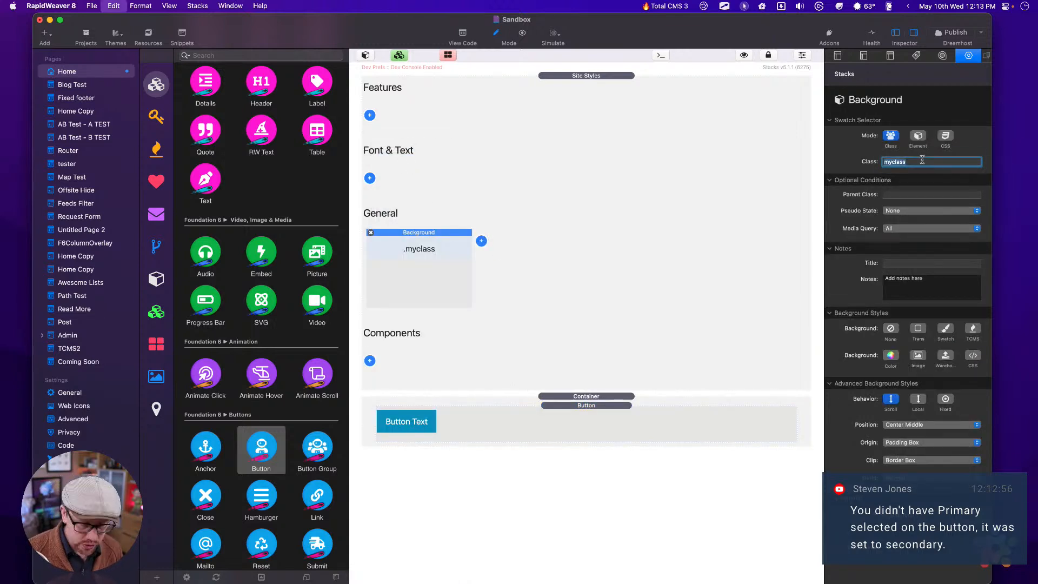
type("alt-colors")
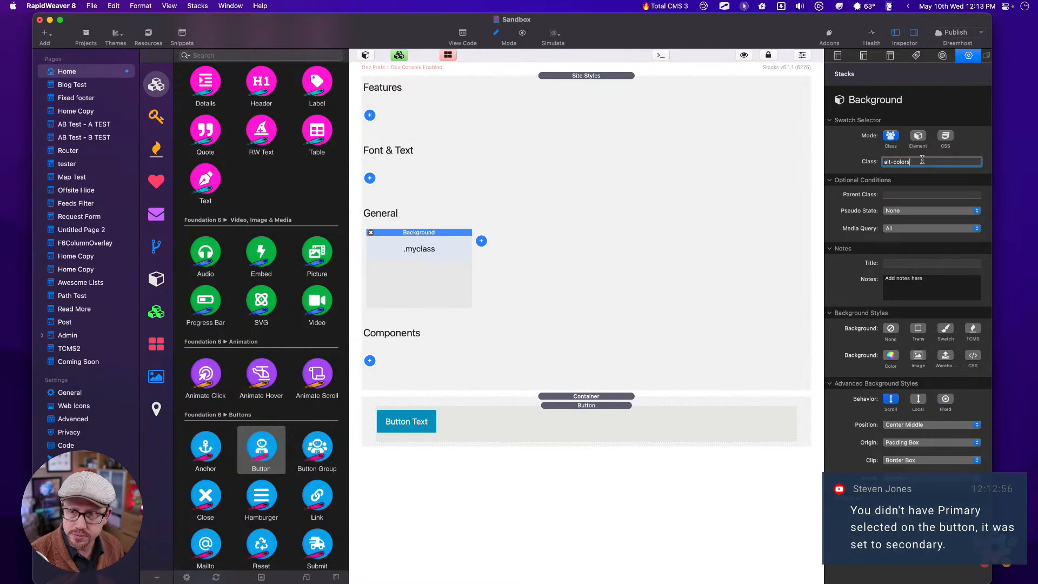
key("Return")
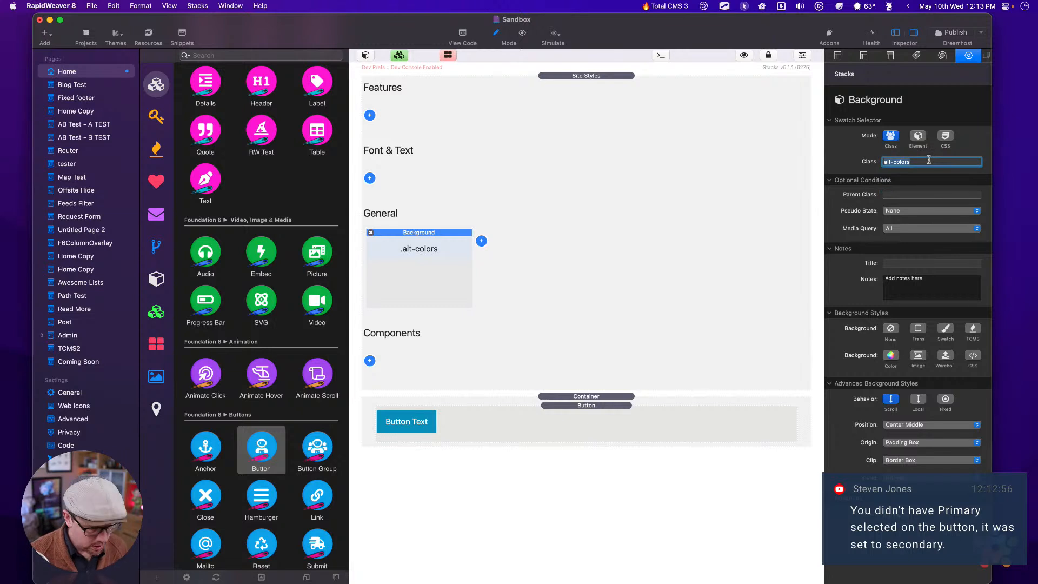
Give the Background swatch a color fill in the purple 663399.
left_click(414, 232)
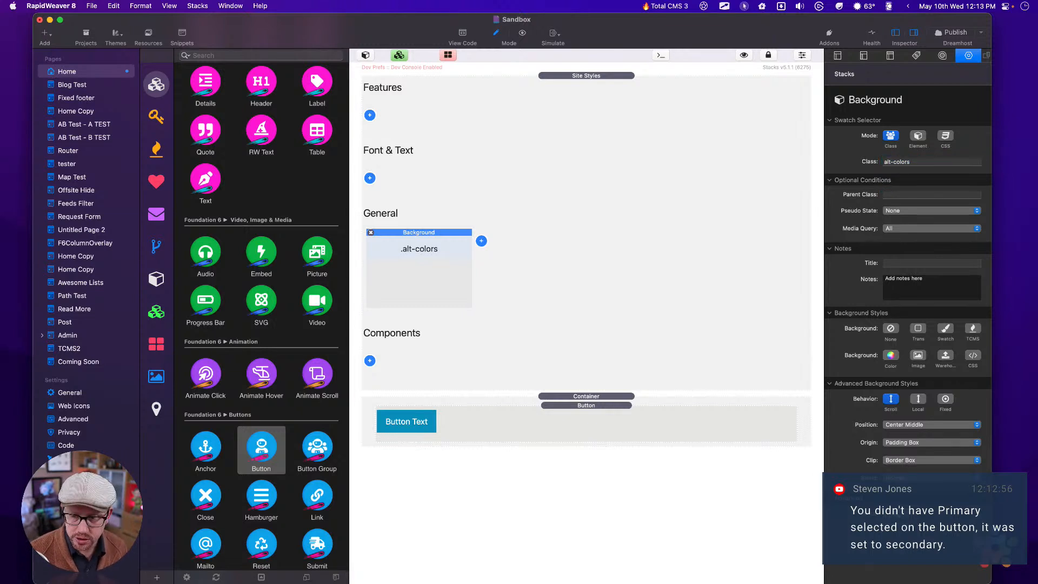
left_click(891, 357)
left_click(894, 391)
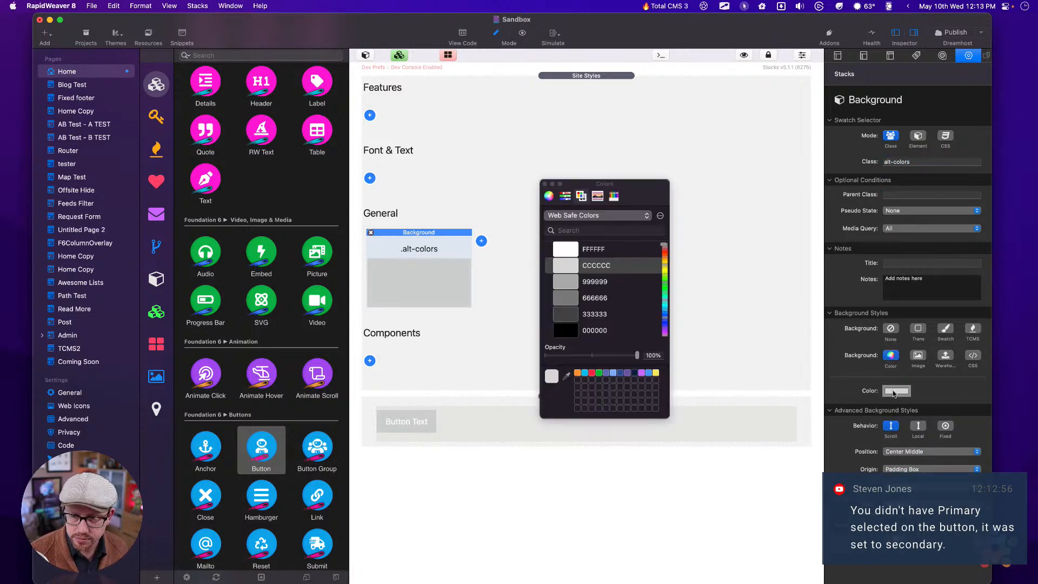
left_click(625, 373)
left_click(545, 185)
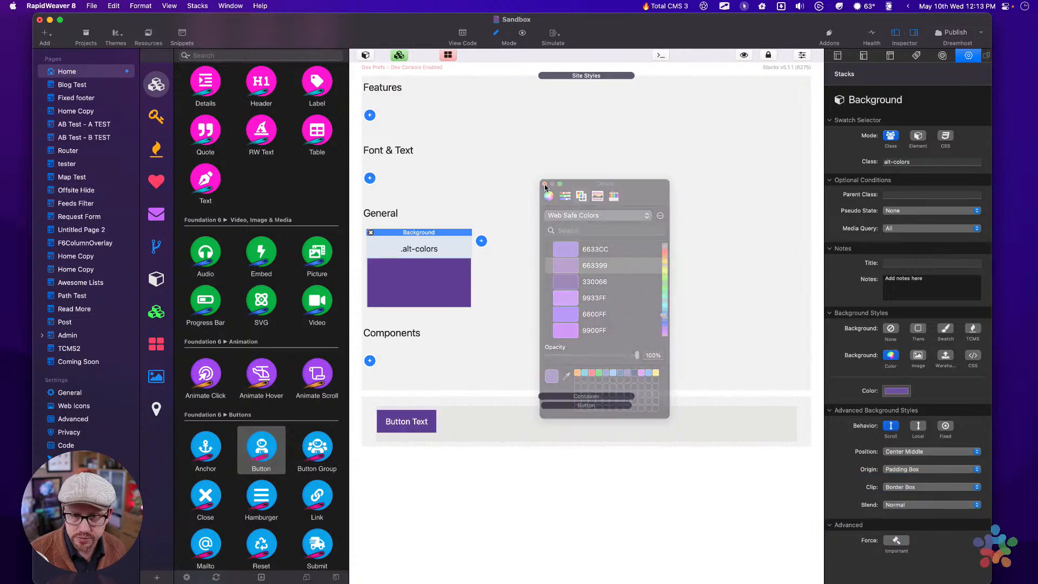
left_click(565, 255)
left_click(510, 387)
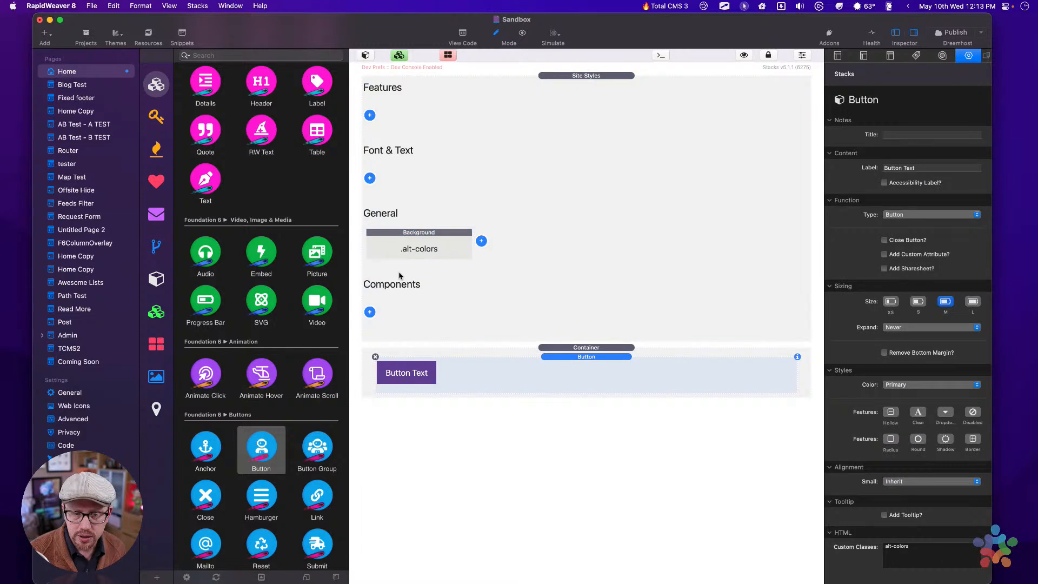
Switch the Background swatch to an image fill using the third picture in the Placeholder Images folder.
left_click(409, 251)
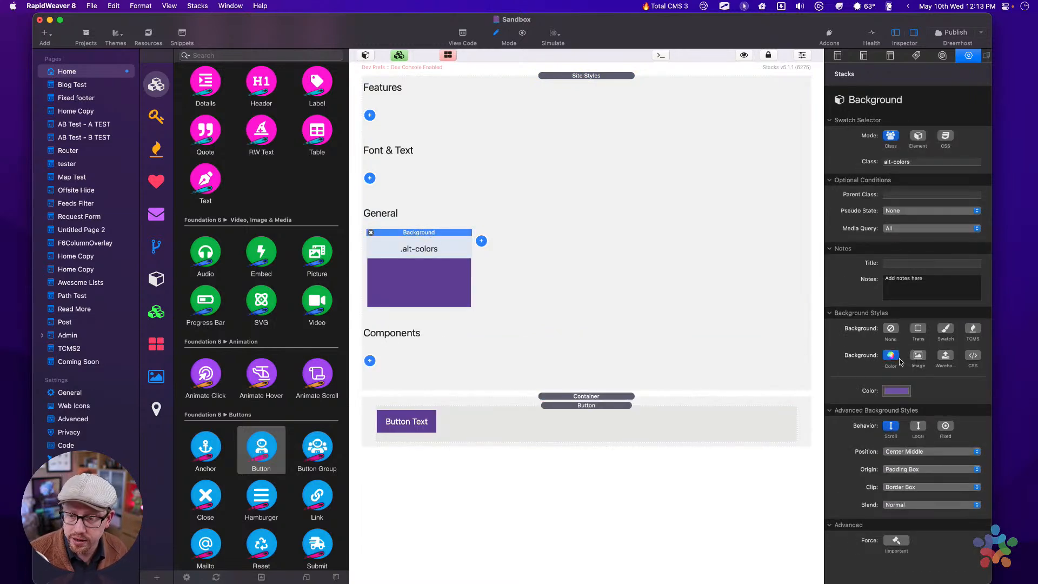
left_click(918, 354)
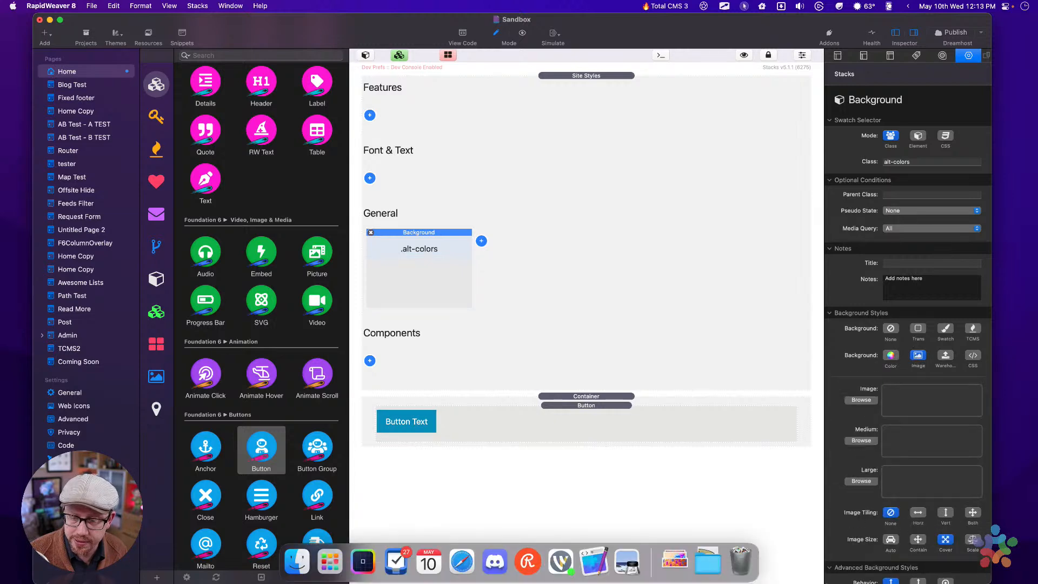
left_click(675, 561)
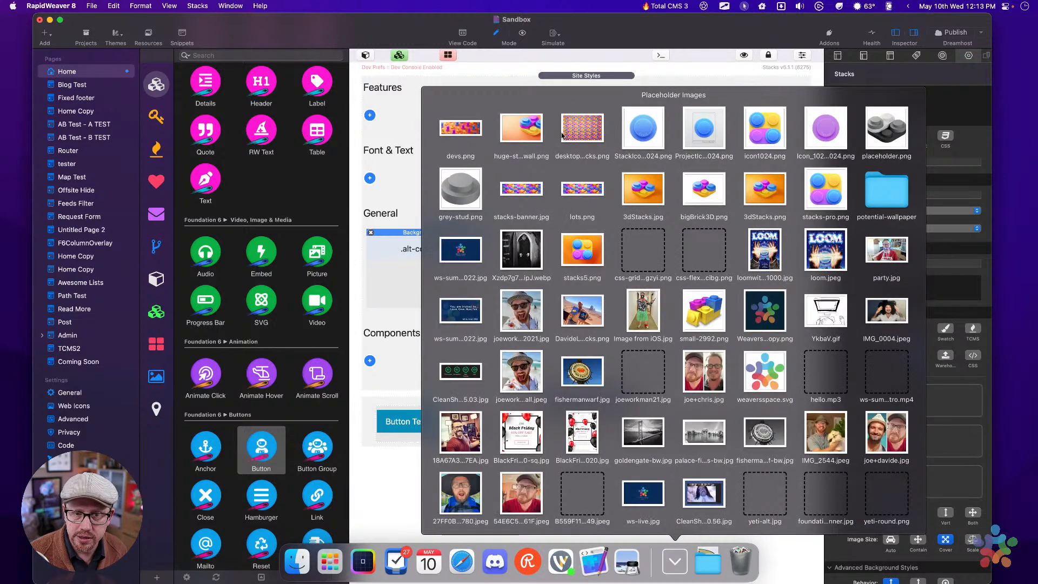
left_click_drag(578, 133, 944, 402)
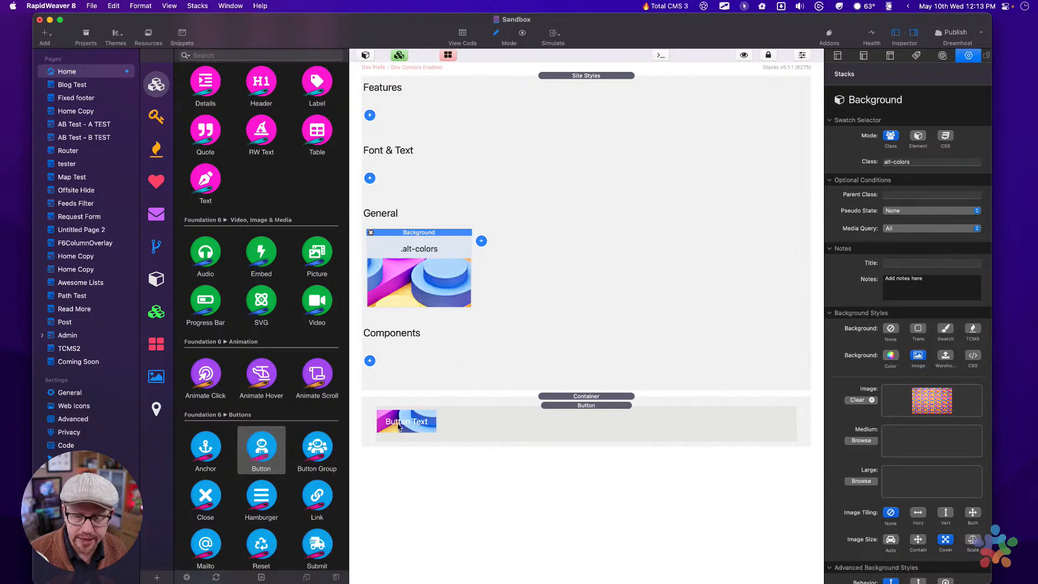
Try the Contain and Scale image sizes on the Background swatch, and return it to Cover.
scroll(932, 495, "down", 5)
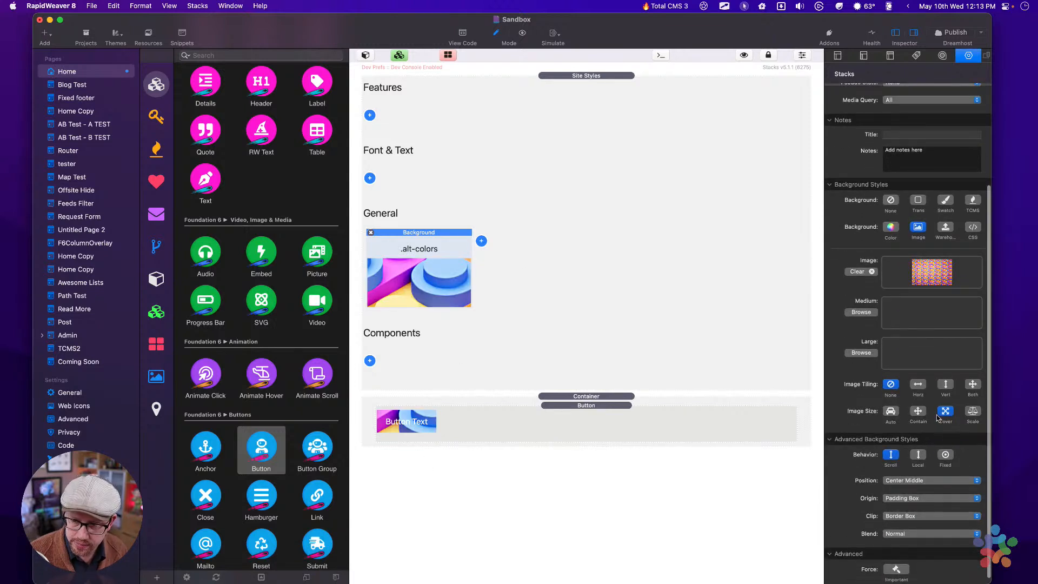
left_click(918, 412)
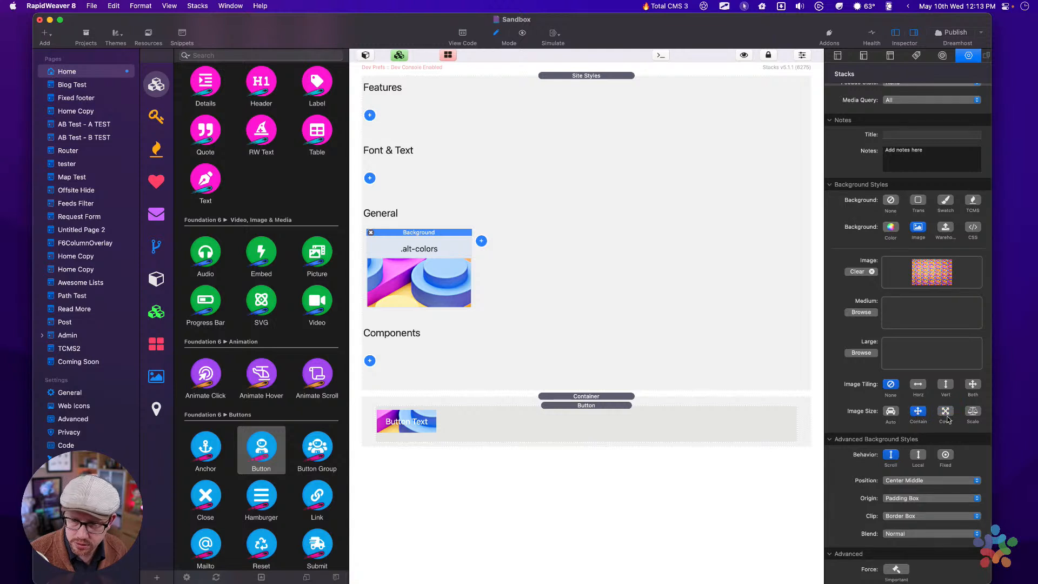
left_click(973, 412)
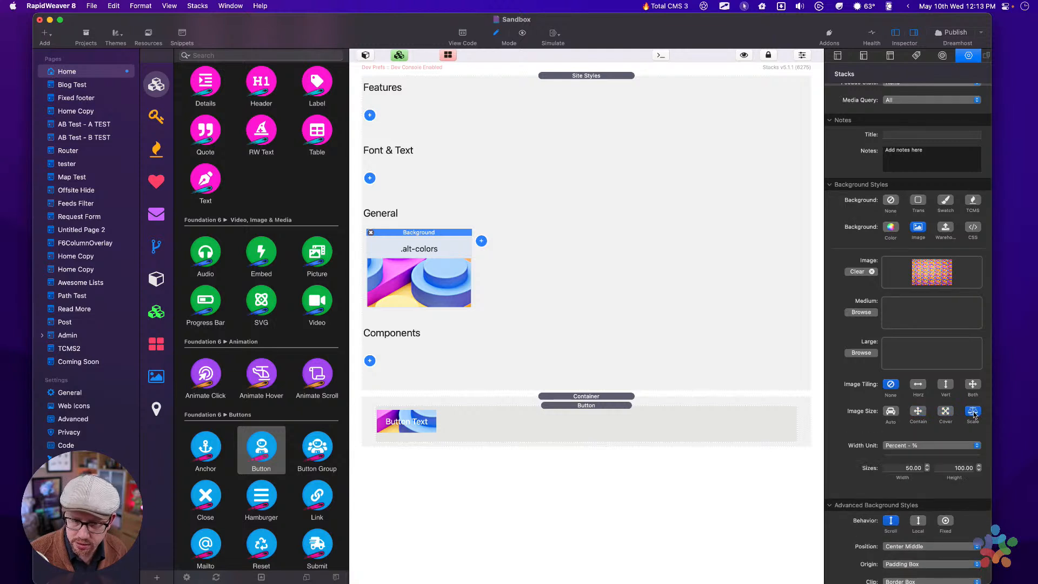
left_click(946, 412)
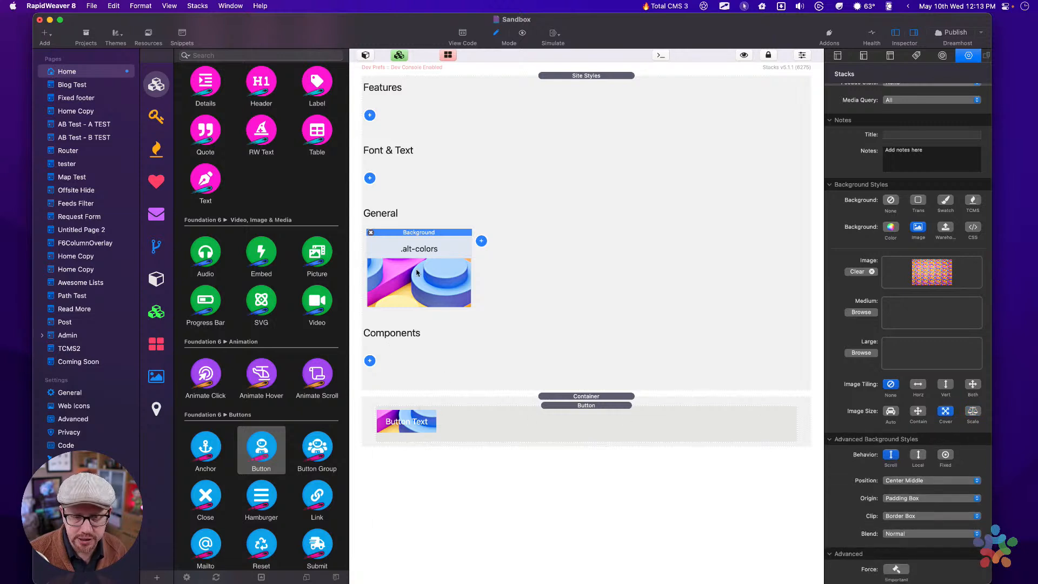
Delete the Background swatch from the General section and turn the Site Styles stack into a partial.
left_click(371, 233)
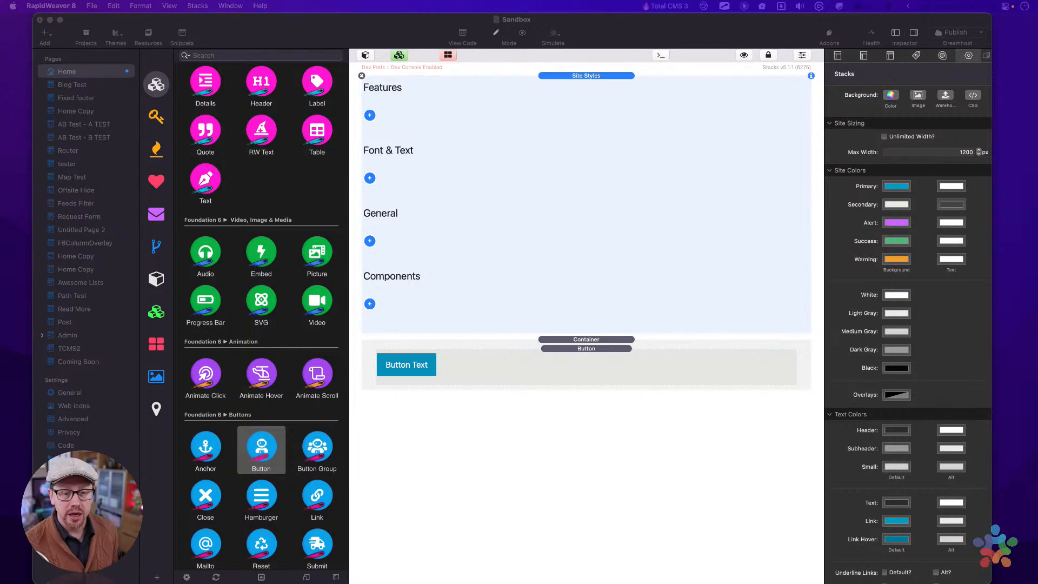
left_click(544, 108)
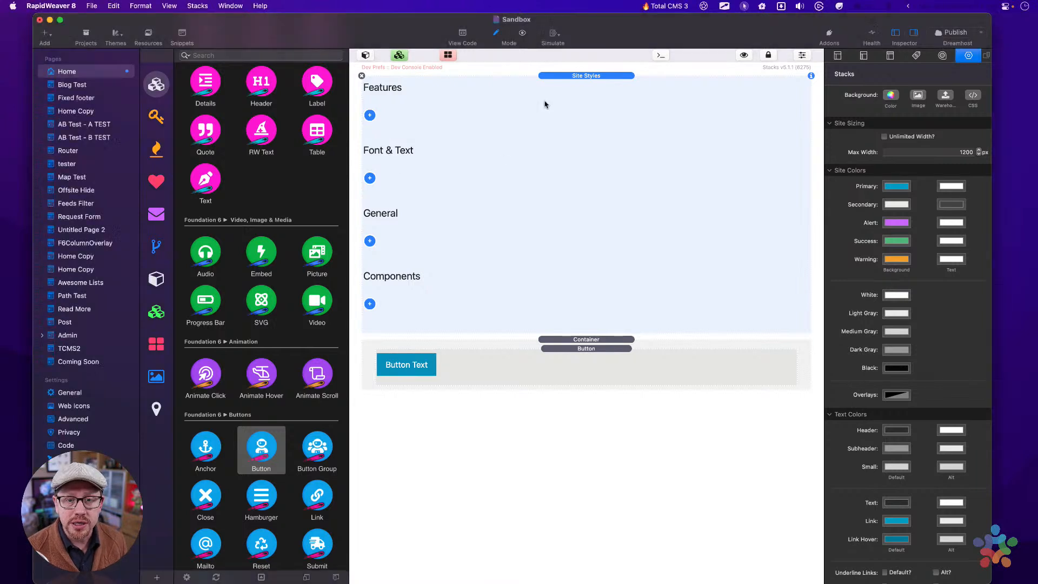
left_click(399, 55)
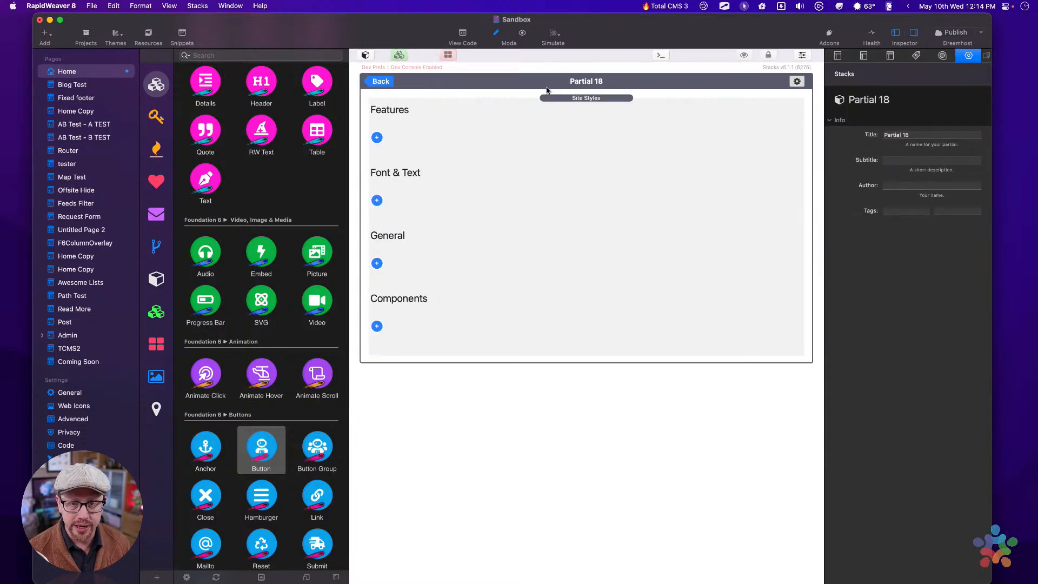
Title the partial "Site Sytles For Live".
left_click(919, 136)
type("Site Sytles For Live")
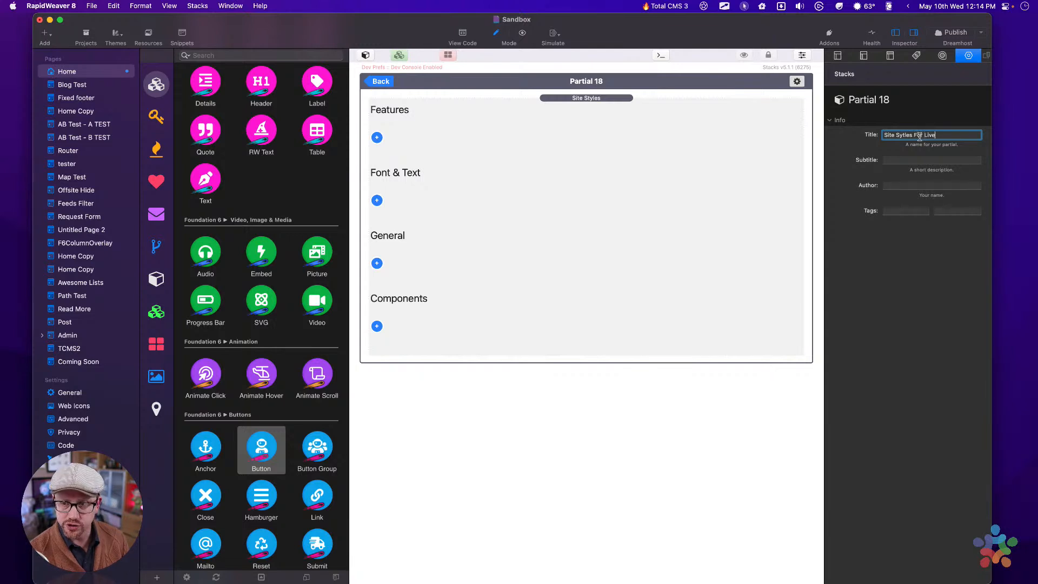
key("Tab")
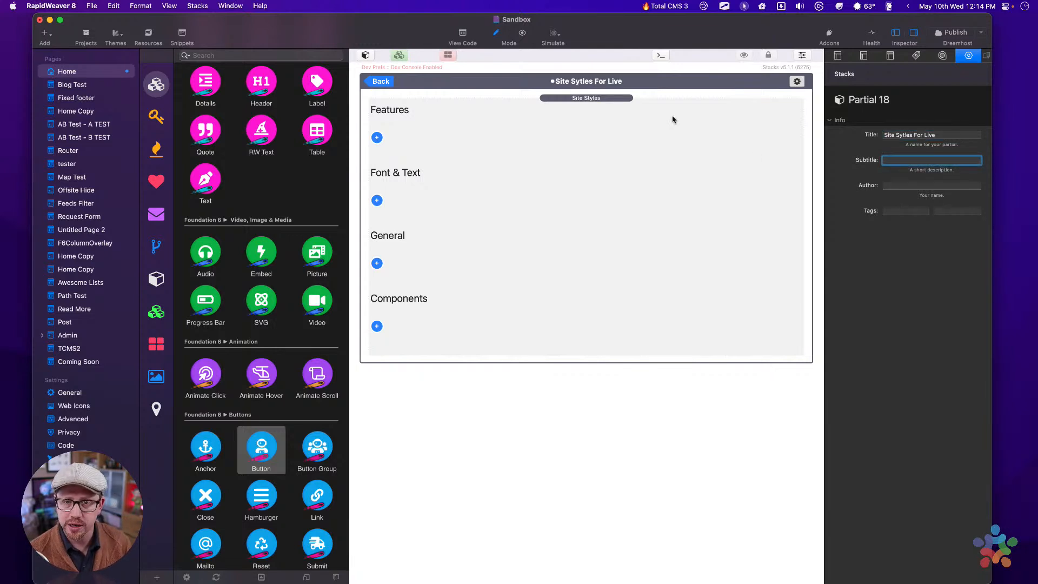
Add an Opacity swatch and an Overlay BG swatch to the General section of the partial's Site Styles, and return to the page.
left_click(570, 109)
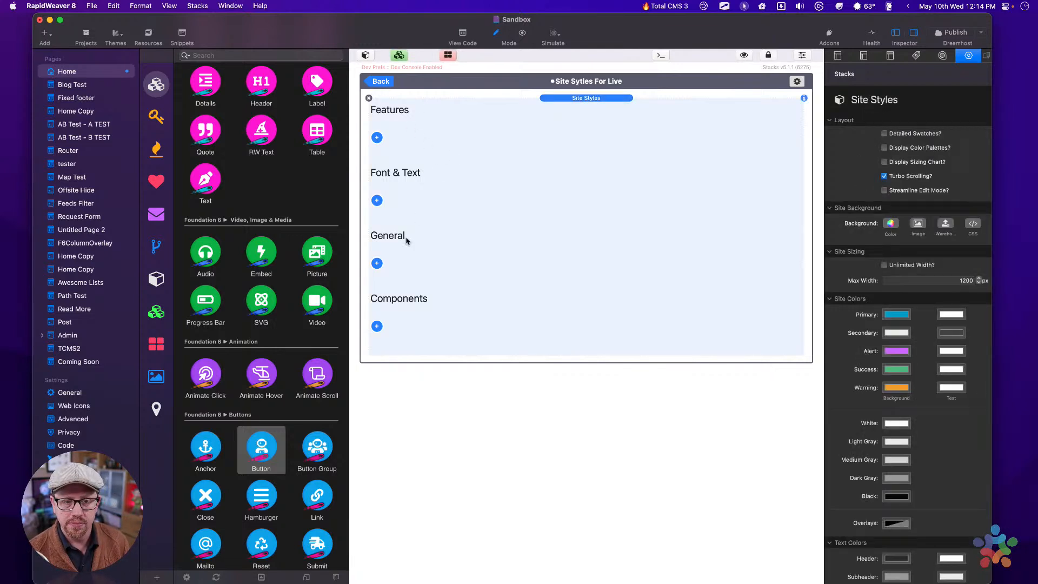
left_click(377, 264)
left_click(400, 284)
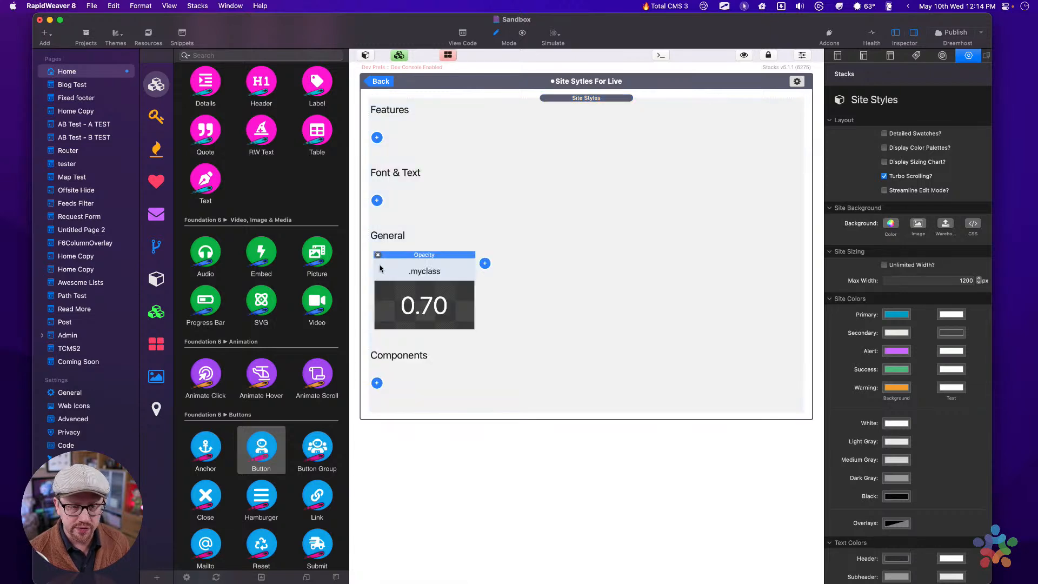
left_click(485, 263)
left_click(509, 303)
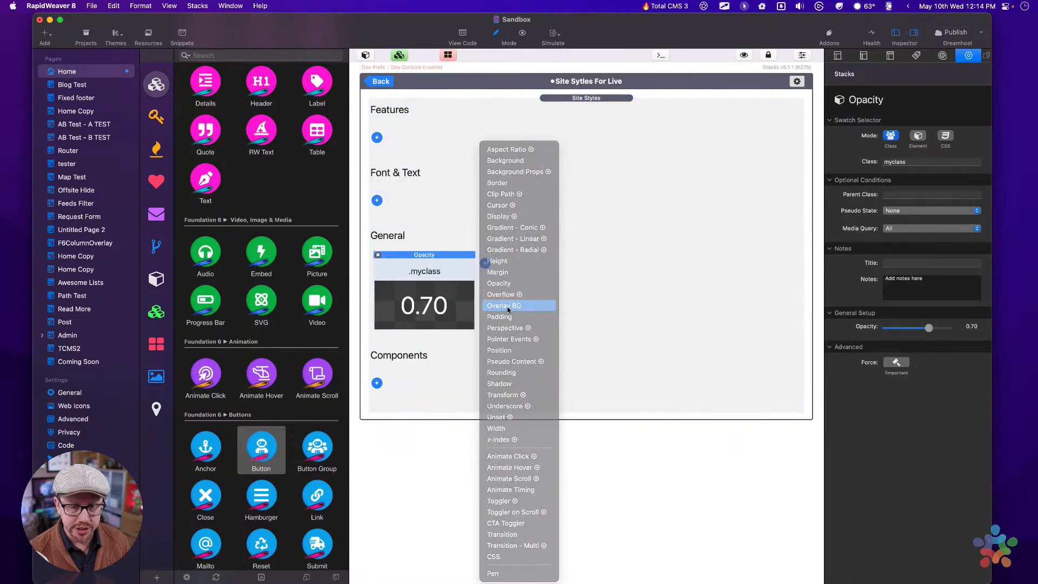
left_click(380, 81)
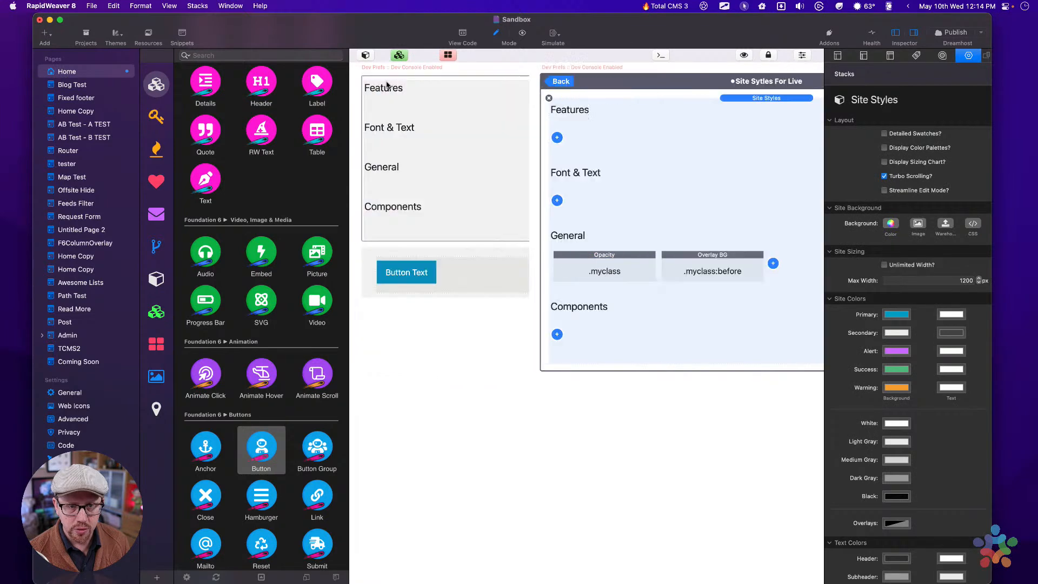
Open the Site Sytles For Live partial from the page to view its contents, and return to the page.
left_click(556, 87)
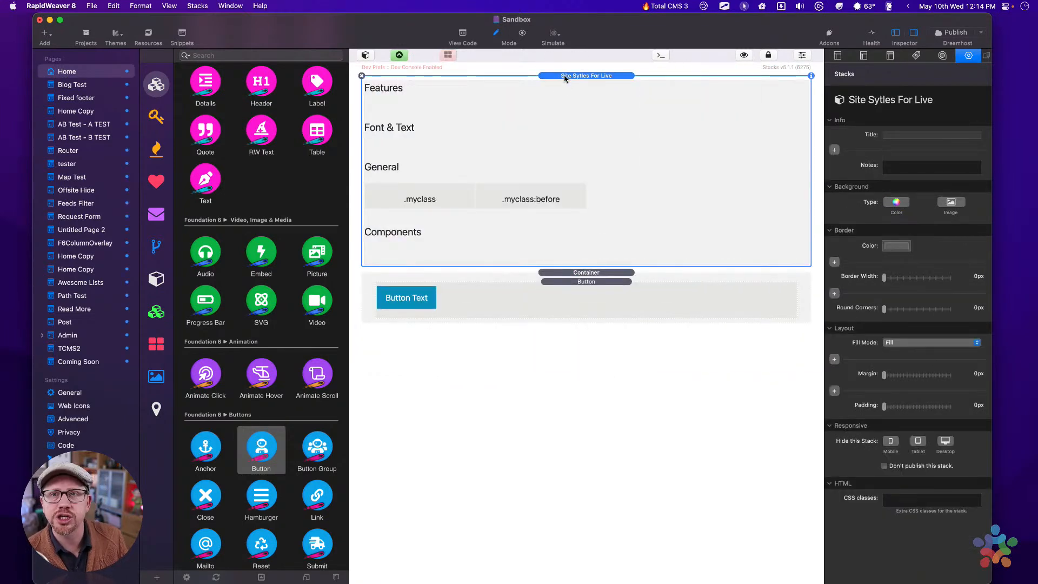
double_click(563, 139)
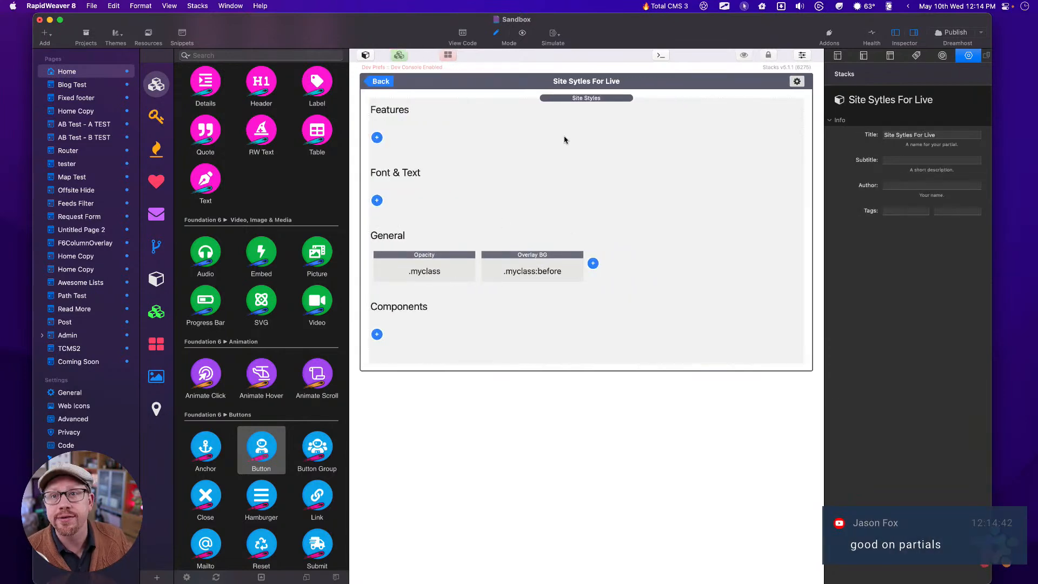
left_click(374, 83)
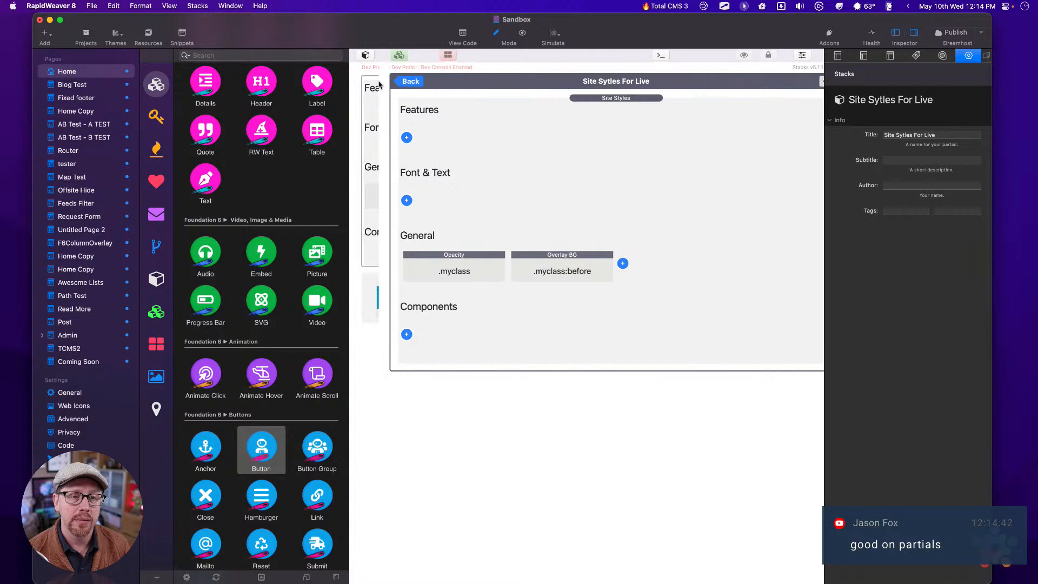
Convert the Site Sytles For Live partial on the Home page back into an ordinary Site Styles stack.
left_click(400, 55)
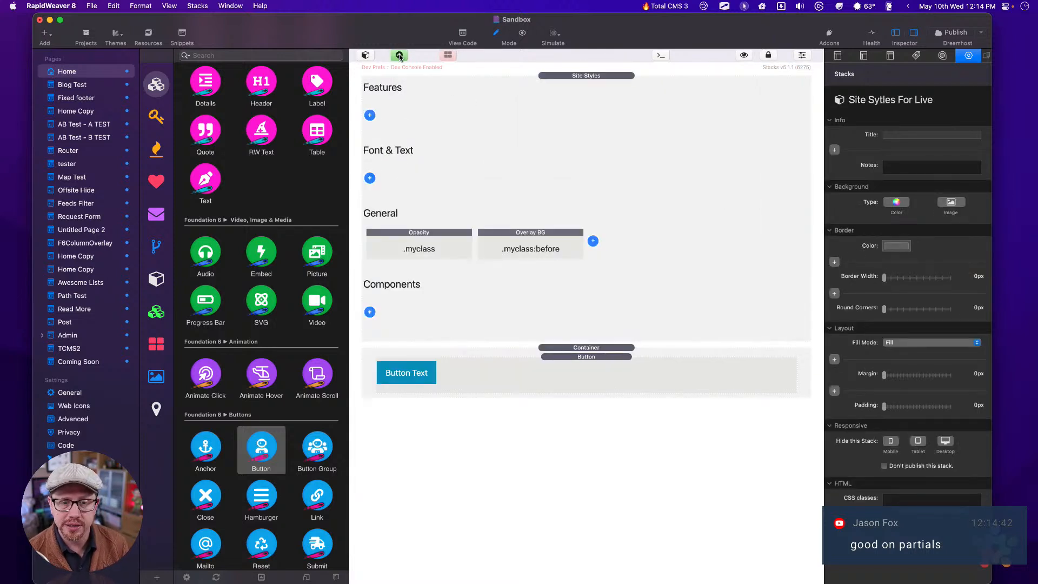
left_click(577, 132)
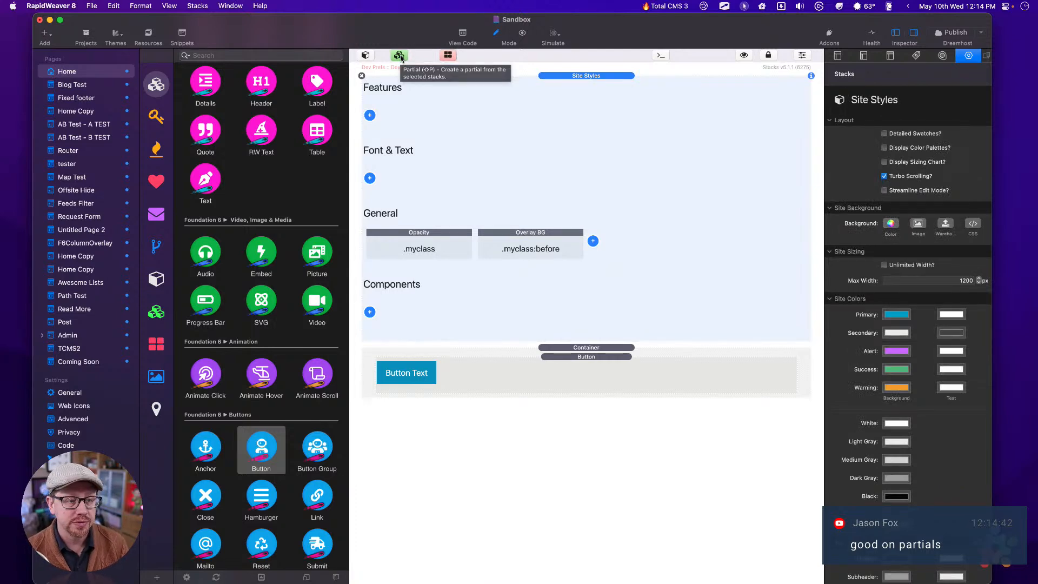
Insert the saved Site Sytles For Live partial above the Site Styles stack, and delete that inserted partial again.
left_click(156, 310)
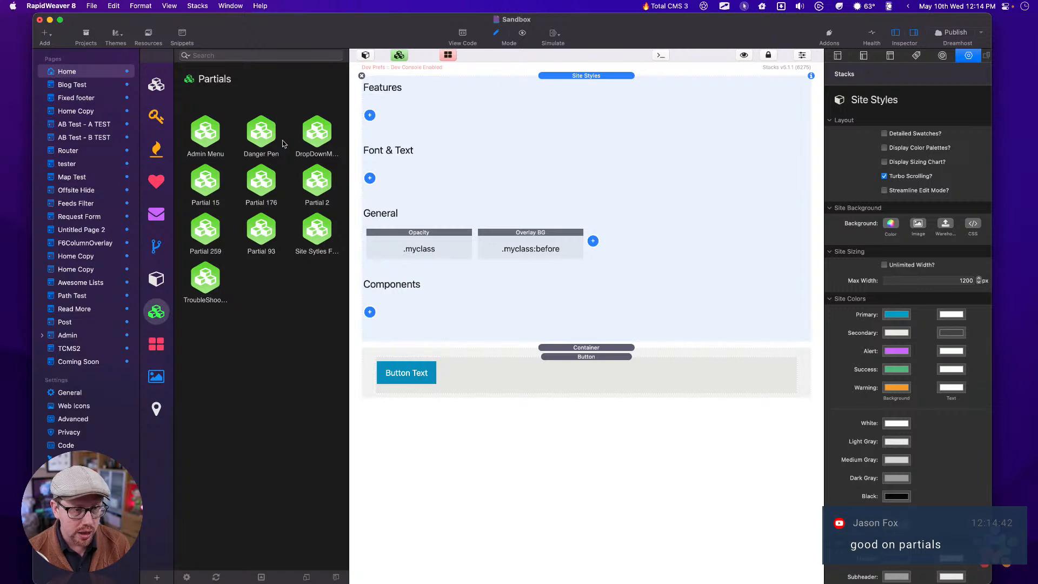
left_click(316, 233)
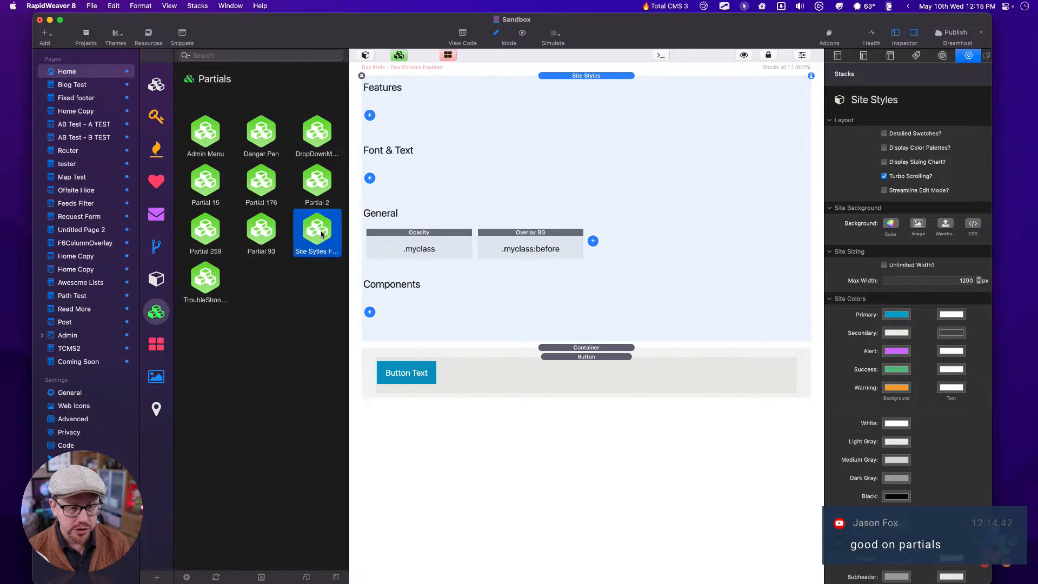
left_click_drag(322, 233, 609, 91)
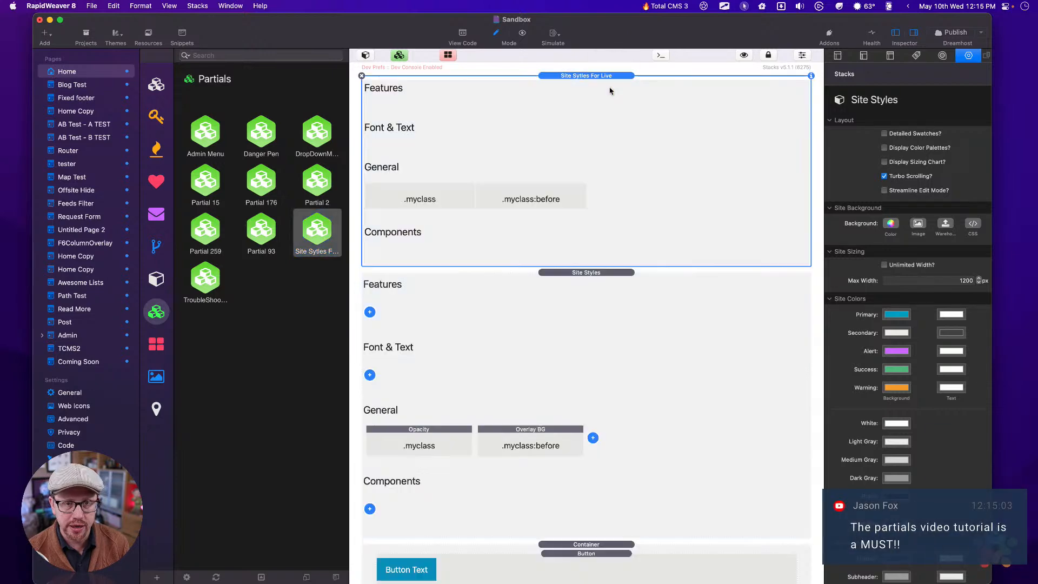
left_click(583, 304)
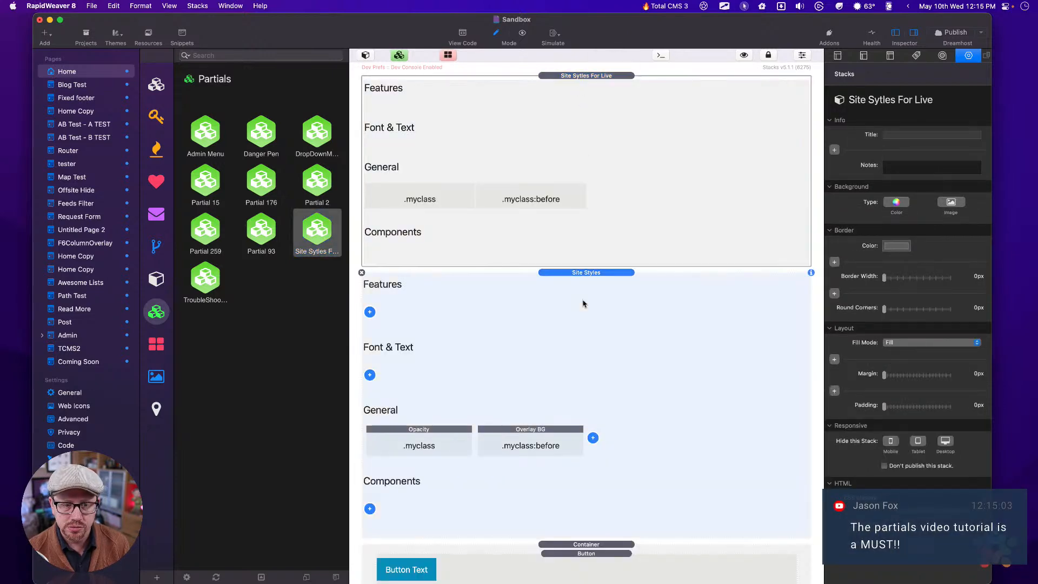
left_click(472, 187)
left_click(362, 76)
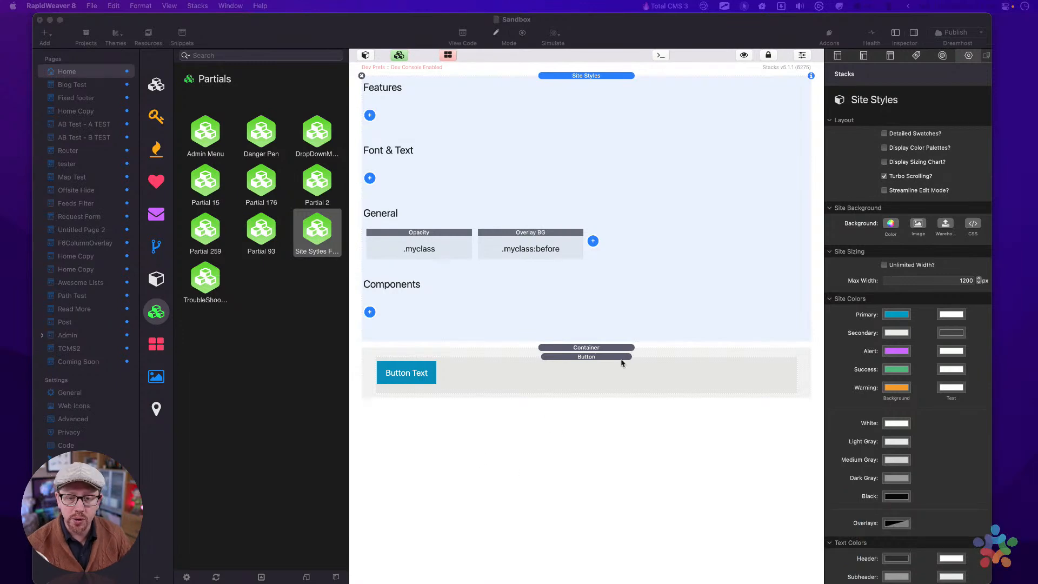
Delete the Opacity and Overlay BG swatches from the General section of Site Styles.
left_click(508, 233)
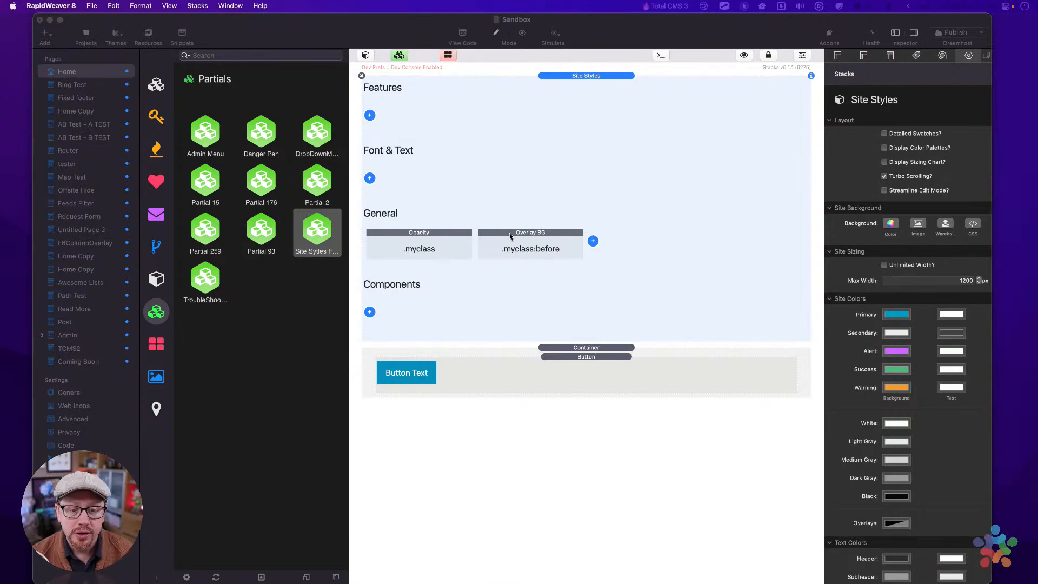
left_click(383, 236)
left_click(370, 233)
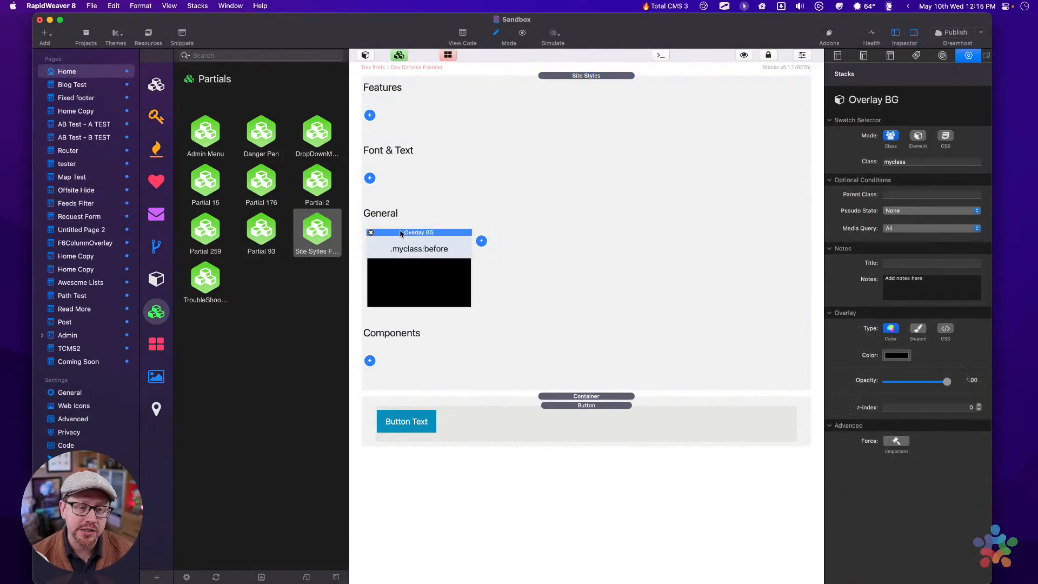
left_click(371, 233)
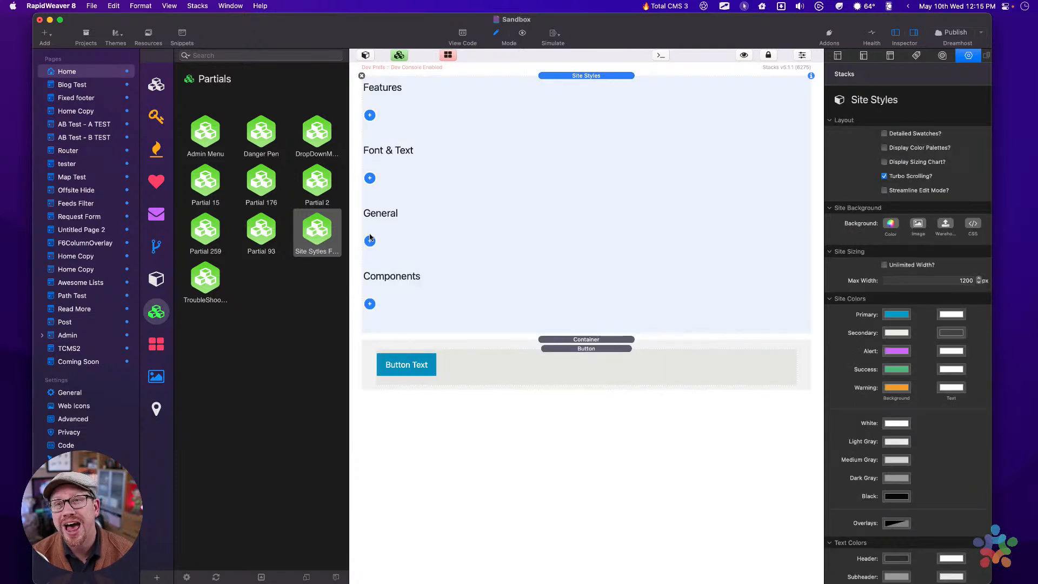
Add Color Override and Custom Color swatches to the Components section, and delete the Color Override swatch.
left_click(370, 304)
left_click(403, 307)
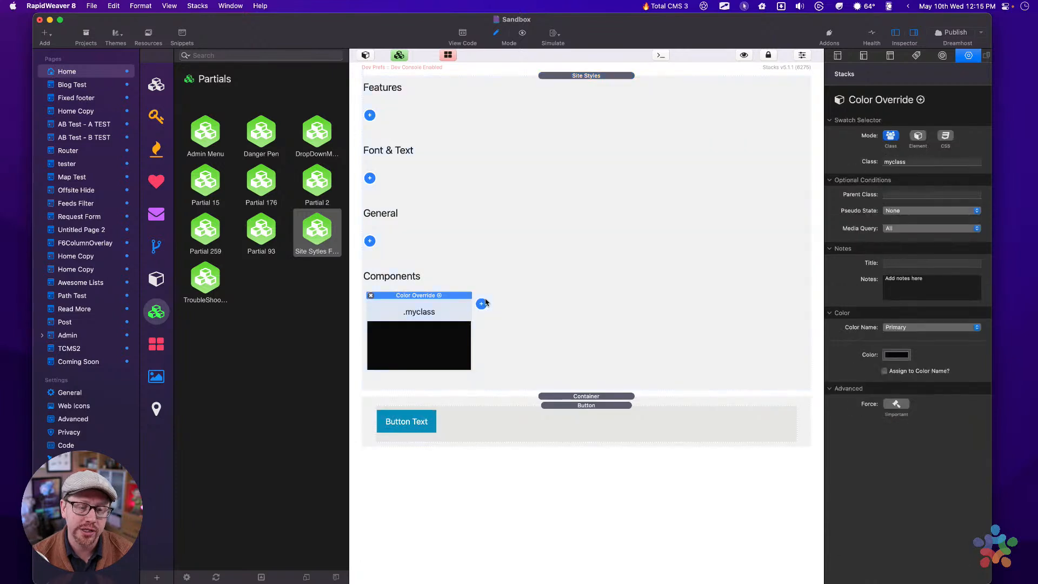
left_click(481, 304)
left_click(508, 323)
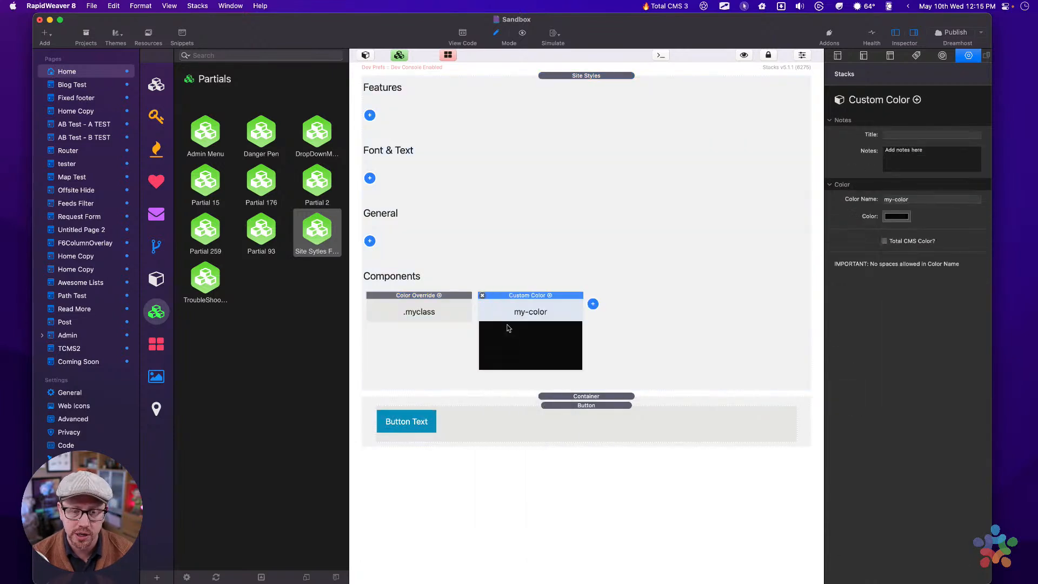
left_click(410, 310)
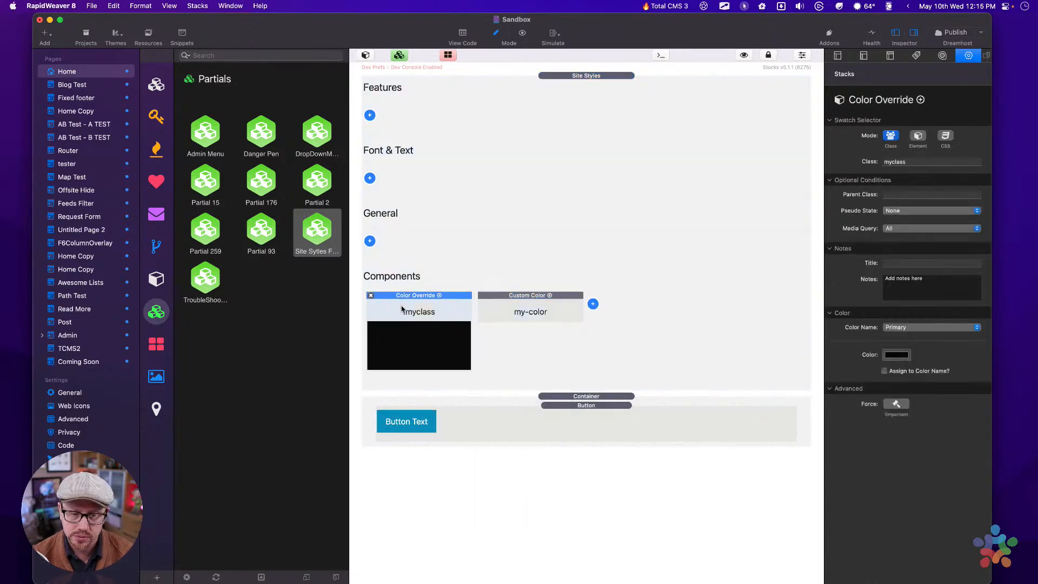
left_click(371, 296)
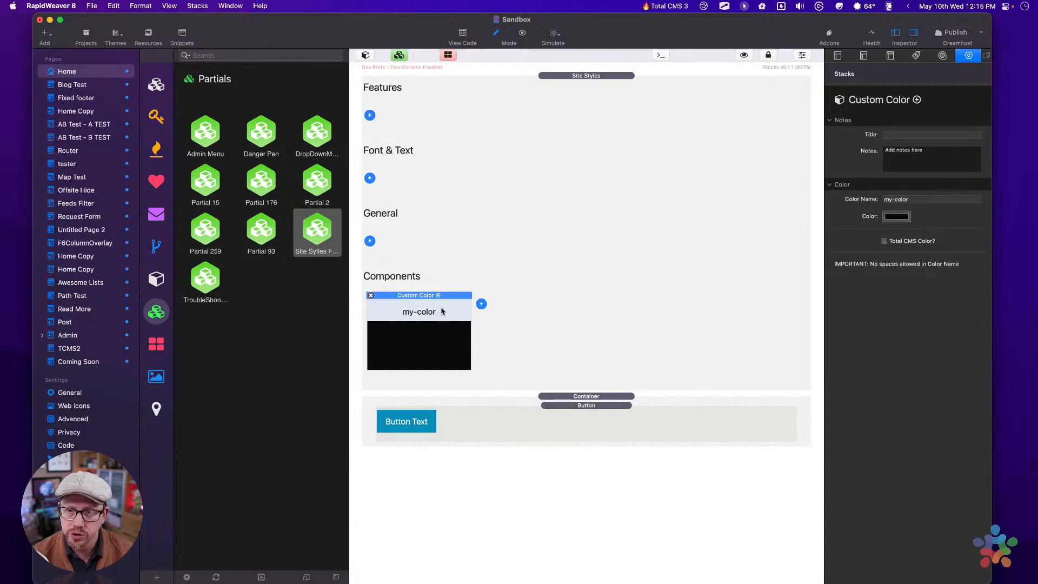
Set the Custom Color swatch's color to the bright purple from the saved colors.
left_click(928, 198)
triple_click(927, 198)
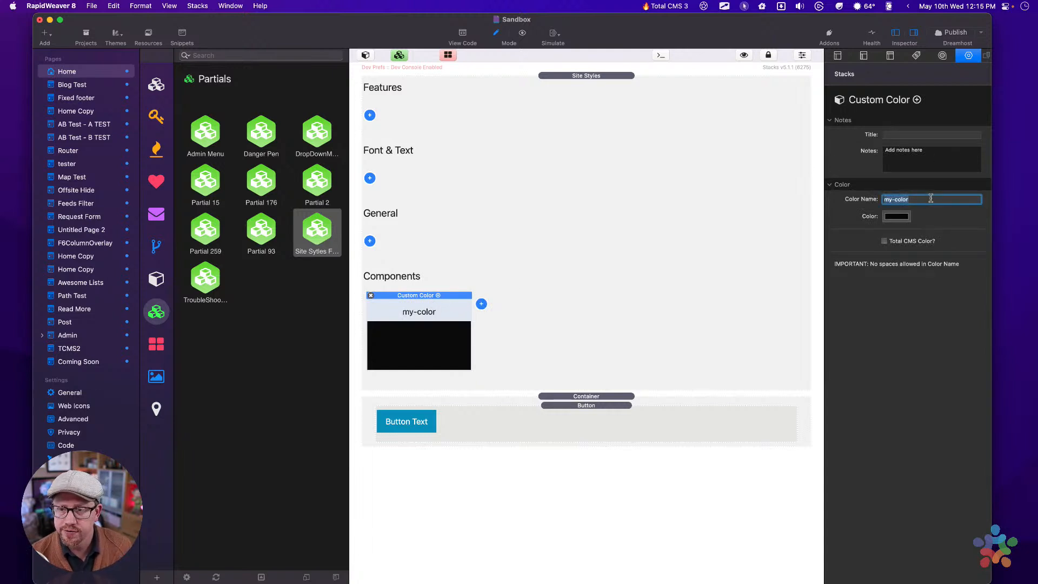
triple_click(932, 200)
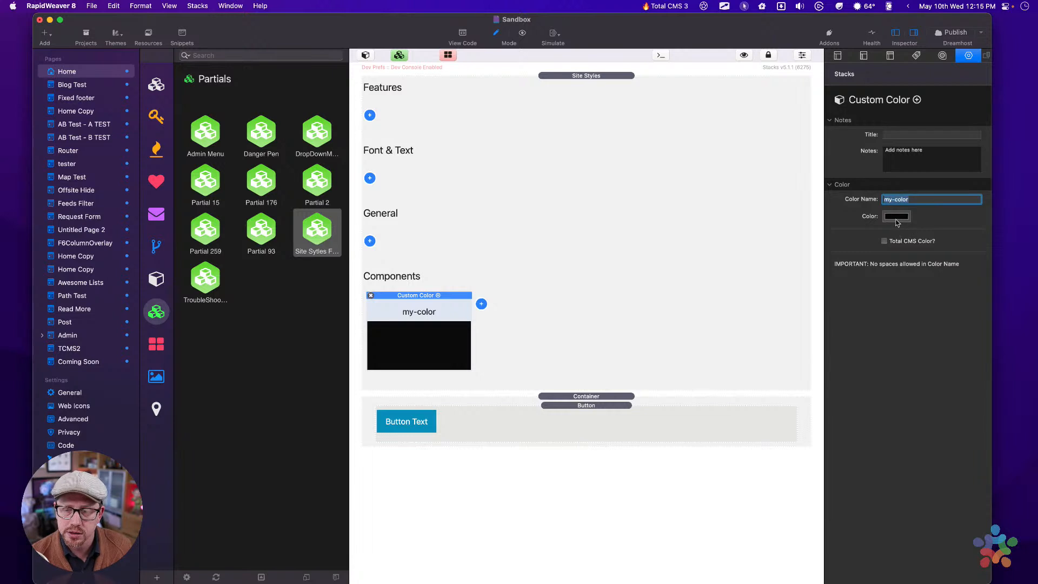
left_click(896, 216)
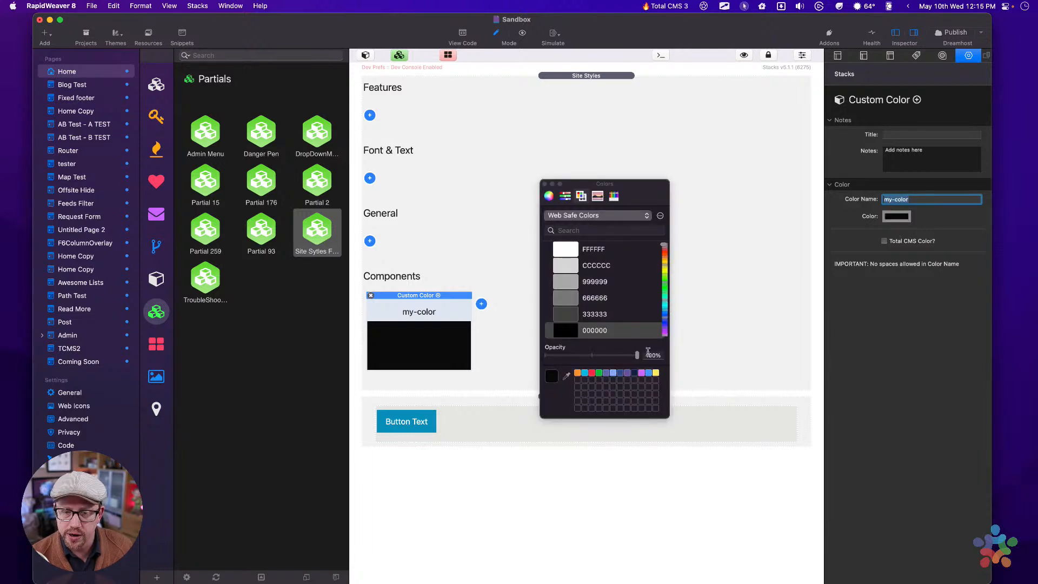
left_click(642, 373)
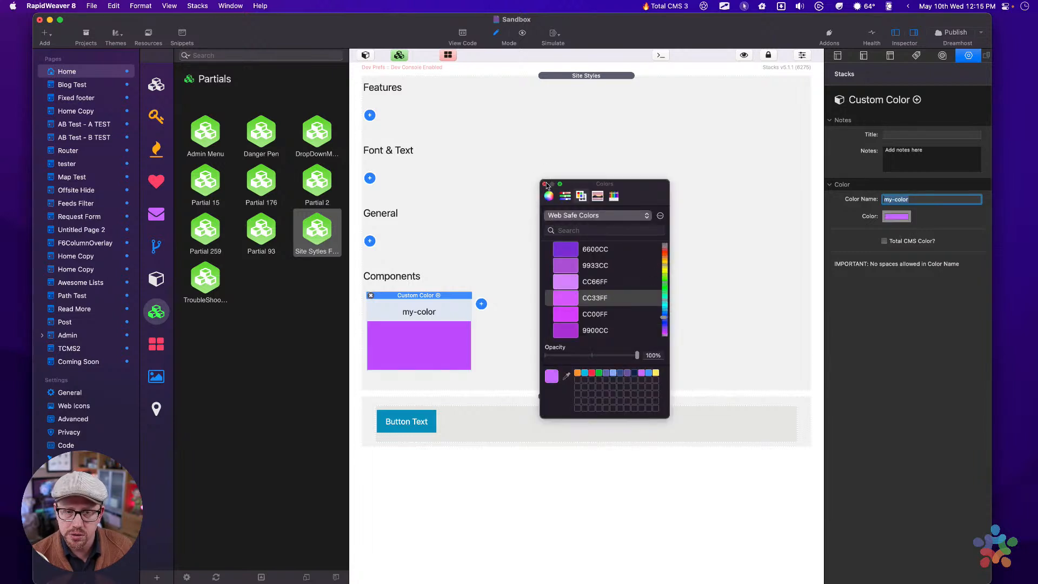
left_click(545, 185)
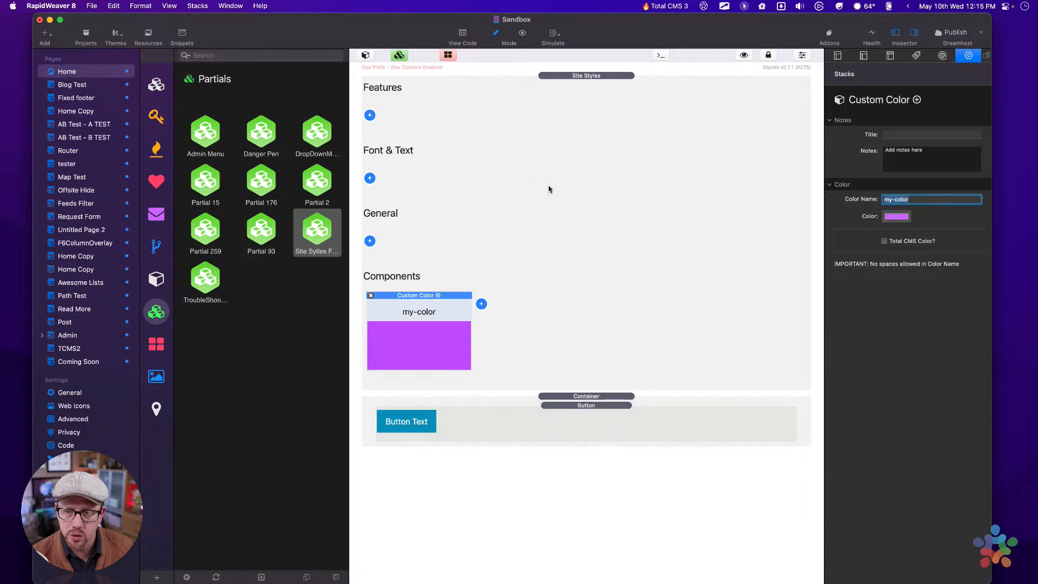
left_click(778, 250)
left_click(438, 297)
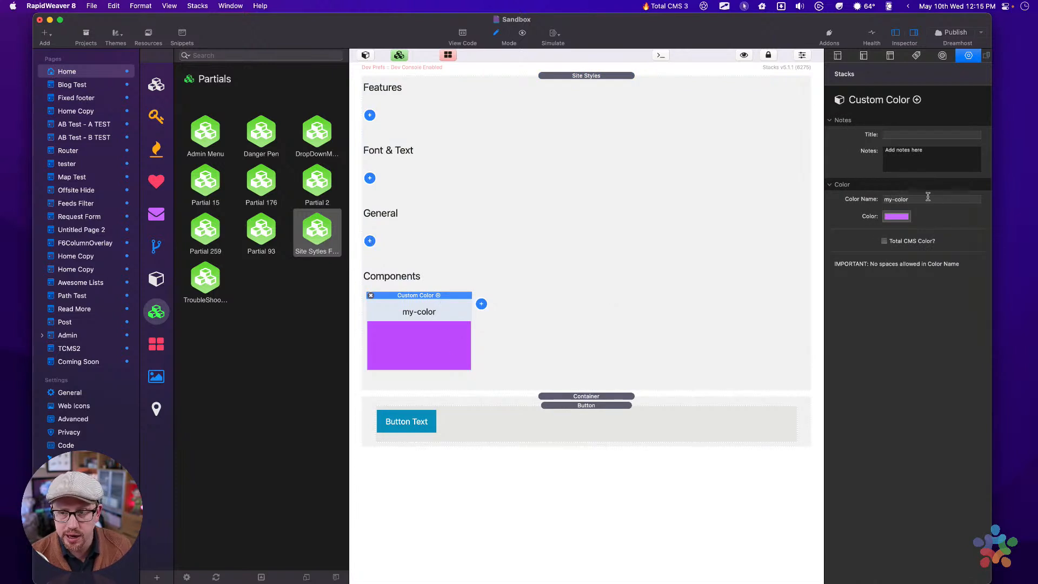
Name the custom color "yourhead-pink" and return to the Site Styles stack.
left_click(928, 199)
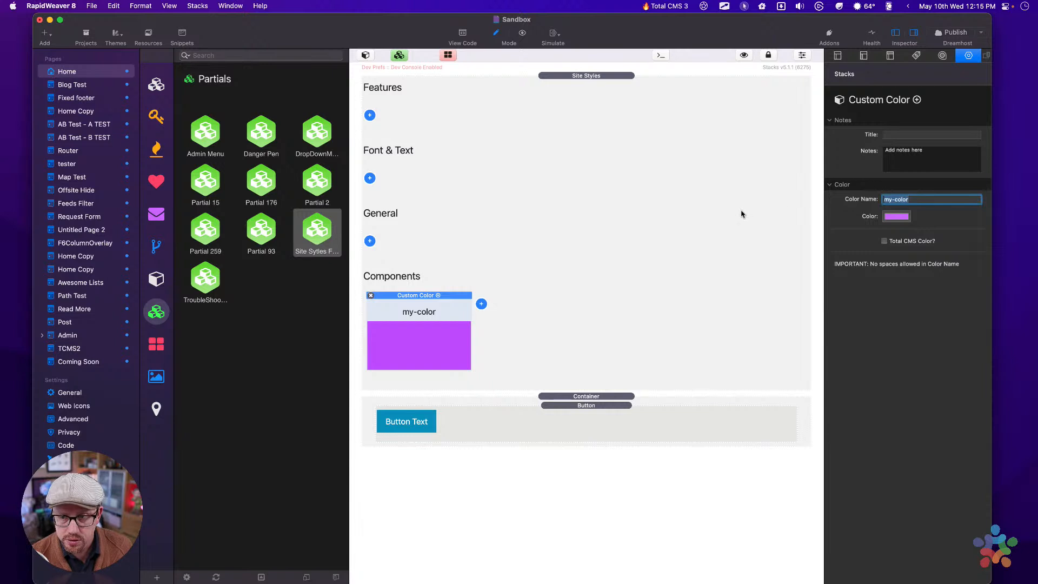
triple_click(894, 201)
type("you")
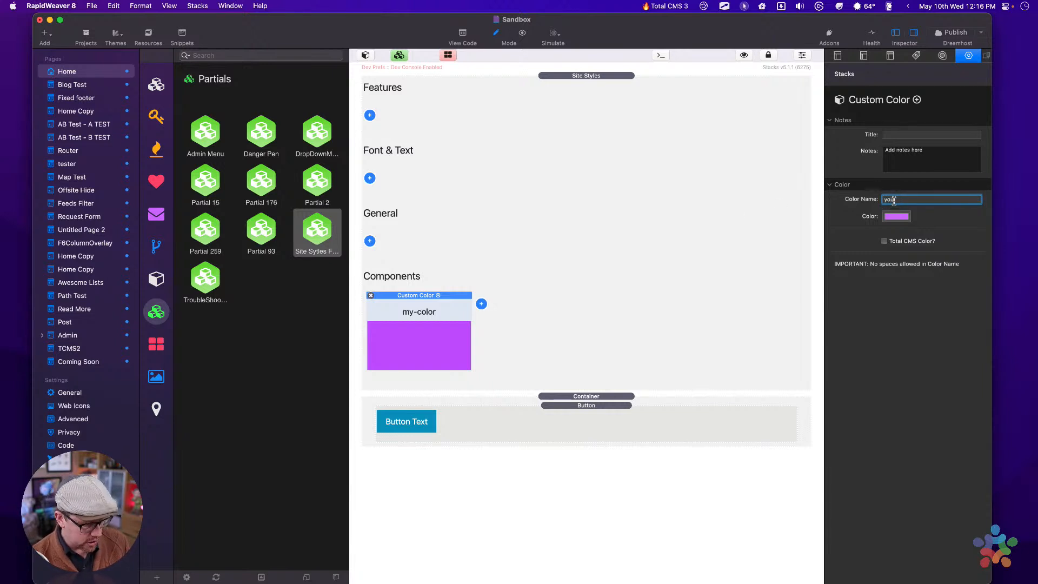
type("rhead-pink")
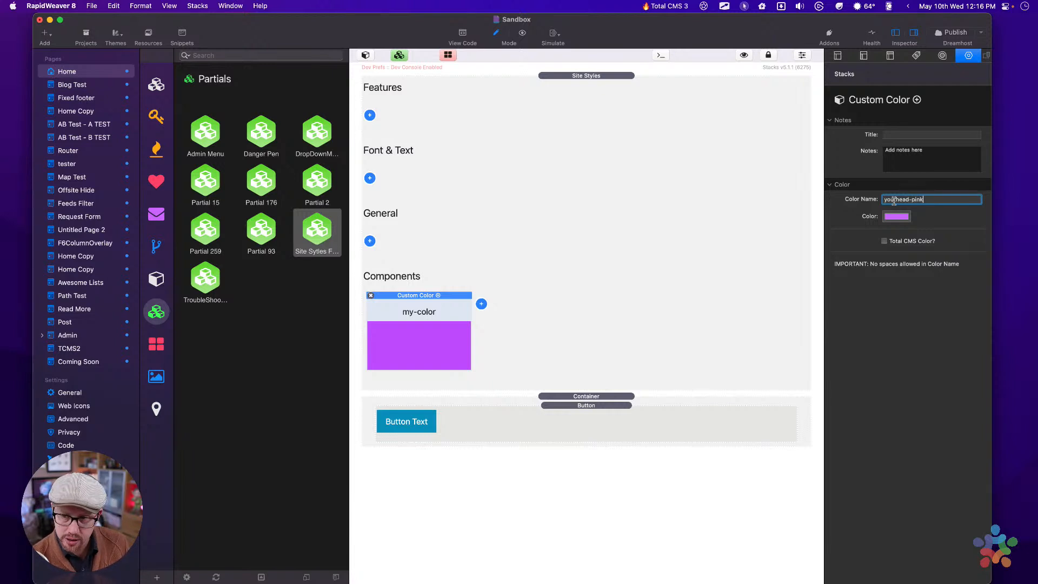
key("Return")
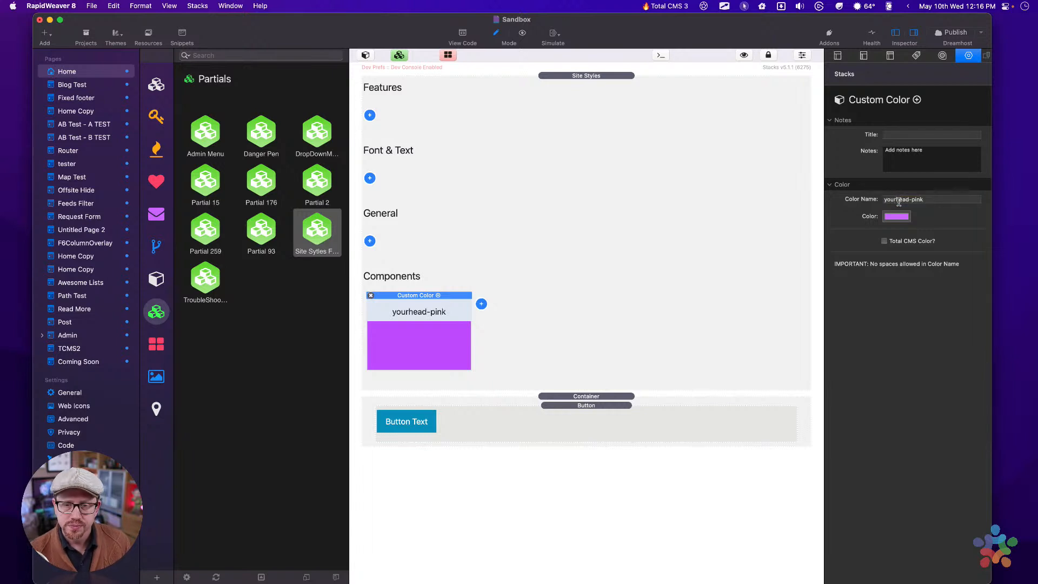
left_click(934, 198)
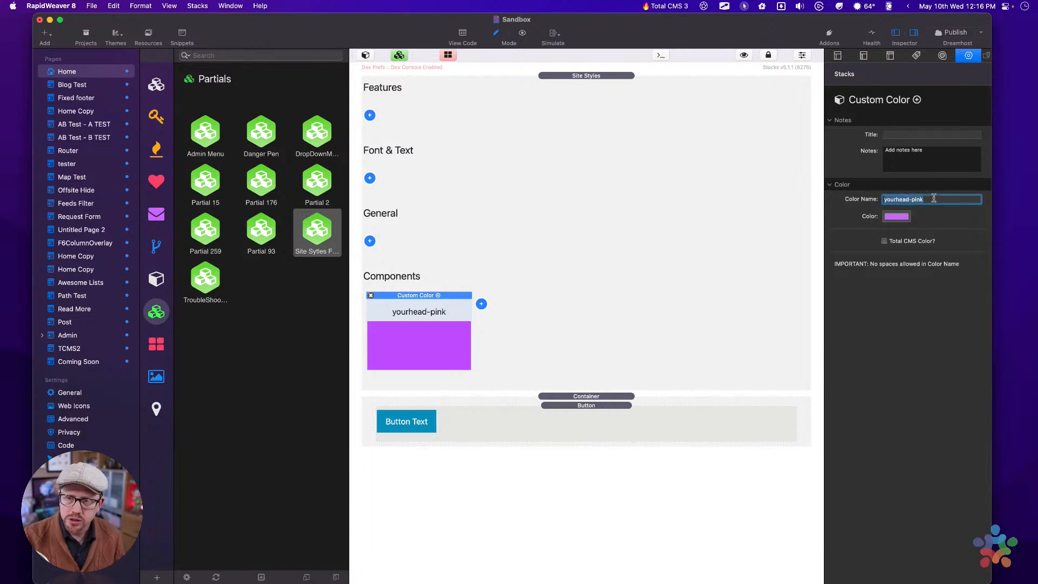
left_click(482, 212)
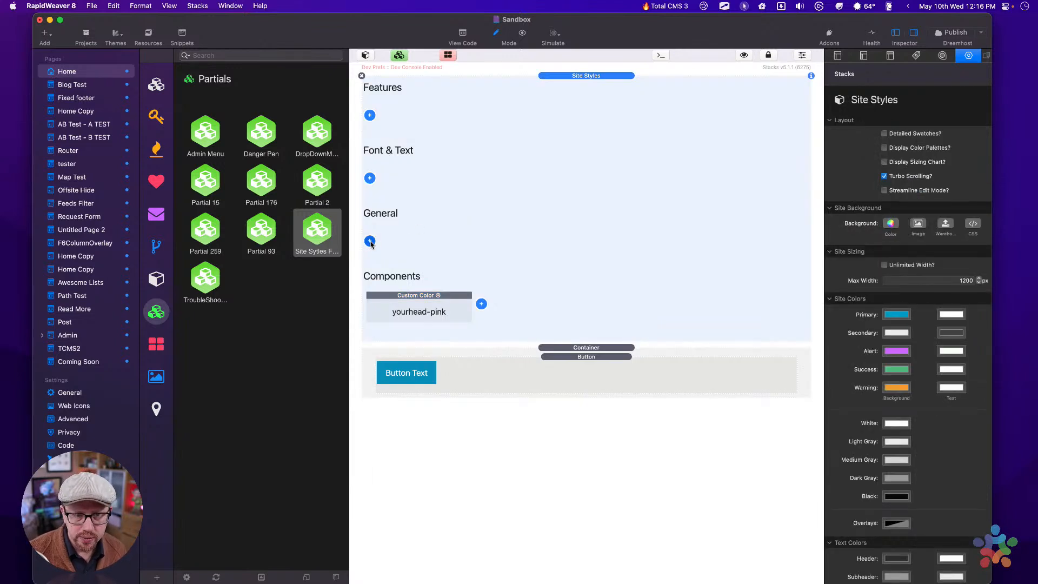
Add a Background swatch to the General section with class "alt-colors" and check the button's custom class.
left_click(370, 241)
left_click(404, 161)
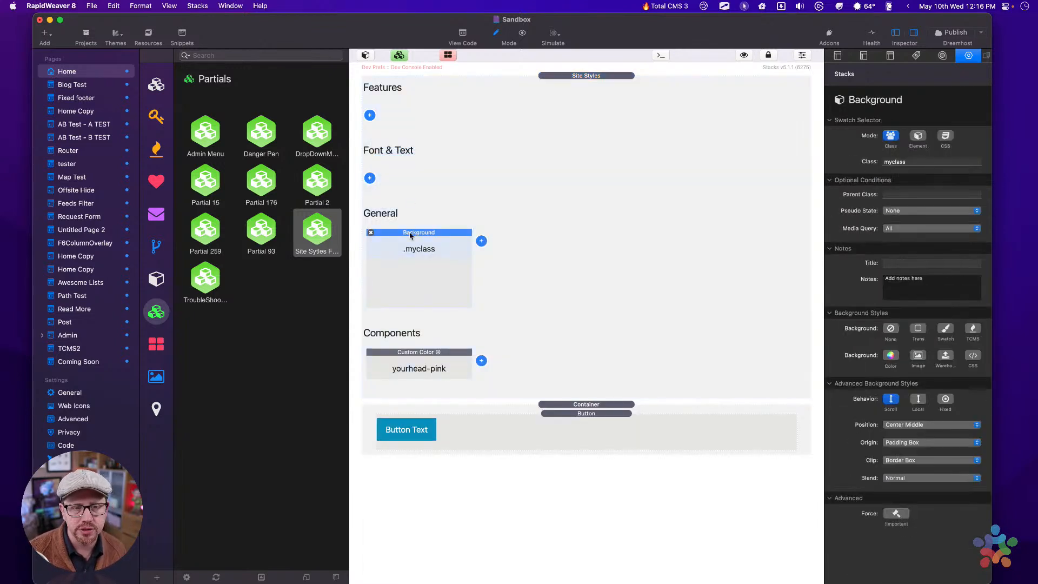
left_click(917, 161)
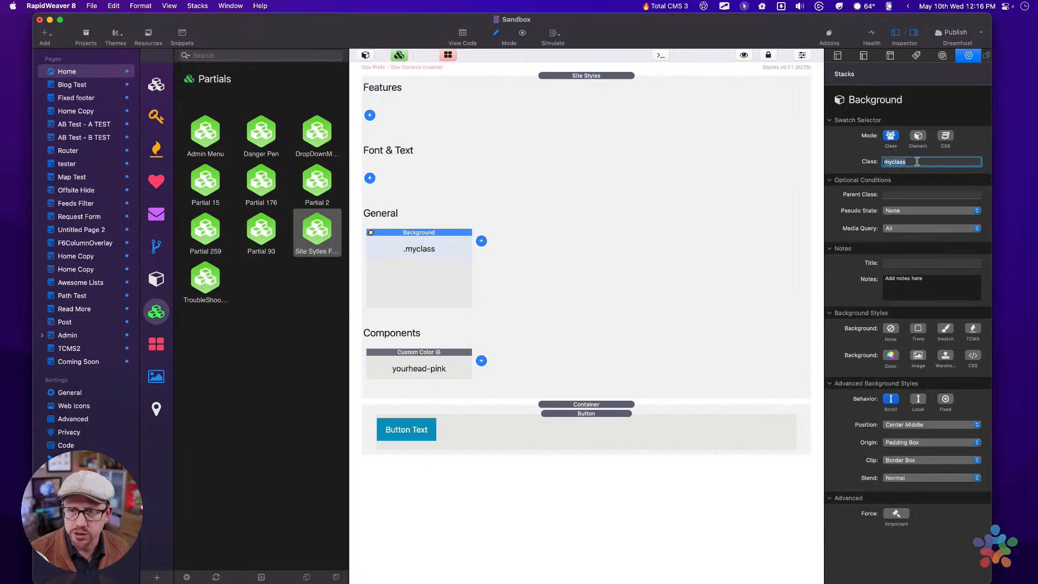
type("alt-colors")
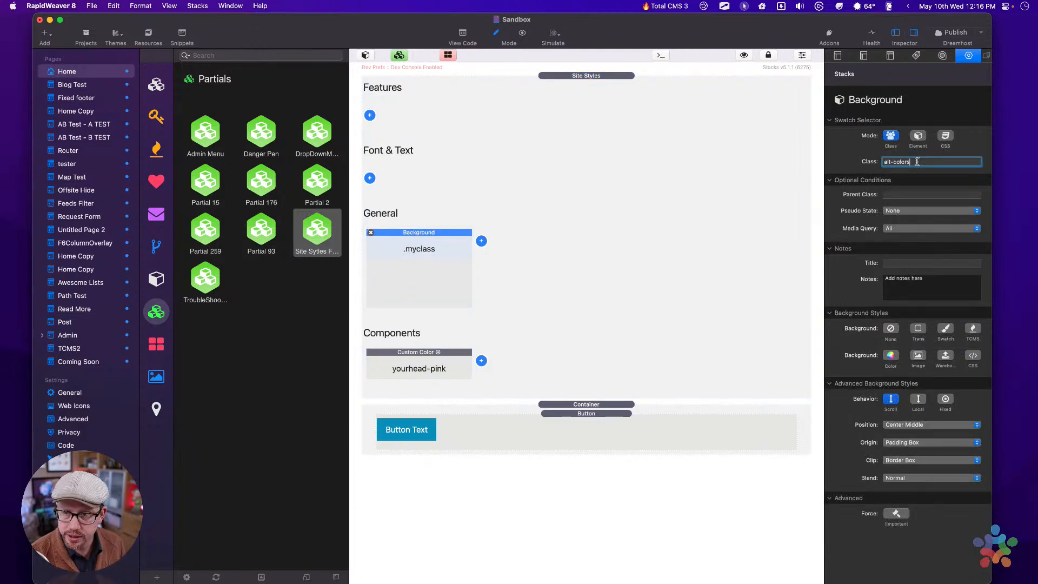
key("Tab")
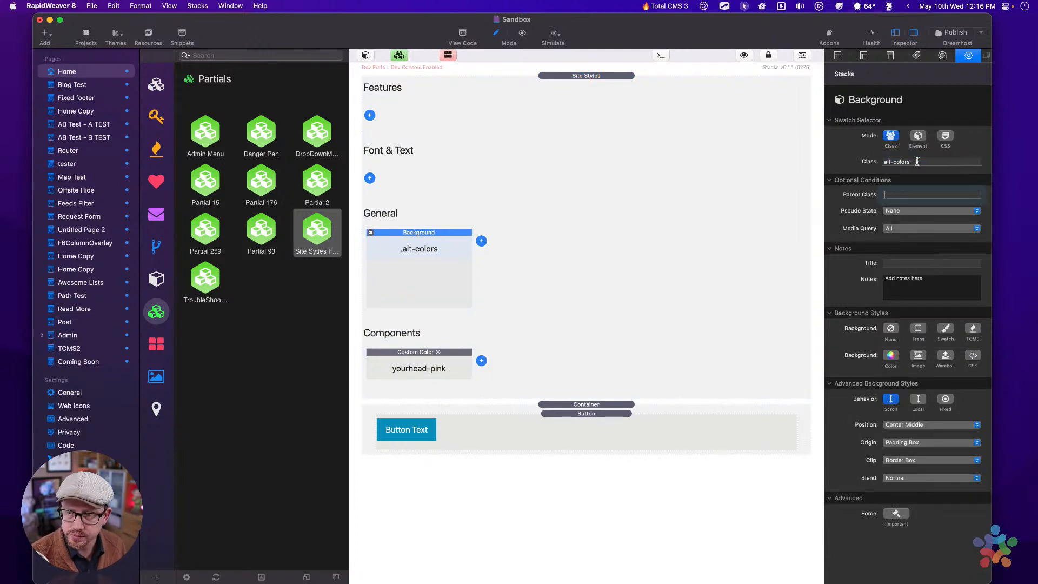
left_click(527, 433)
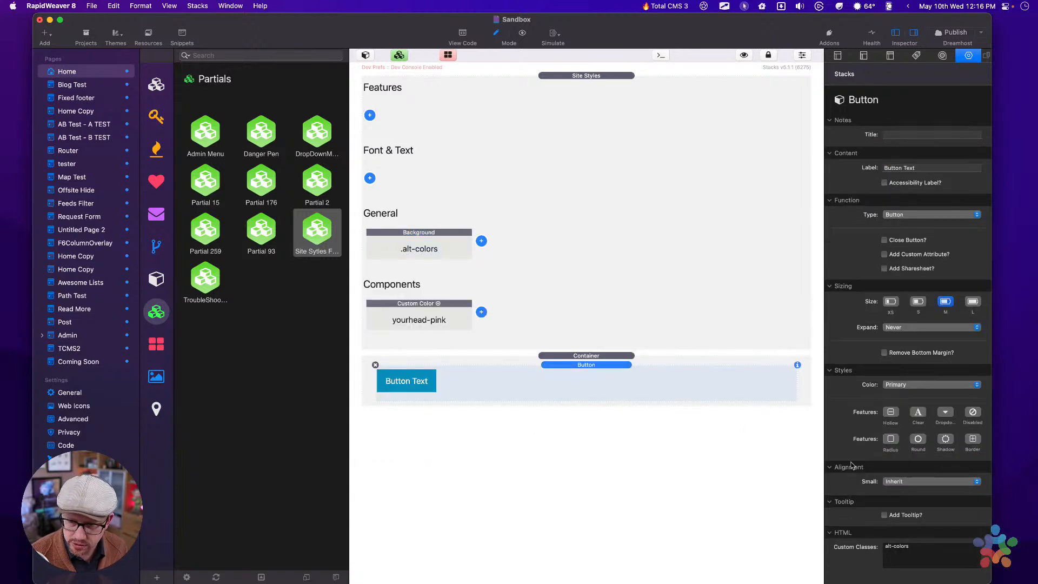
Set the alt-colors Background swatch to a swatch-based background using the custom color name "yourhead-pink".
left_click(425, 248)
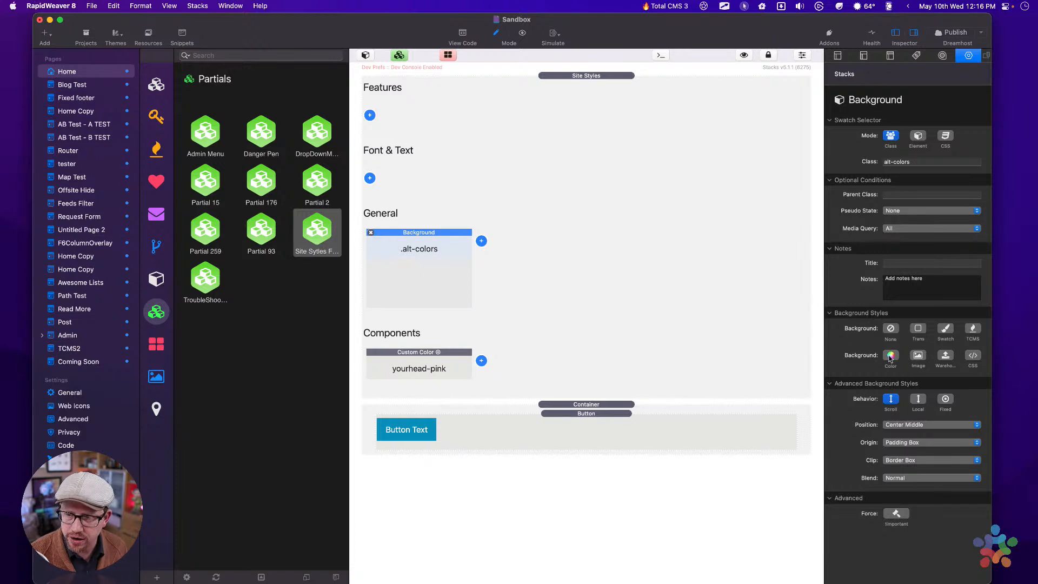
left_click(947, 333)
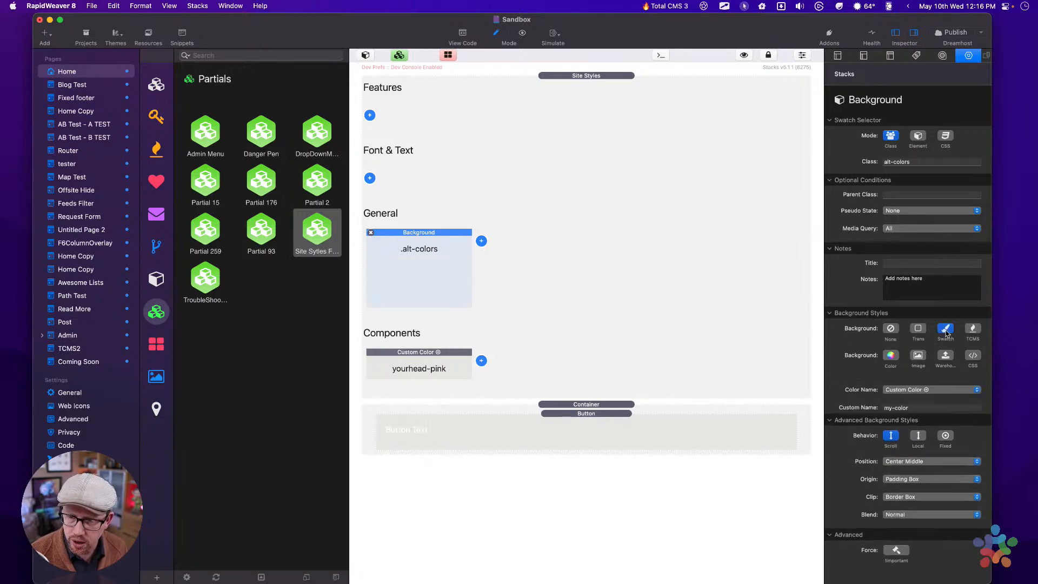
left_click(916, 406)
type("yourhead-pink")
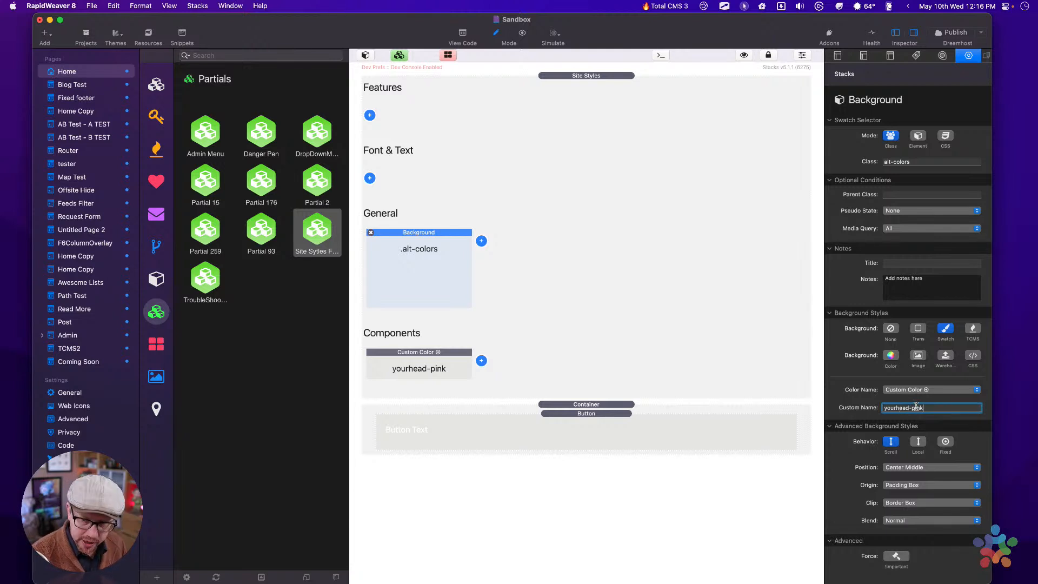
left_click(583, 311)
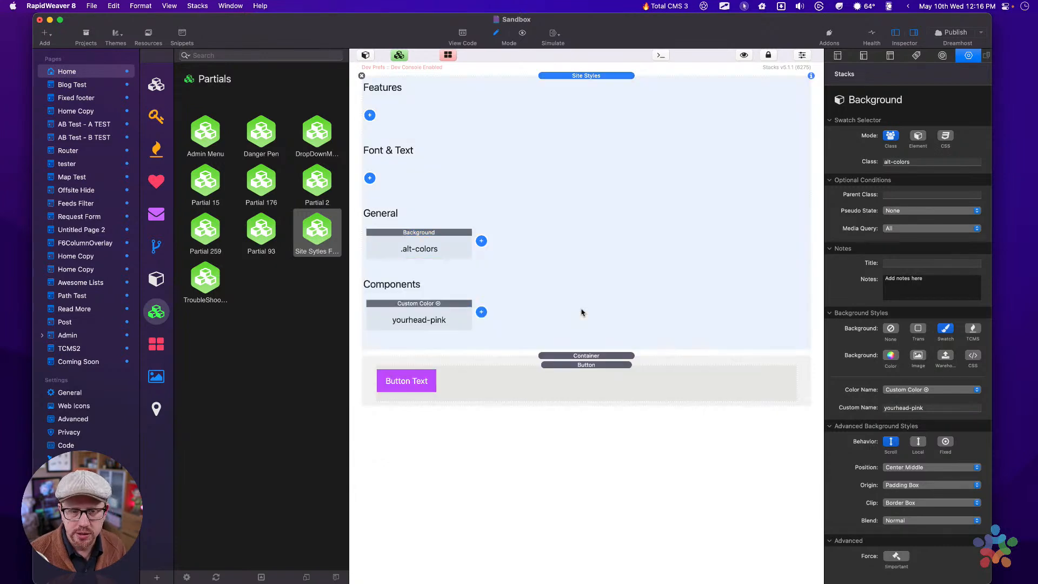
Change the yourhead-pink Custom Color swatch to the dark purple from the saved colors and check the button.
left_click(442, 314)
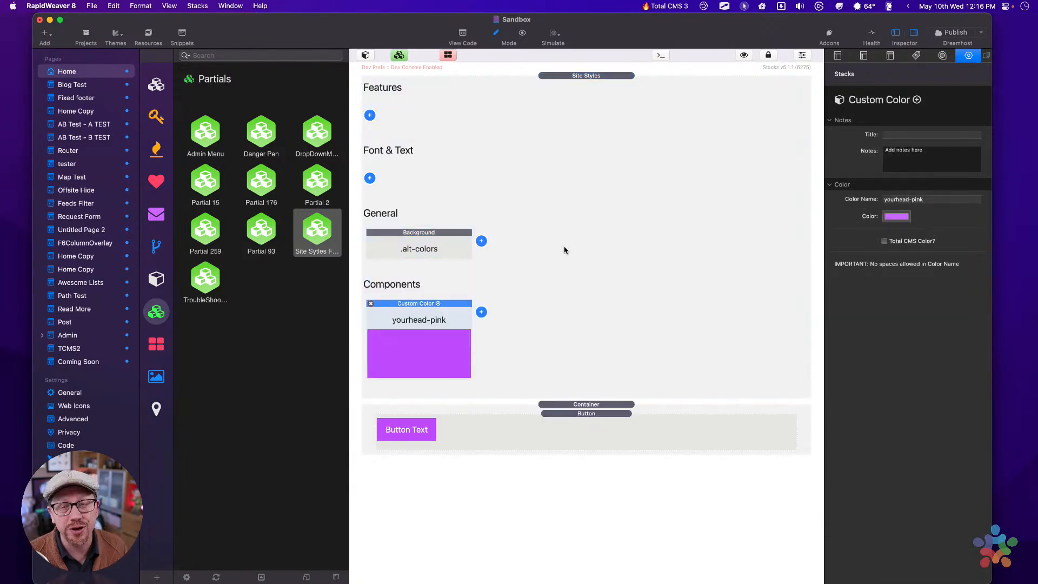
left_click(461, 238)
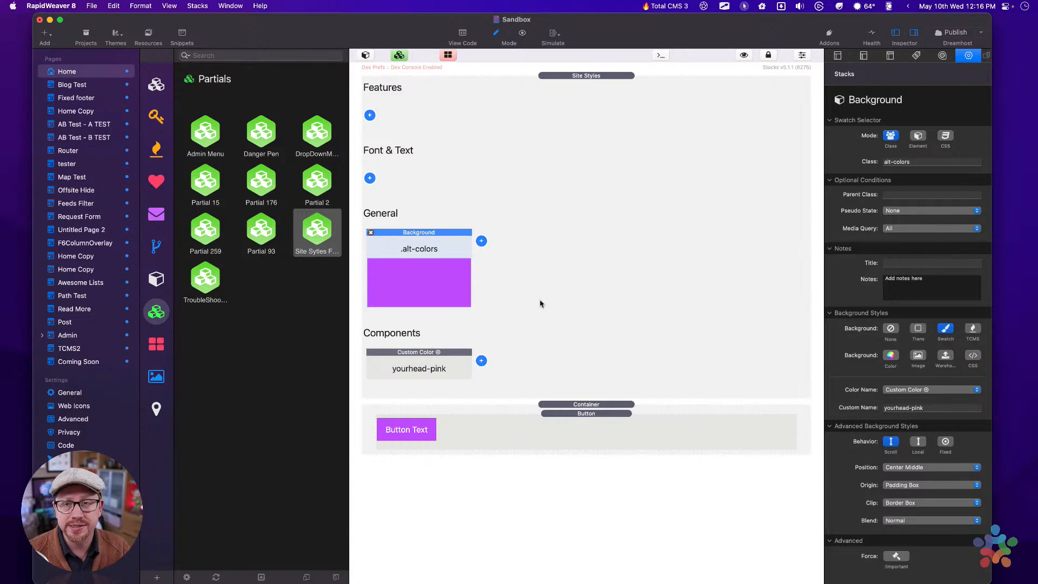
left_click(425, 365)
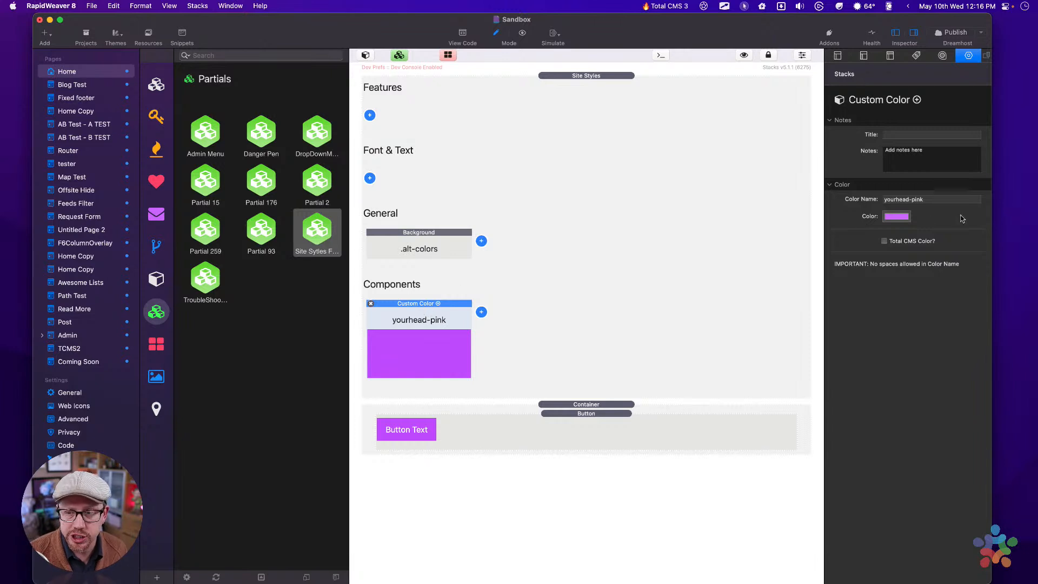
left_click(409, 235)
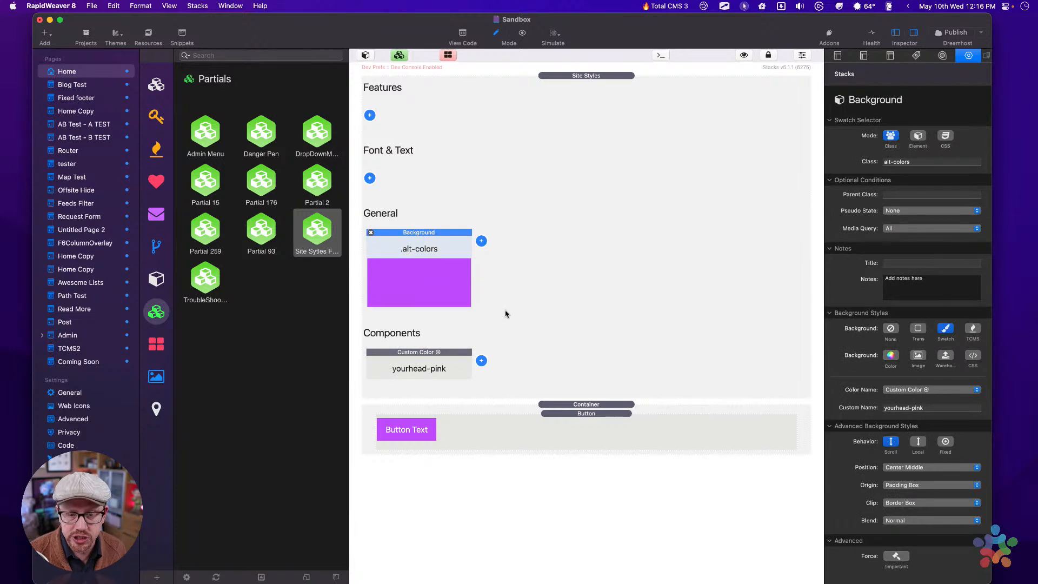
left_click(433, 361)
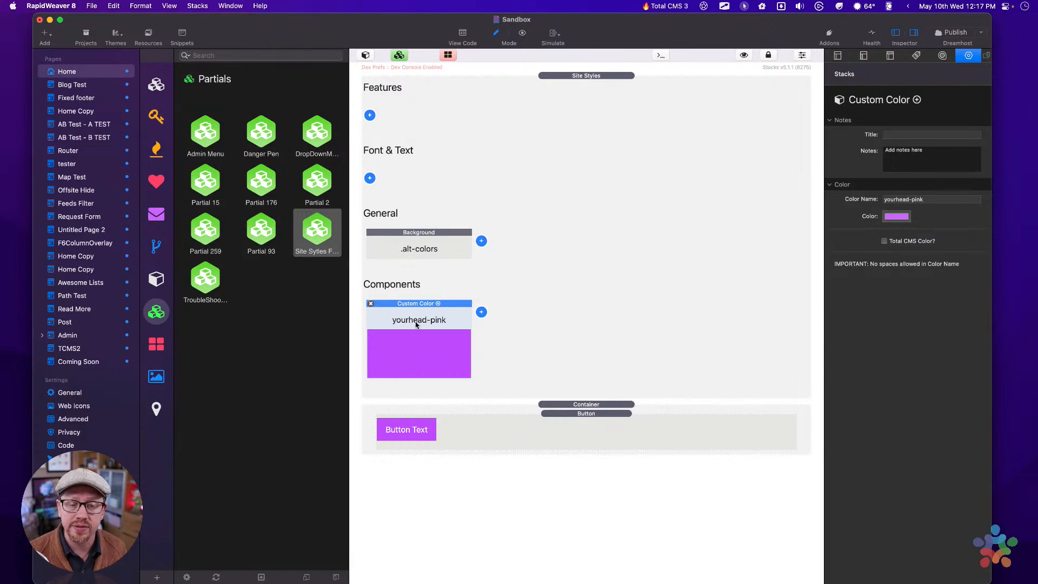
left_click(894, 219)
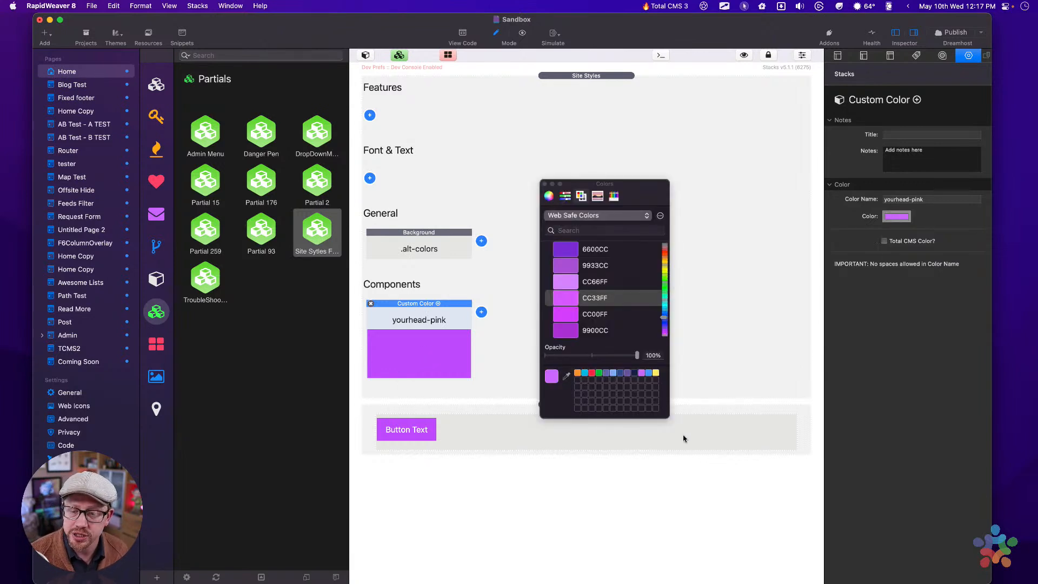
left_click(628, 374)
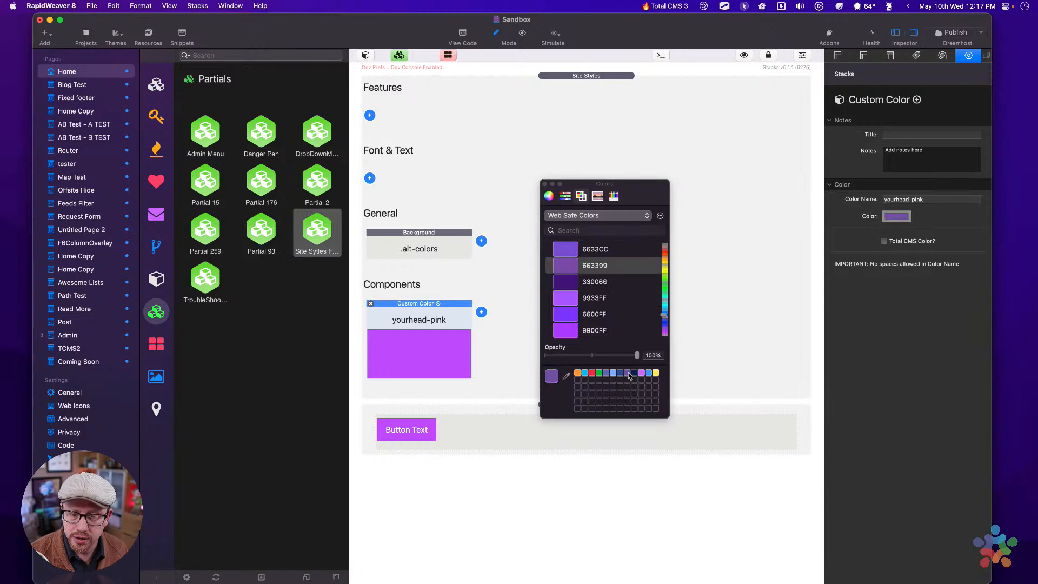
left_click(545, 184)
left_click(480, 437)
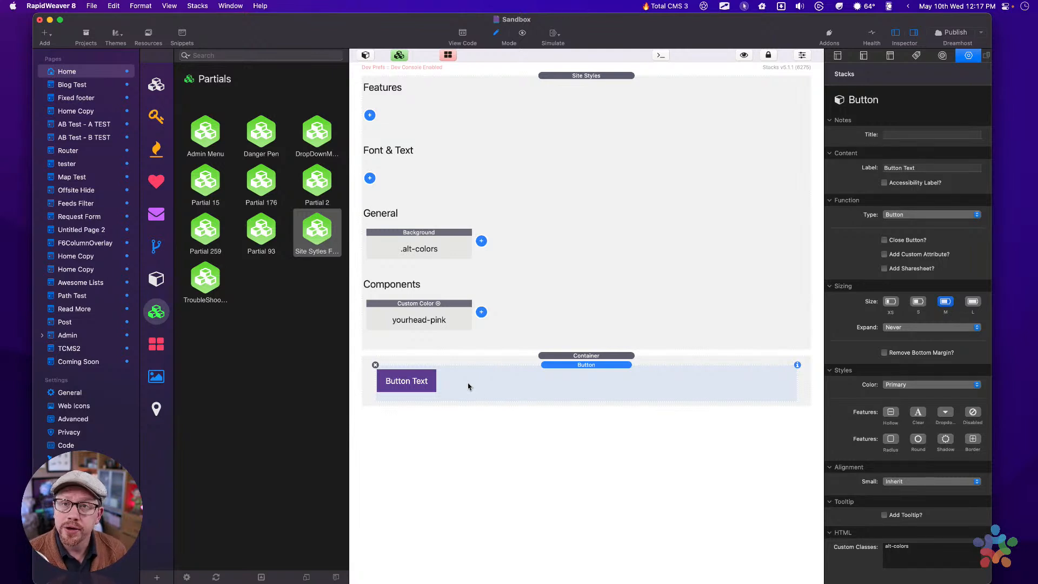
Examine the Background swatch's color name choices and custom name setting, along with the Custom Color swatch and the button's settings.
left_click(433, 315)
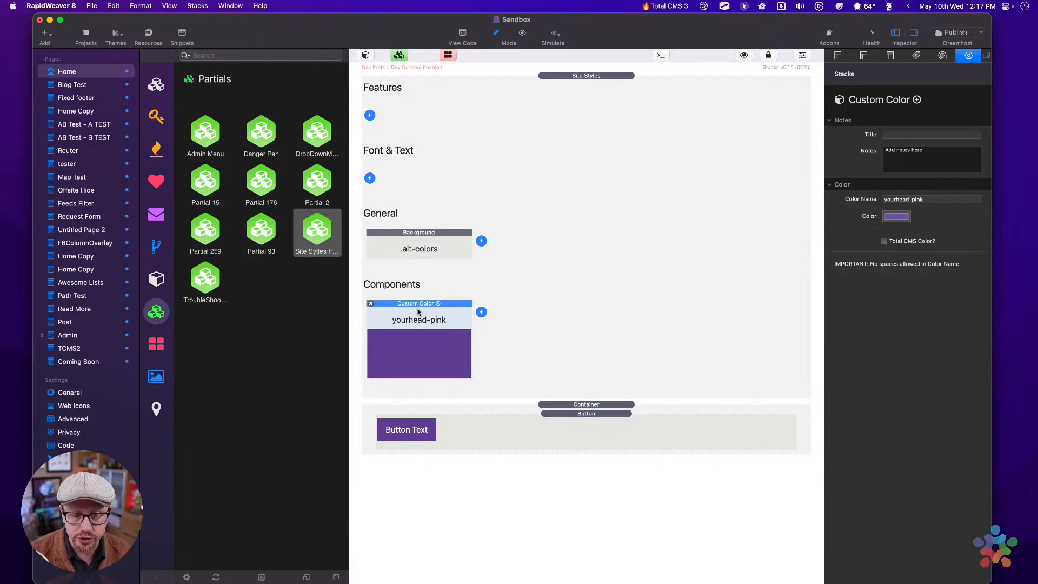
left_click(439, 239)
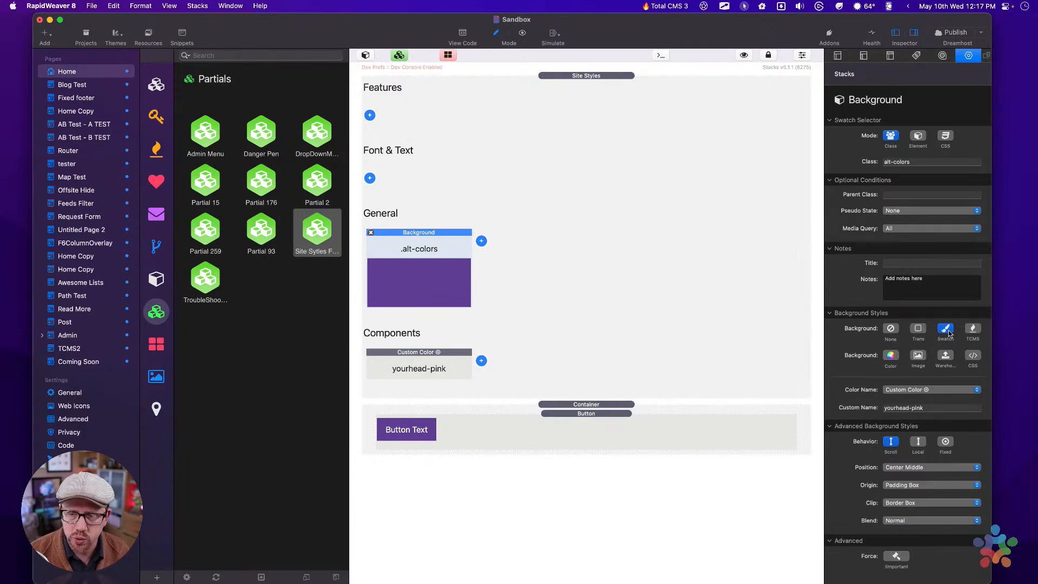
left_click(919, 389)
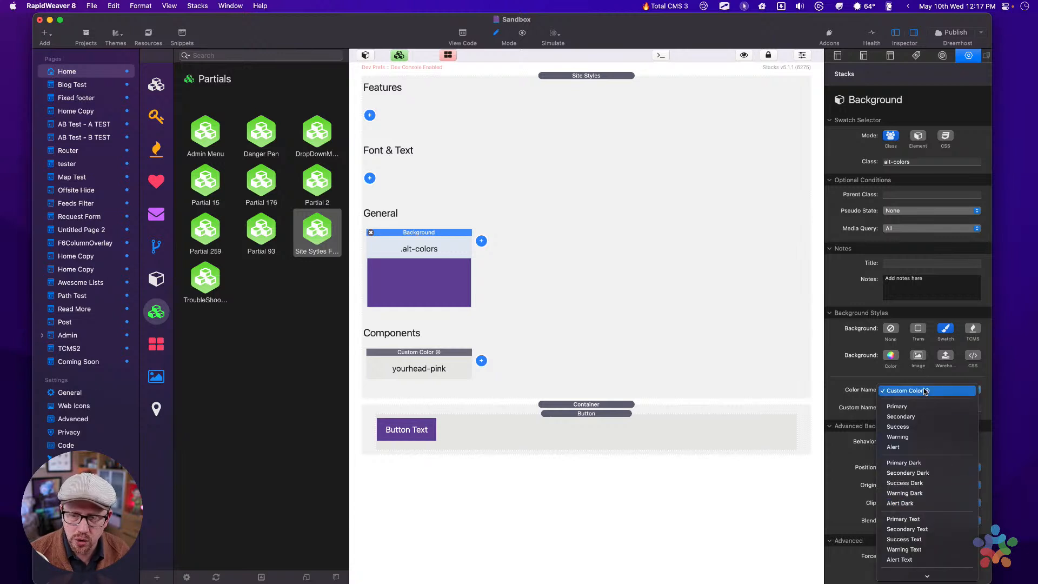
left_click(924, 391)
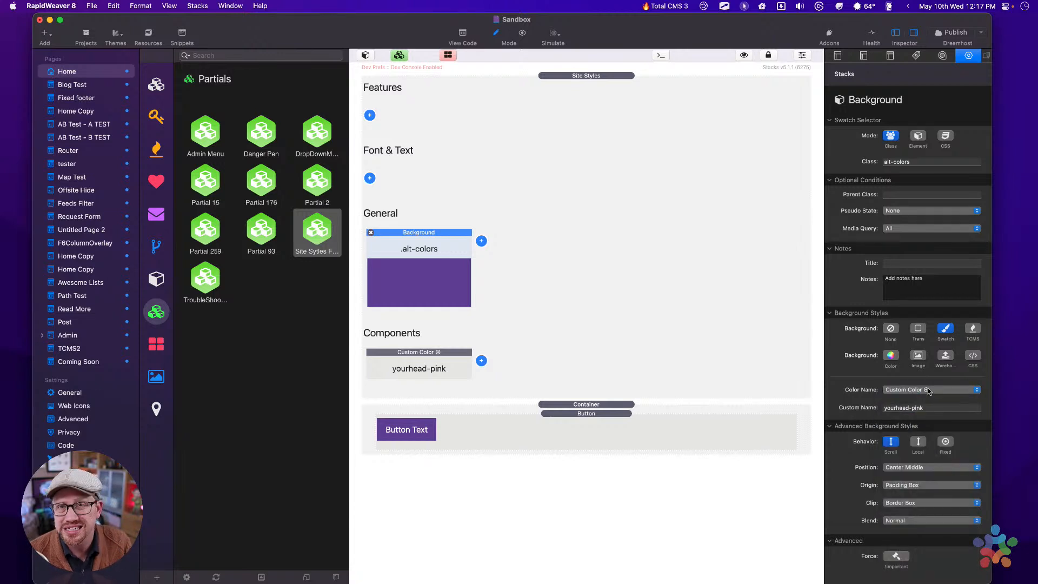
left_click(928, 391)
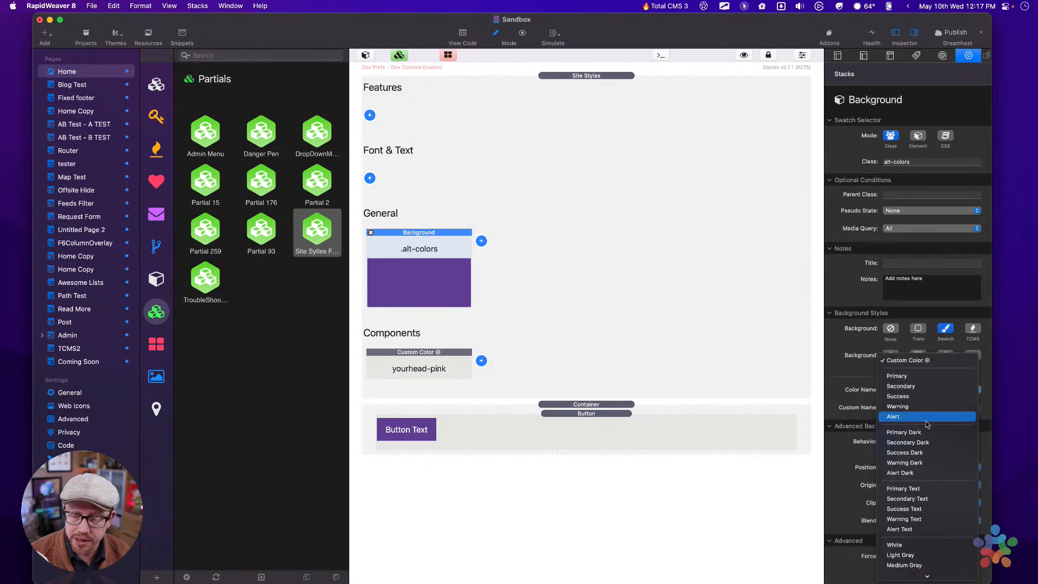
left_click(927, 362)
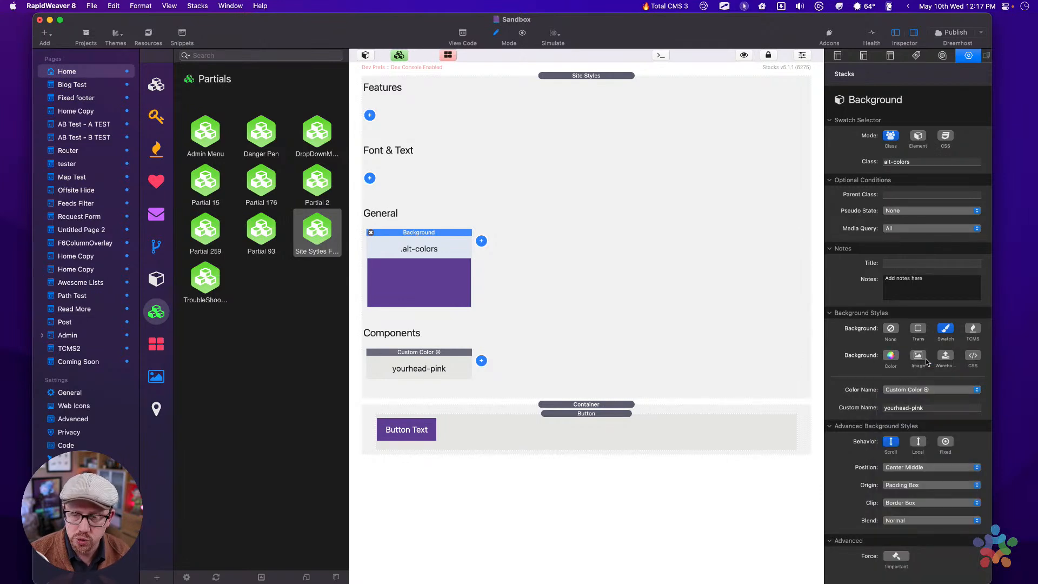
left_click(941, 407)
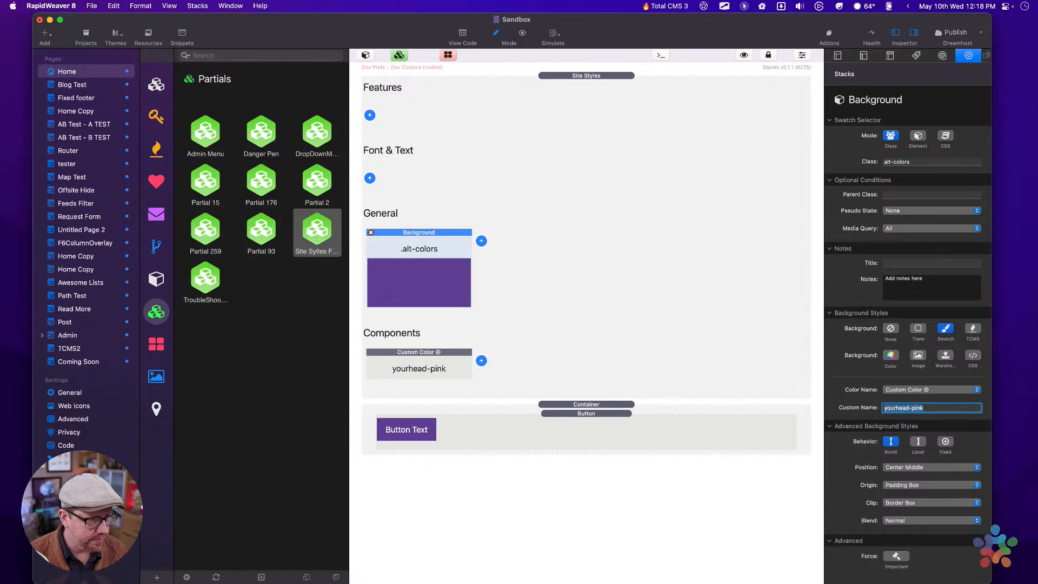
left_click(429, 238)
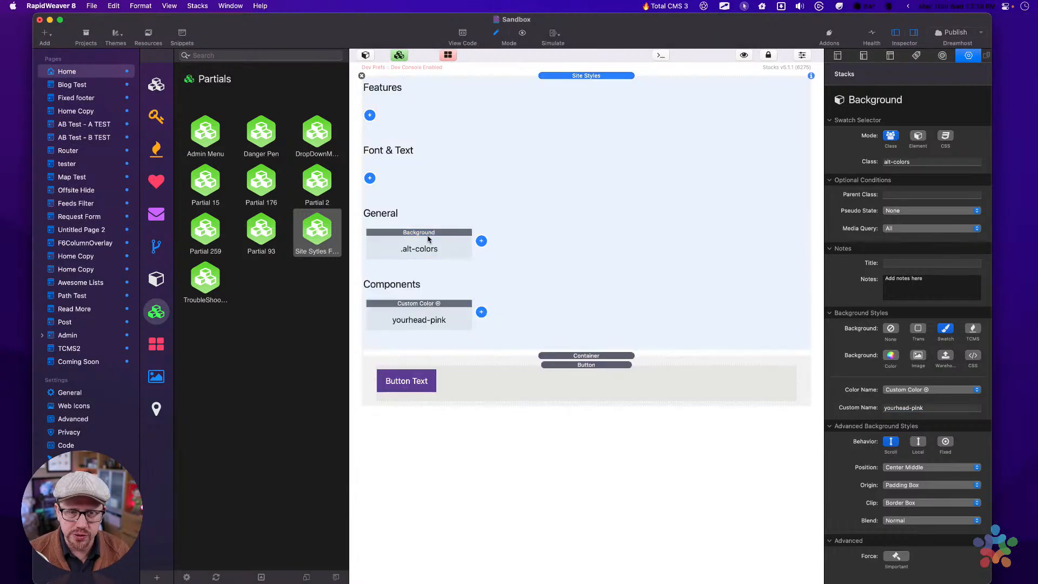
left_click(495, 421)
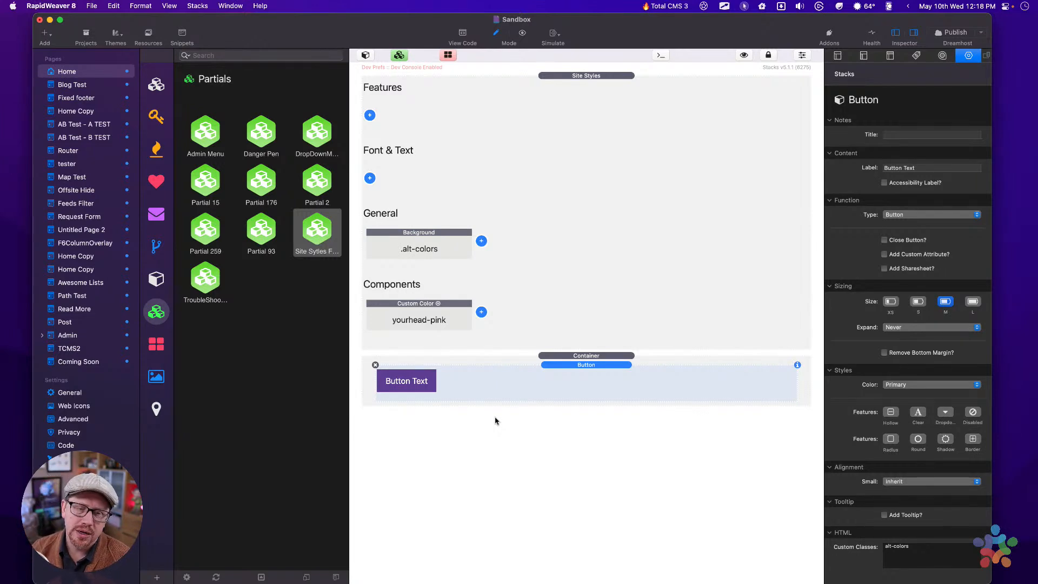
Add a Color Override swatch to the Components section and enable Assign to Color Name for it.
left_click(481, 312)
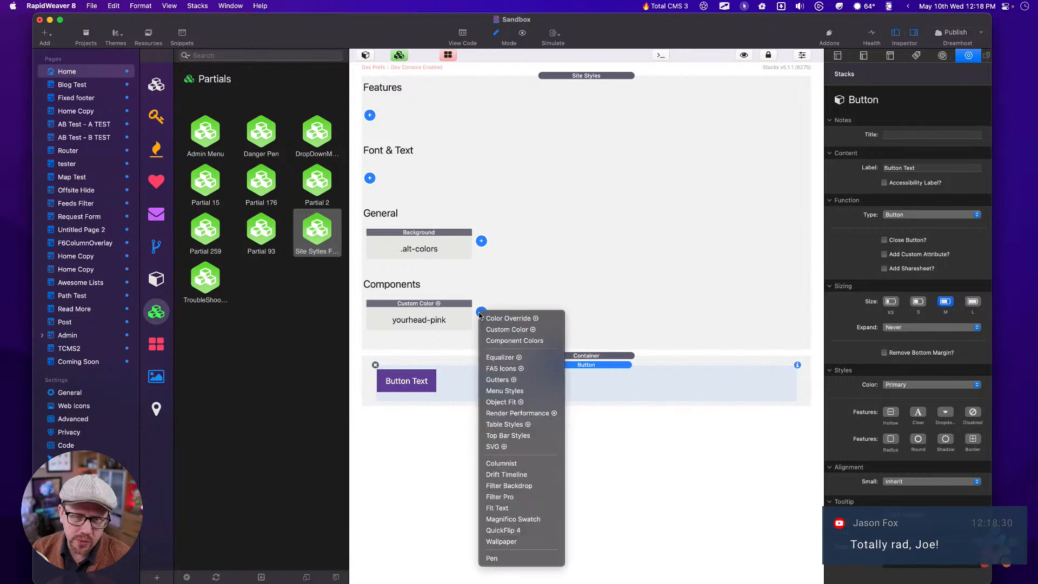
left_click(505, 319)
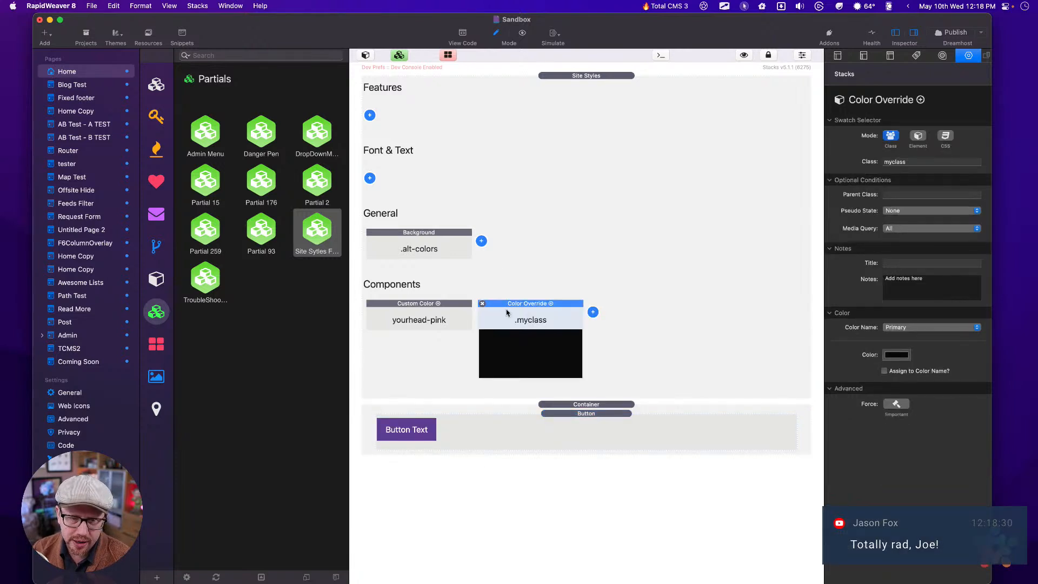
left_click(899, 371)
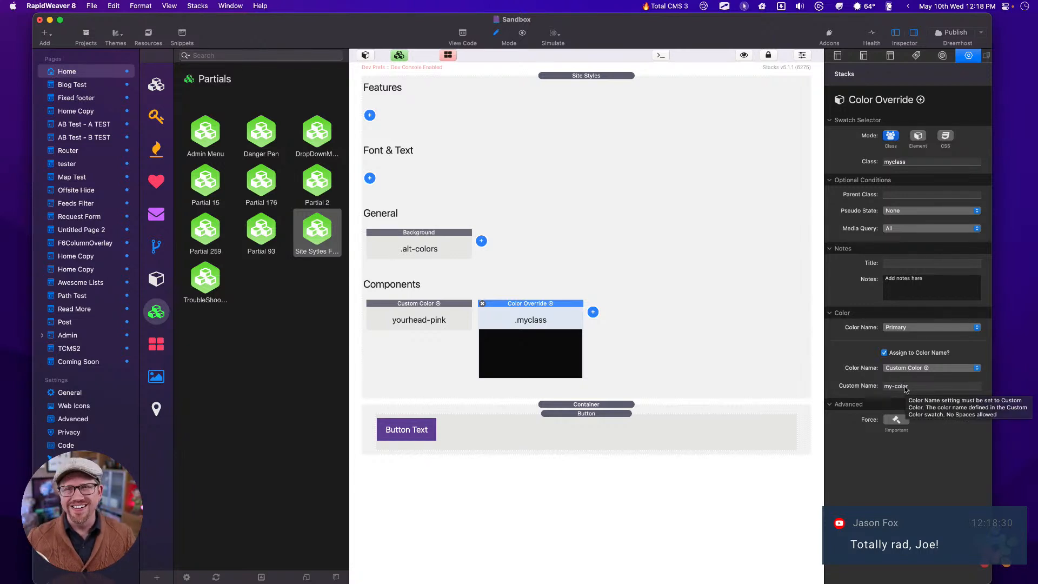
Delete the alt-colors Background swatch from the General section.
left_click(406, 315)
left_click(395, 252)
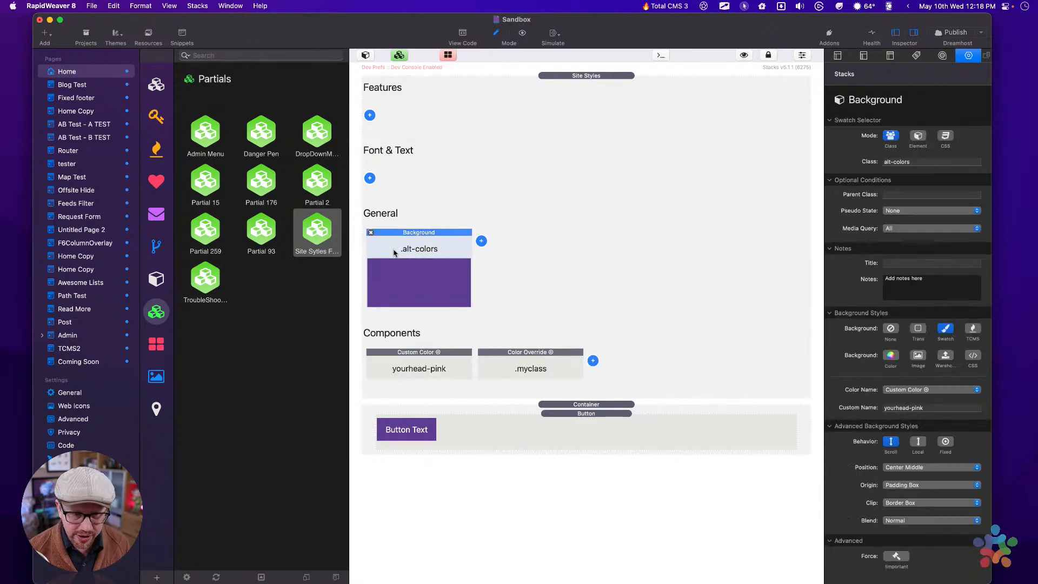
left_click(370, 233)
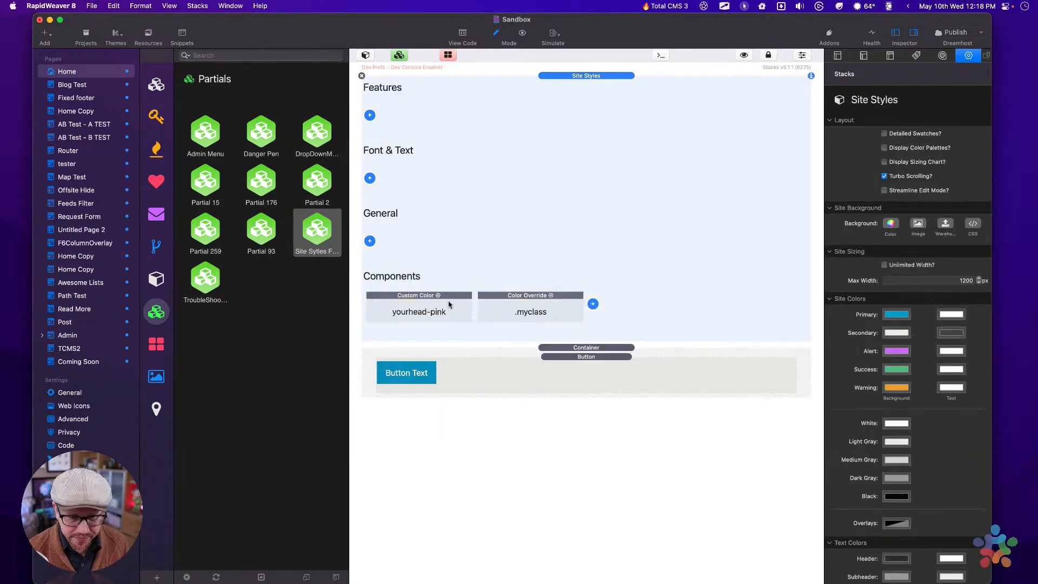
Set the yourhead-pink Custom Color swatch to the bright purple from the saved colors and reopen the Color Override swatch's settings.
left_click(493, 364)
left_click(414, 300)
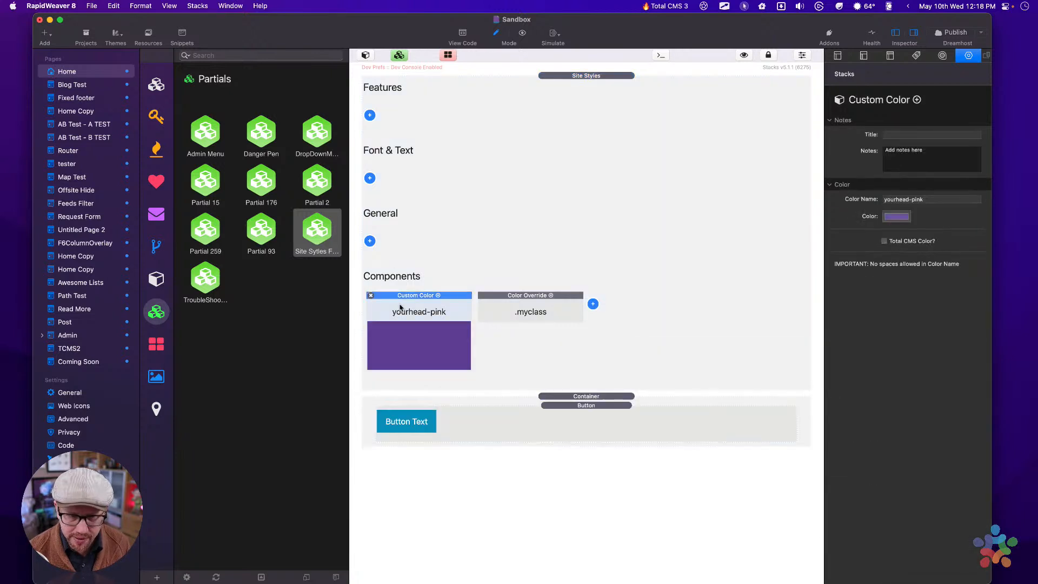
left_click(899, 217)
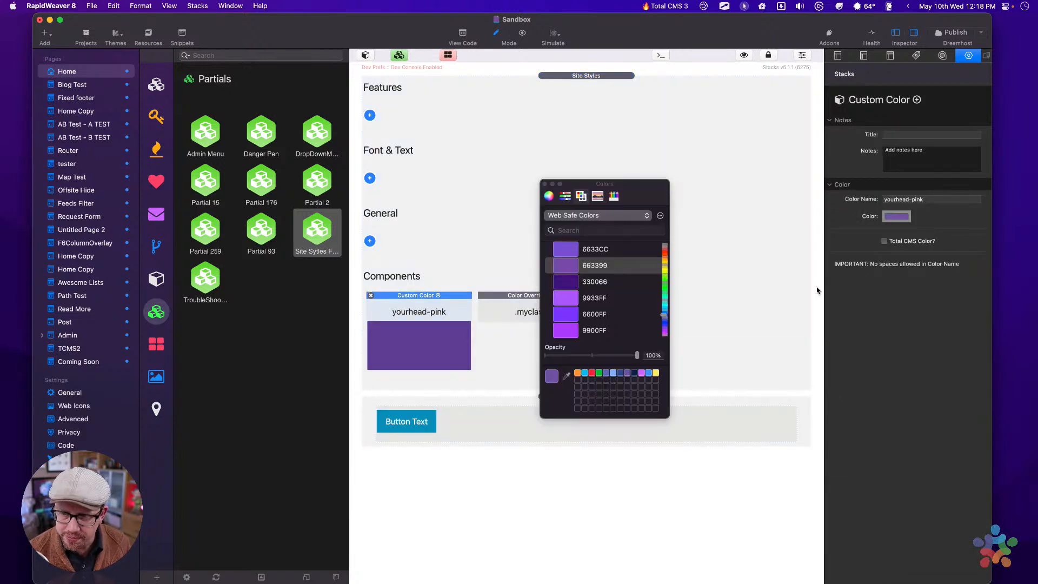
left_click(642, 375)
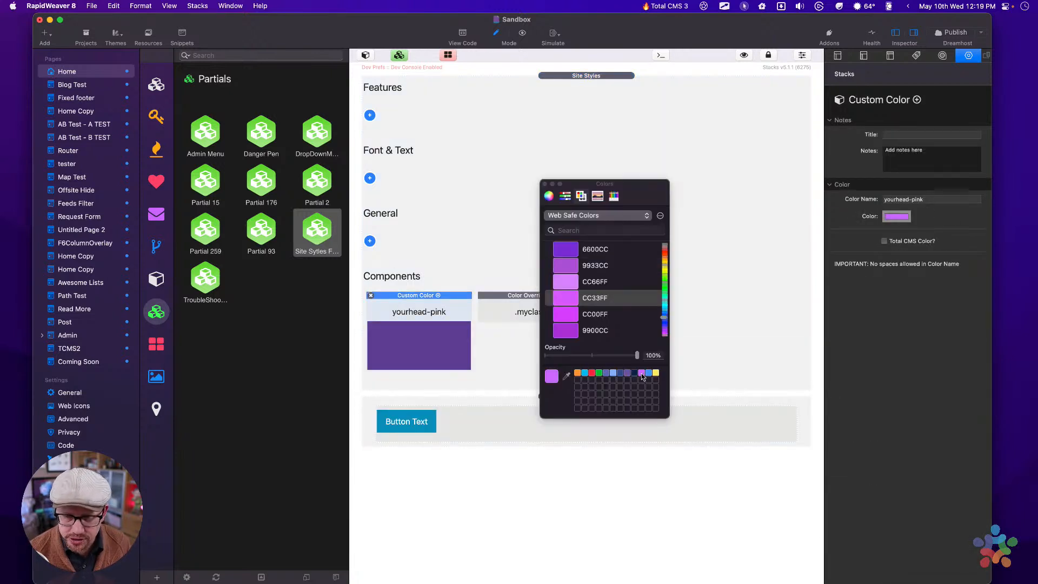
left_click(545, 187)
left_click(530, 307)
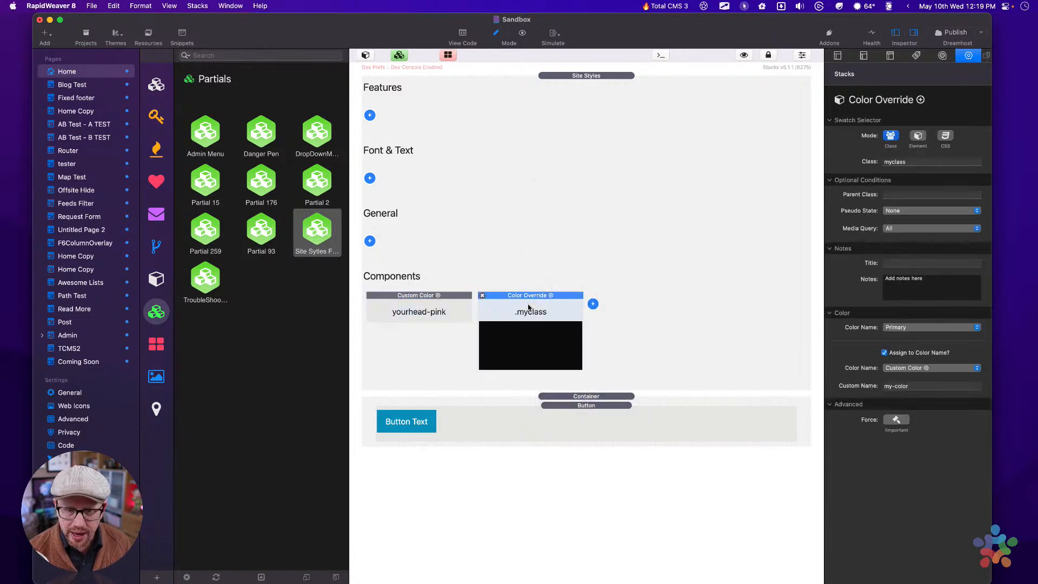
Set the Color Override swatch's class to alt-colors.
left_click(939, 161)
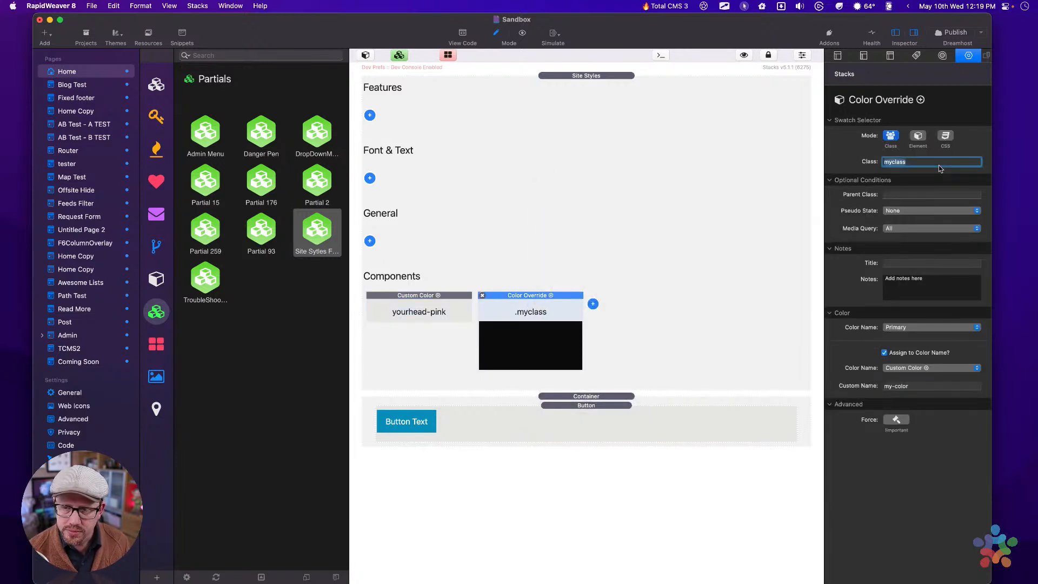
type("al-col")
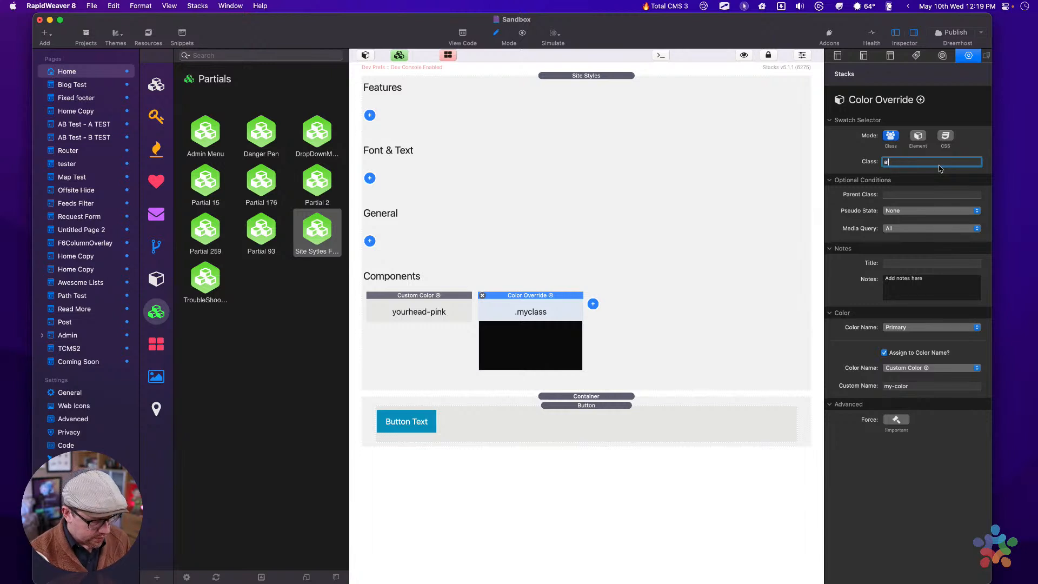
type("ors")
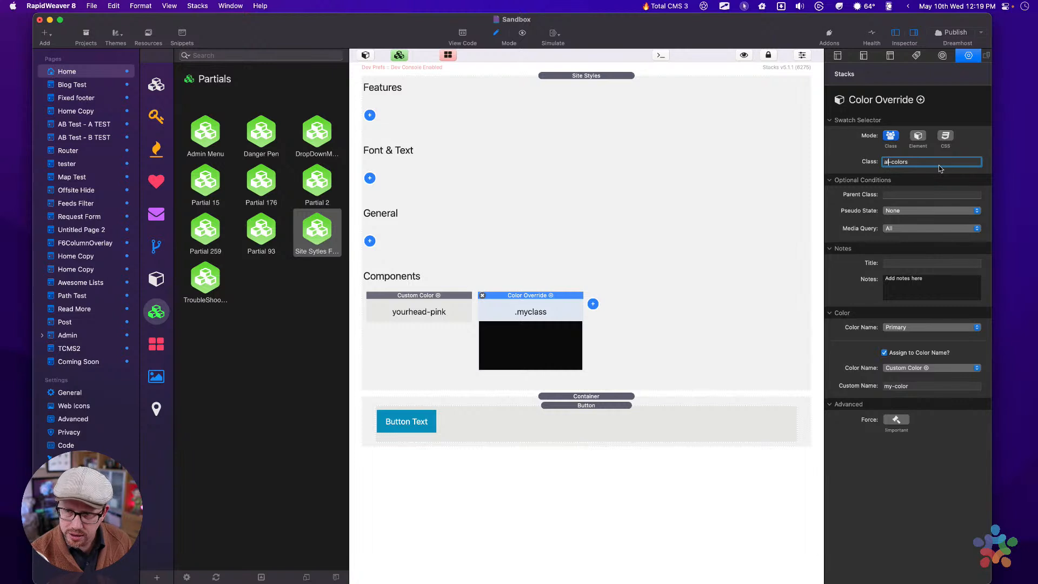
type("t")
key("Tab")
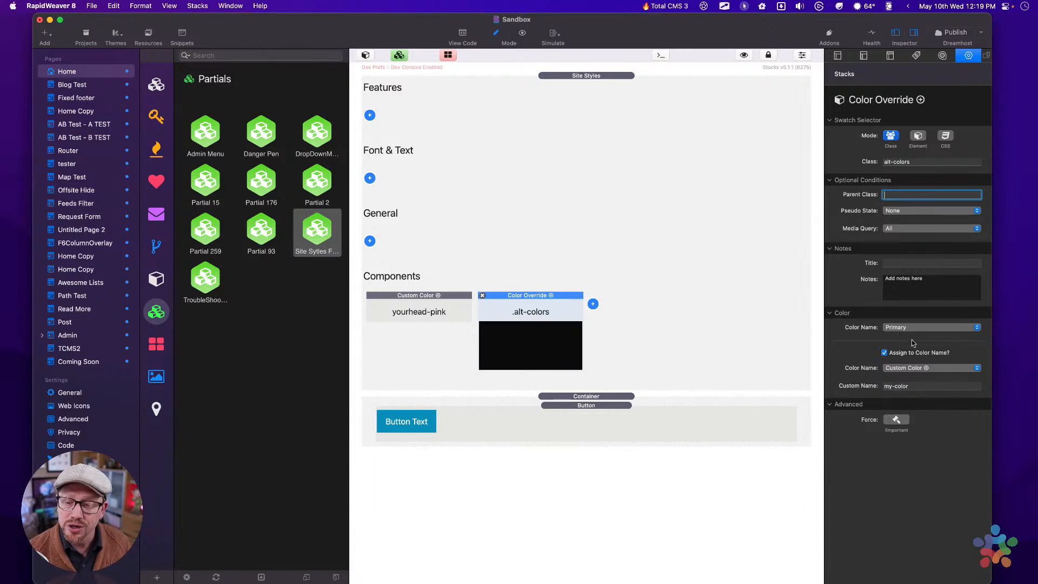
Assign the custom color name yourhead-pink to the Color Override swatch.
left_click(911, 387)
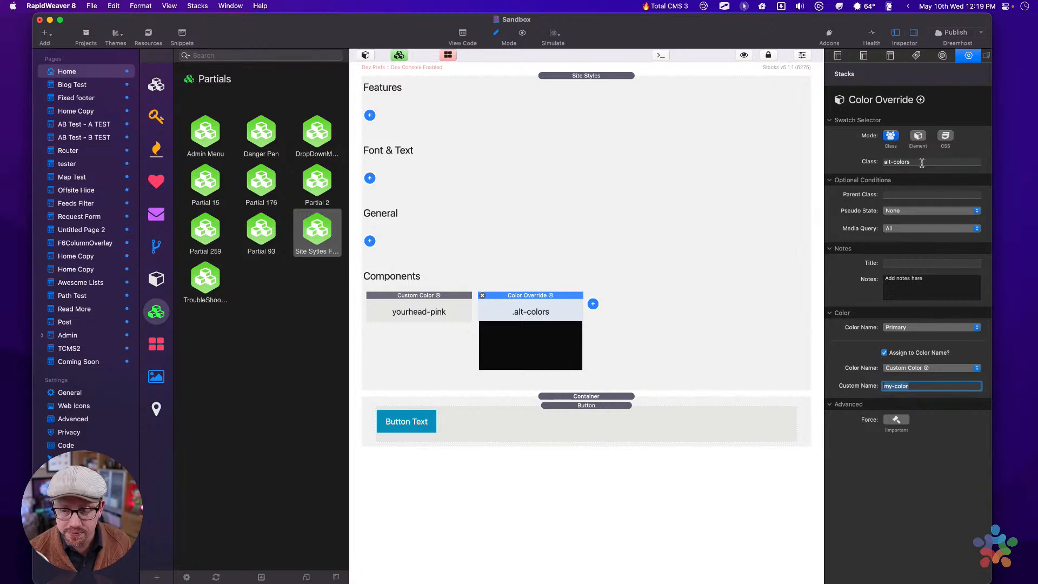
type("yourhead")
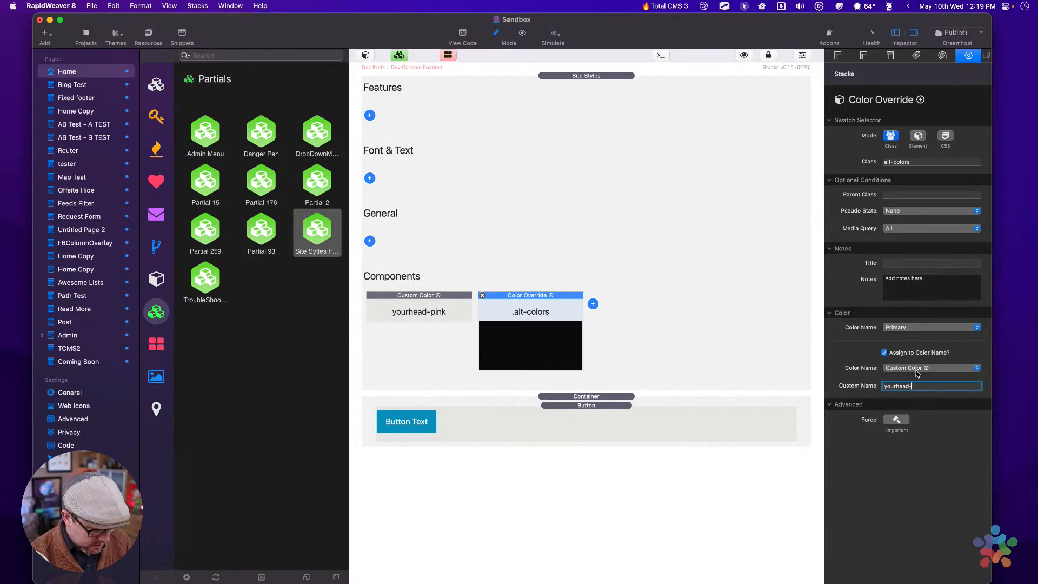
type("-pink")
key("Return")
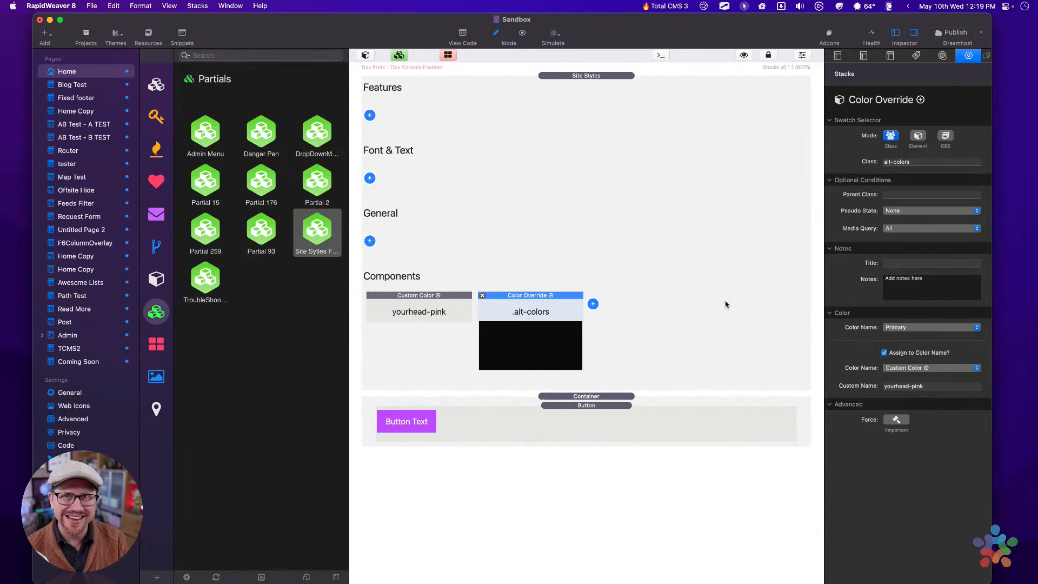
left_click(689, 277)
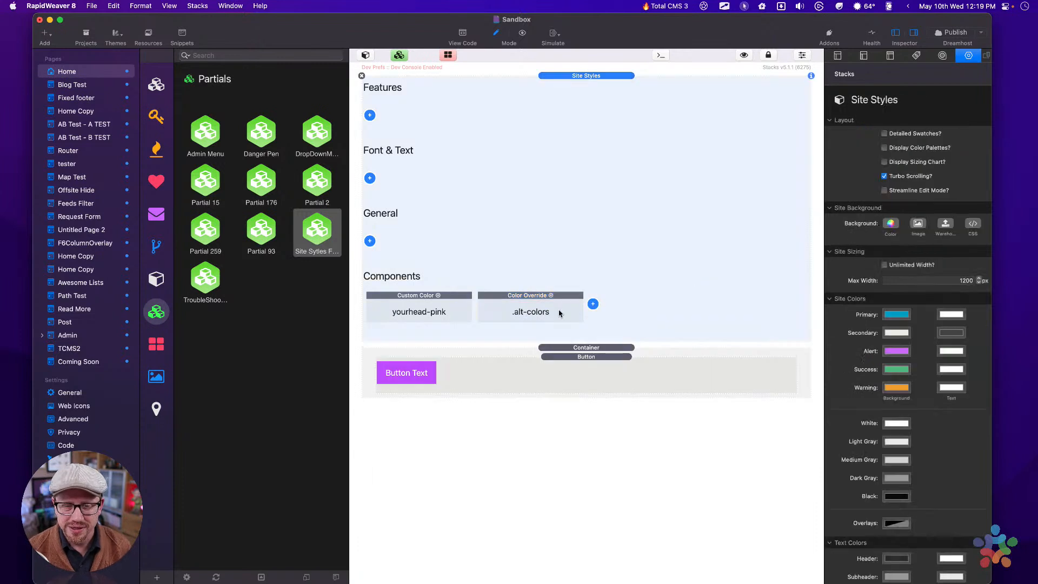
Compare the button's color and custom class with the Color Override swatch's class, color name and custom name settings.
left_click(523, 306)
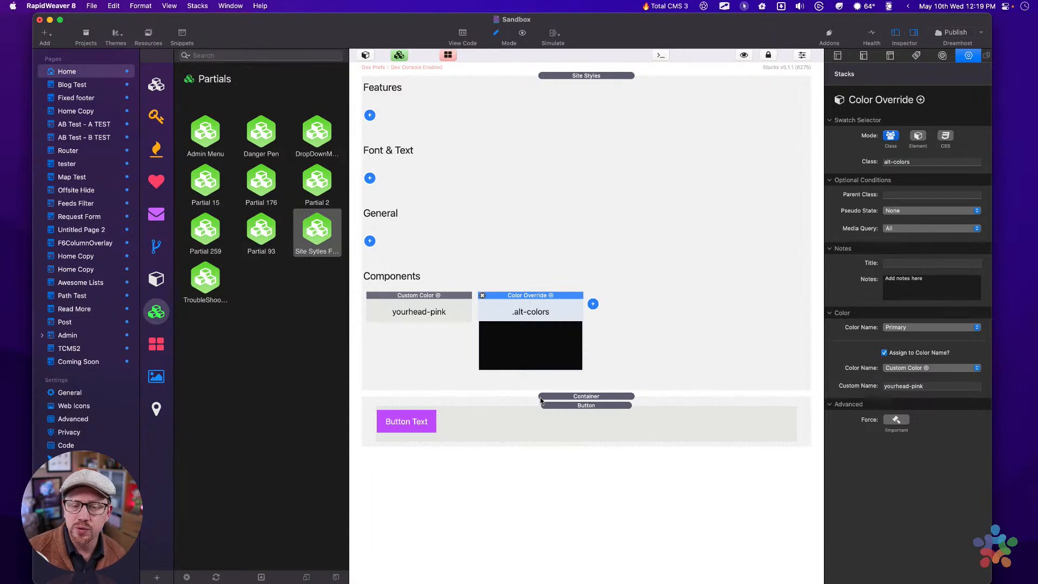
left_click(536, 416)
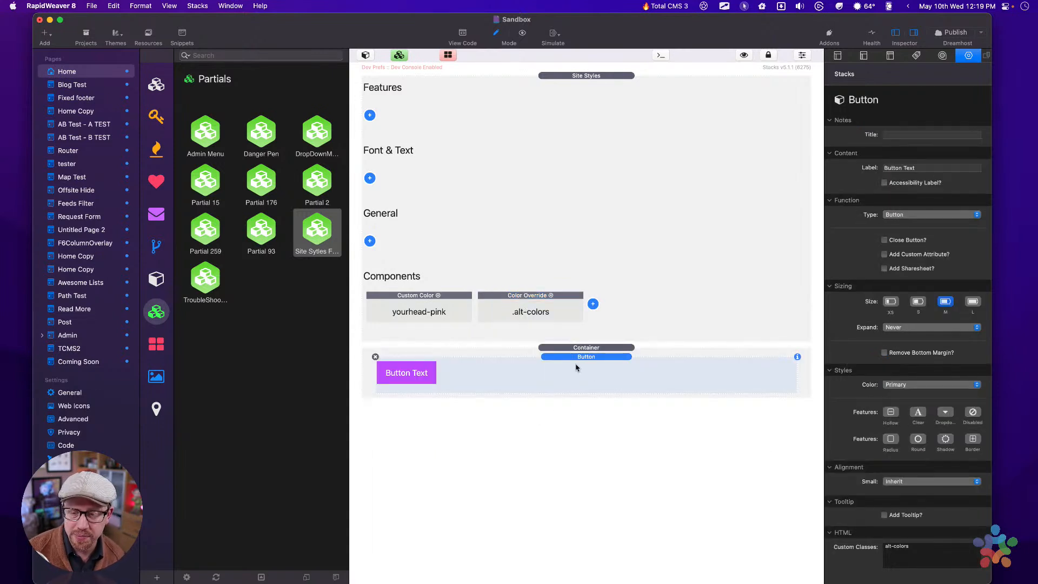
left_click(909, 385)
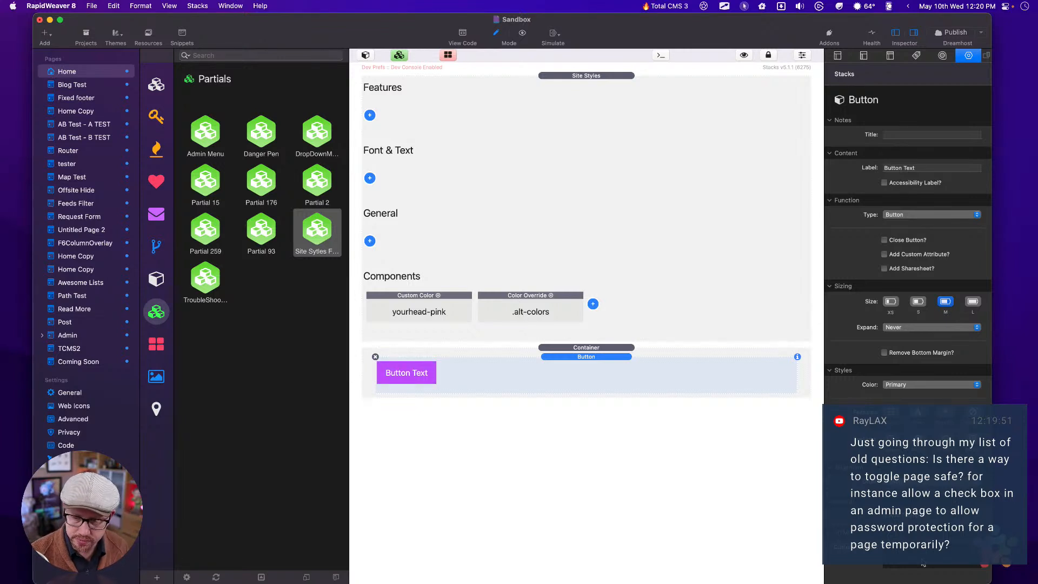
left_click(530, 297)
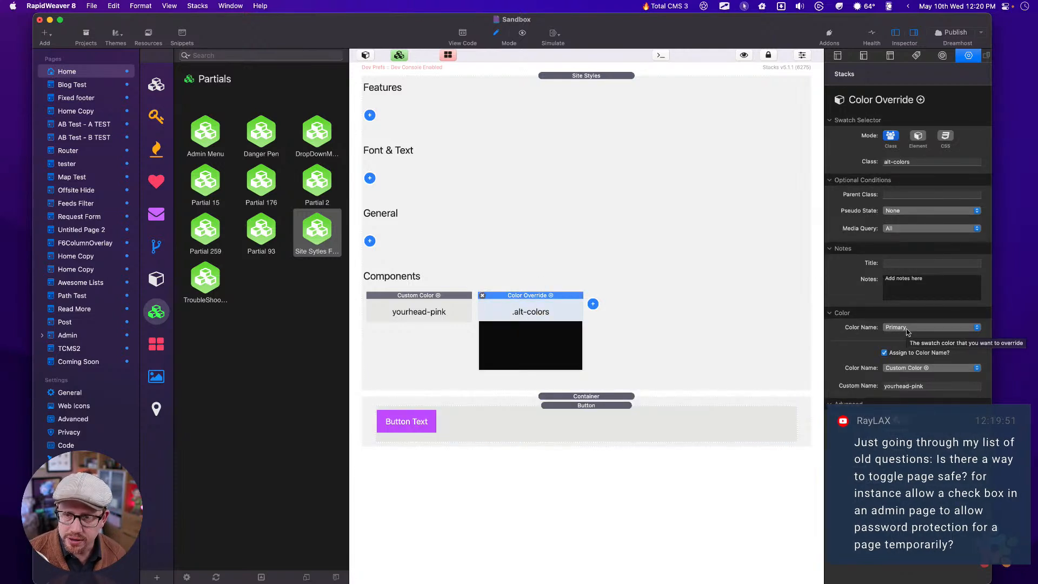
left_click(925, 162)
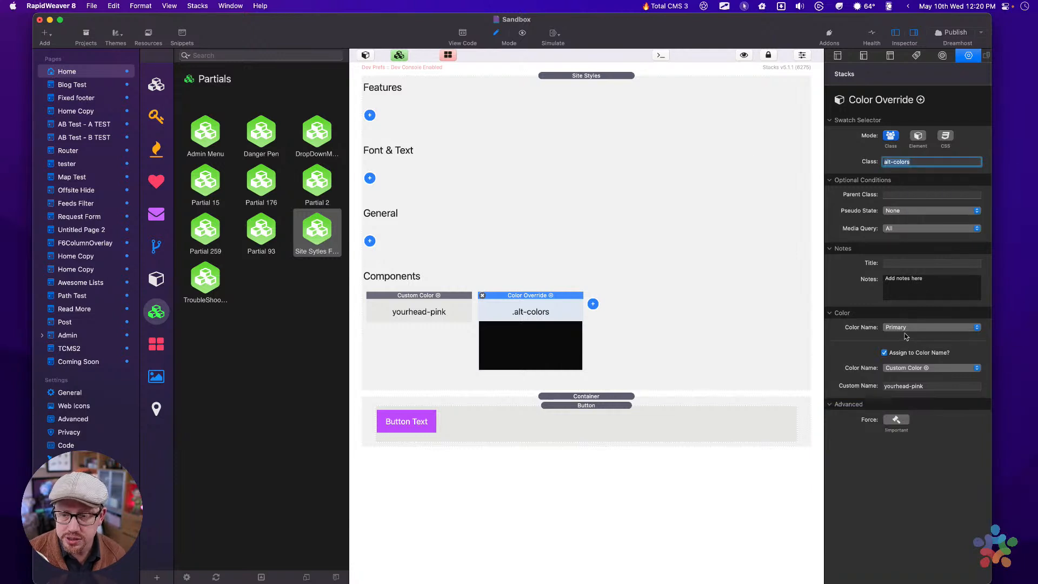
left_click(935, 385)
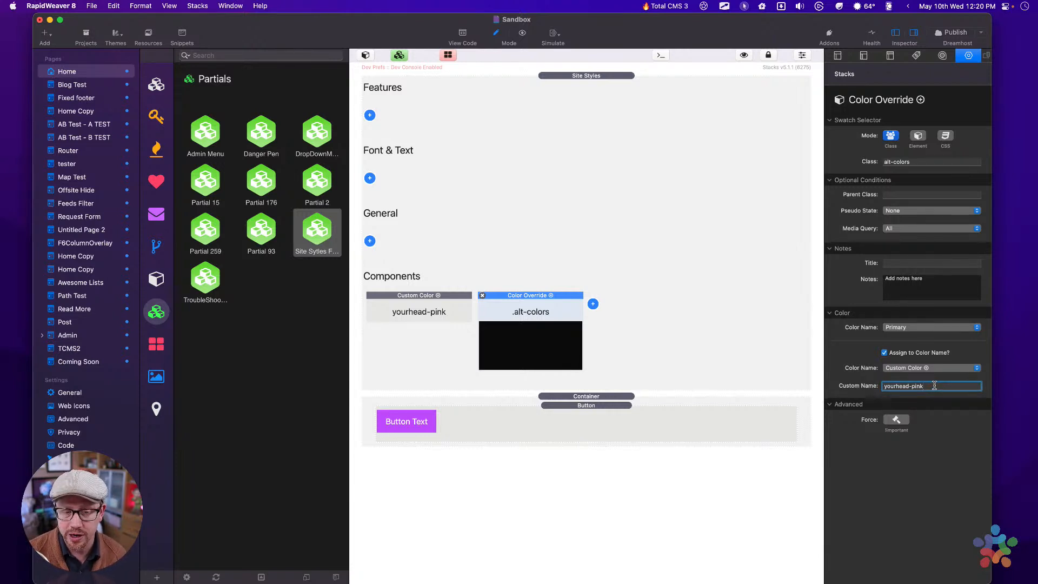
Review how the Custom Color swatch's name and color relate to the Color Override swatch's settings.
left_click(435, 304)
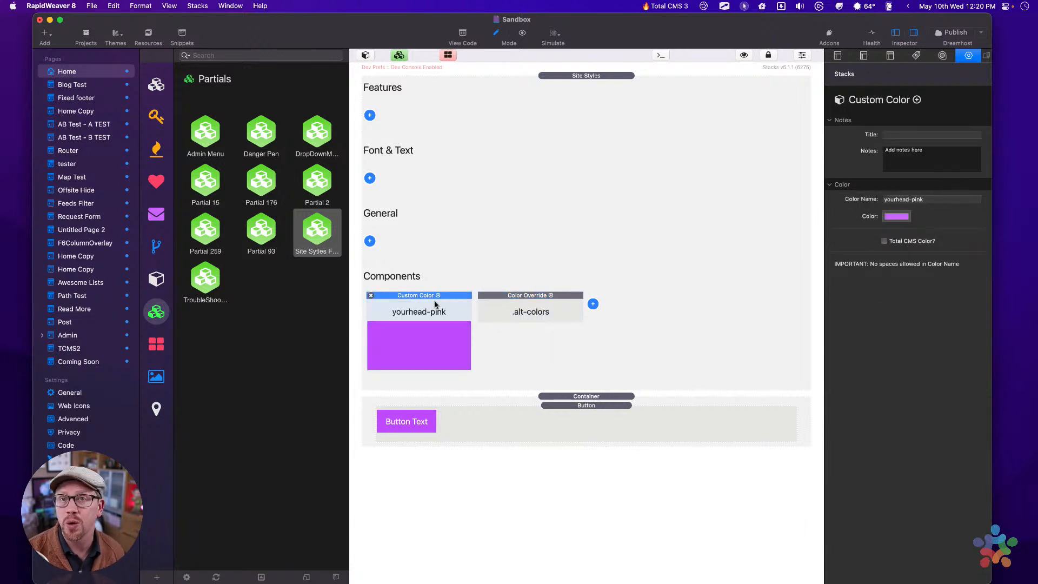
left_click(513, 304)
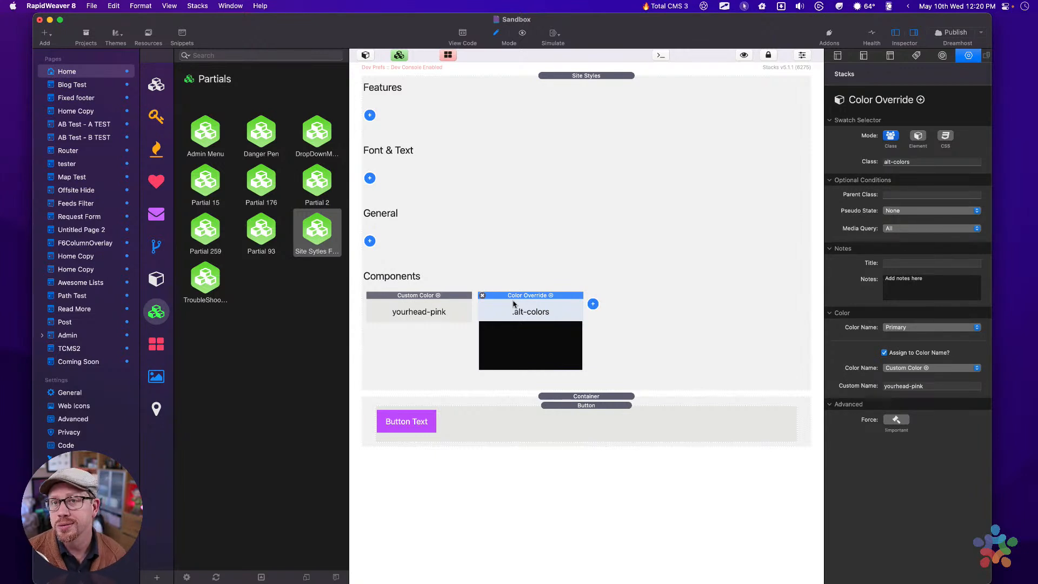
left_click(579, 240)
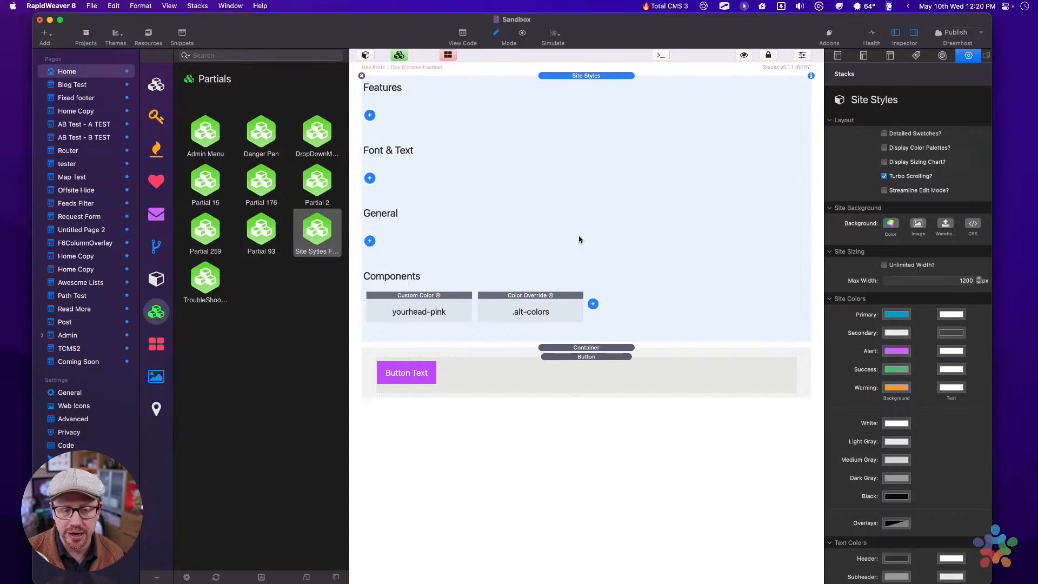
left_click(439, 304)
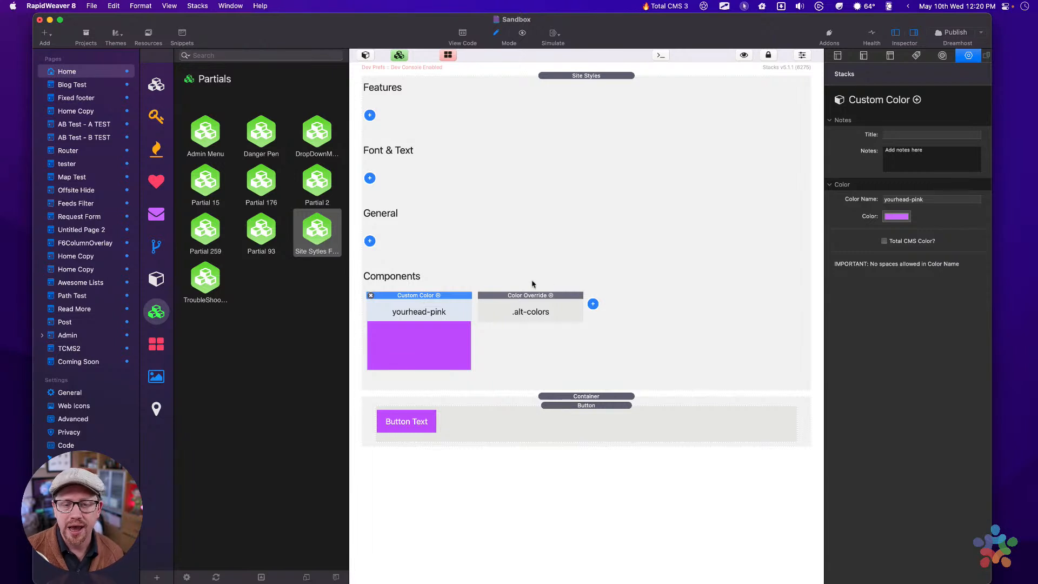
left_click(540, 300)
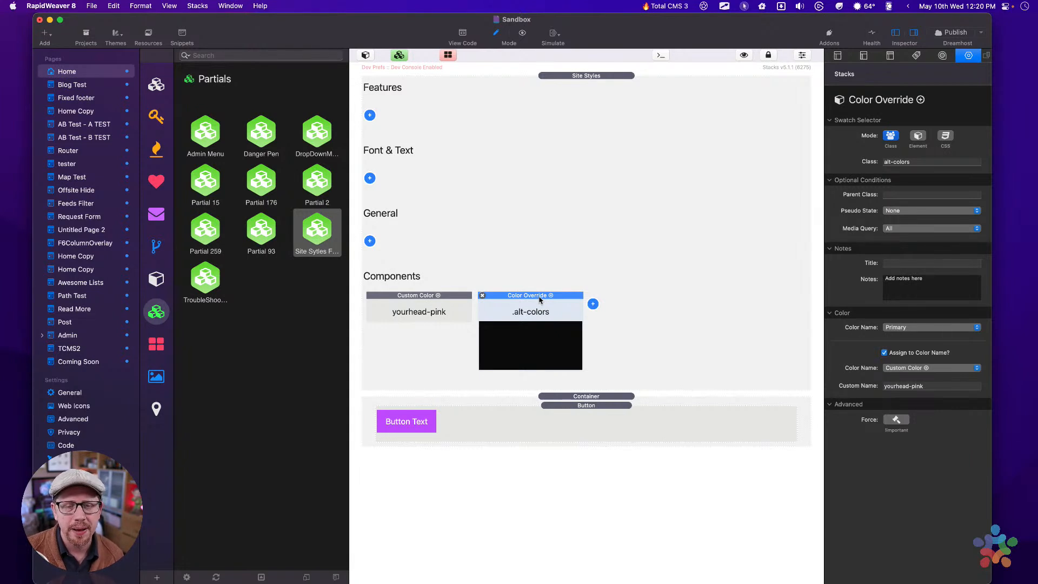
left_click(535, 260)
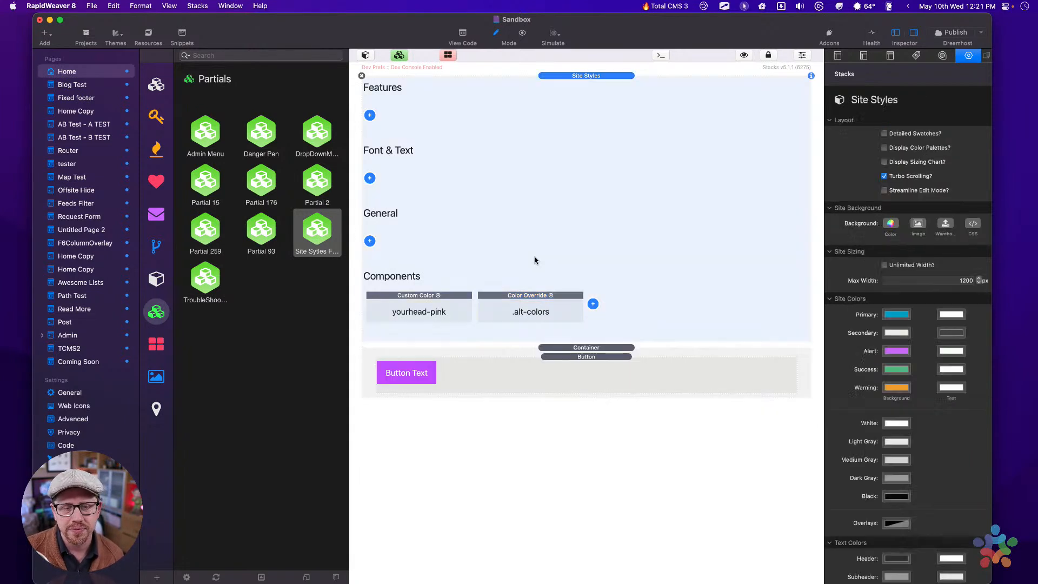